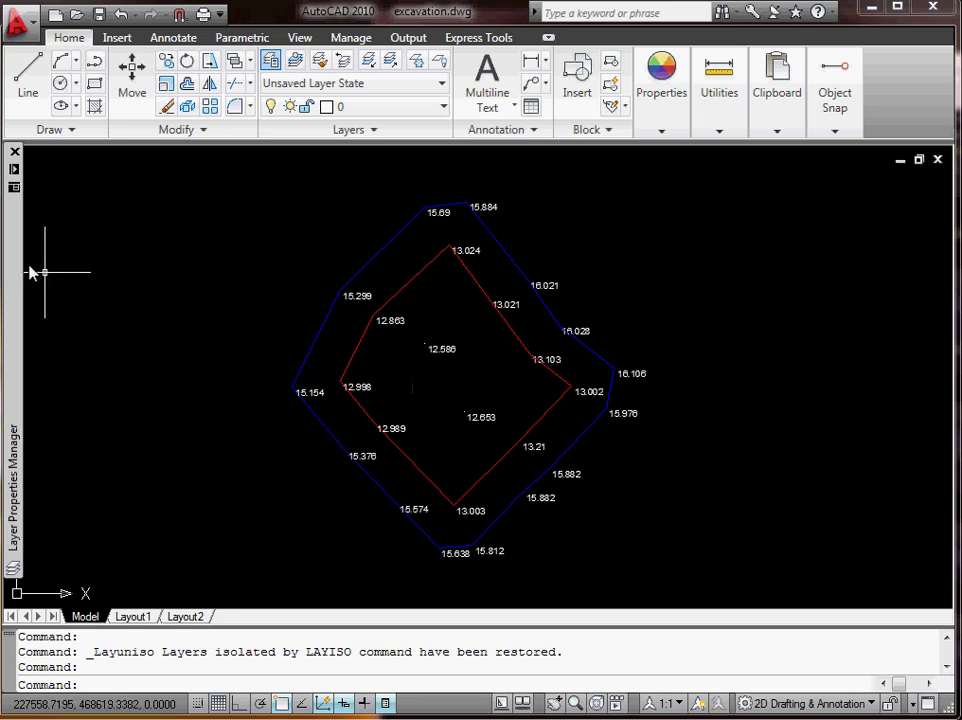
# - Create a new layer named 3d poly and make it the current layer
pyautogui.moveTo(17, 254)
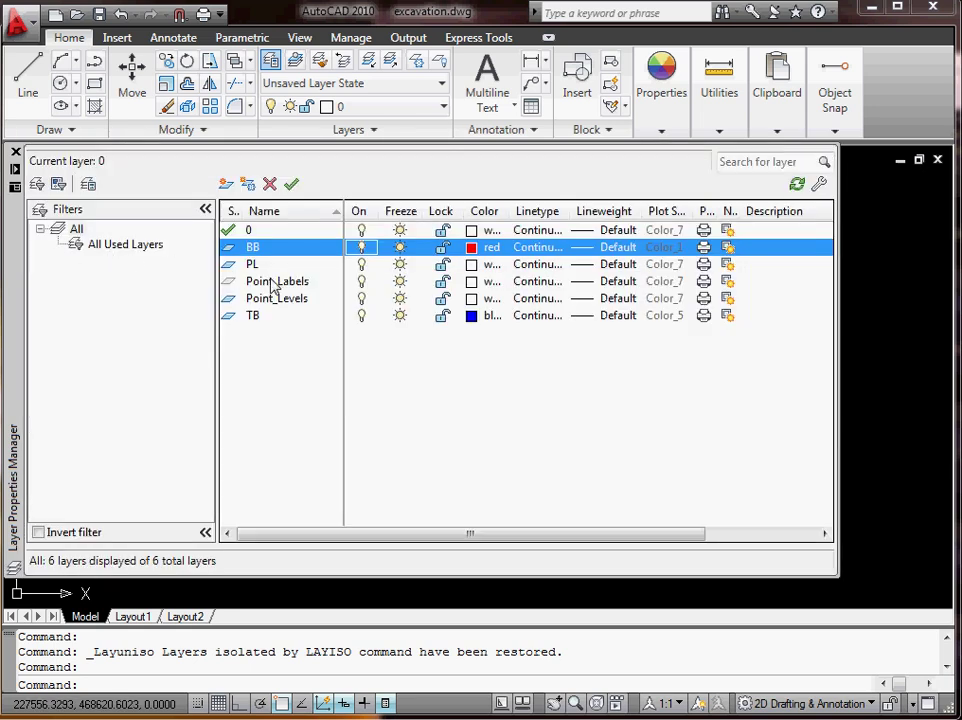
pyautogui.click(227, 185)
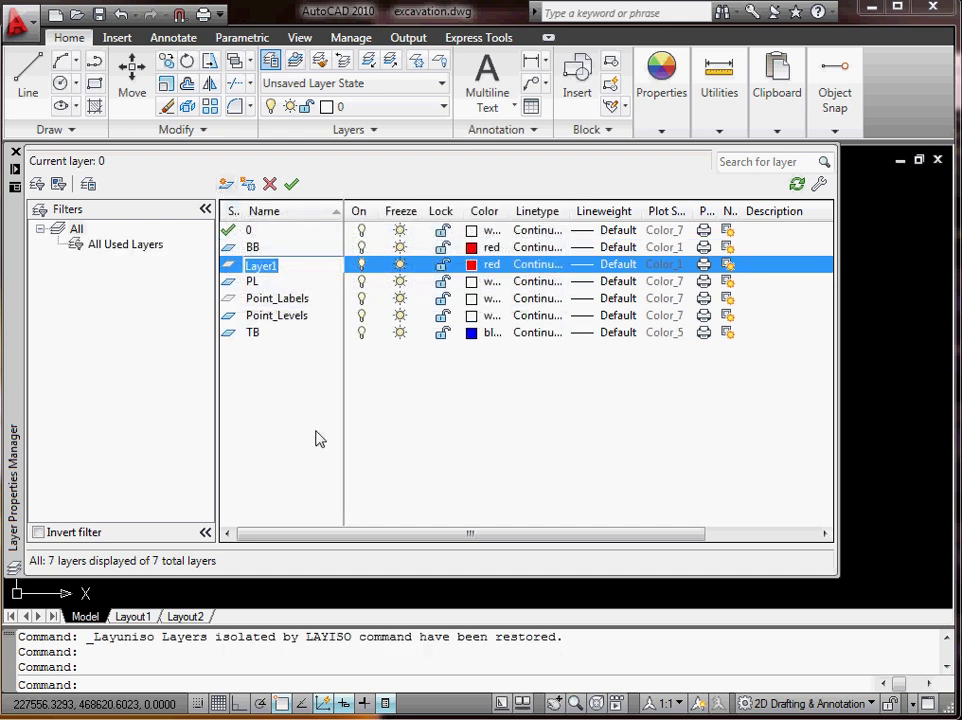
pyautogui.write('3d poly')
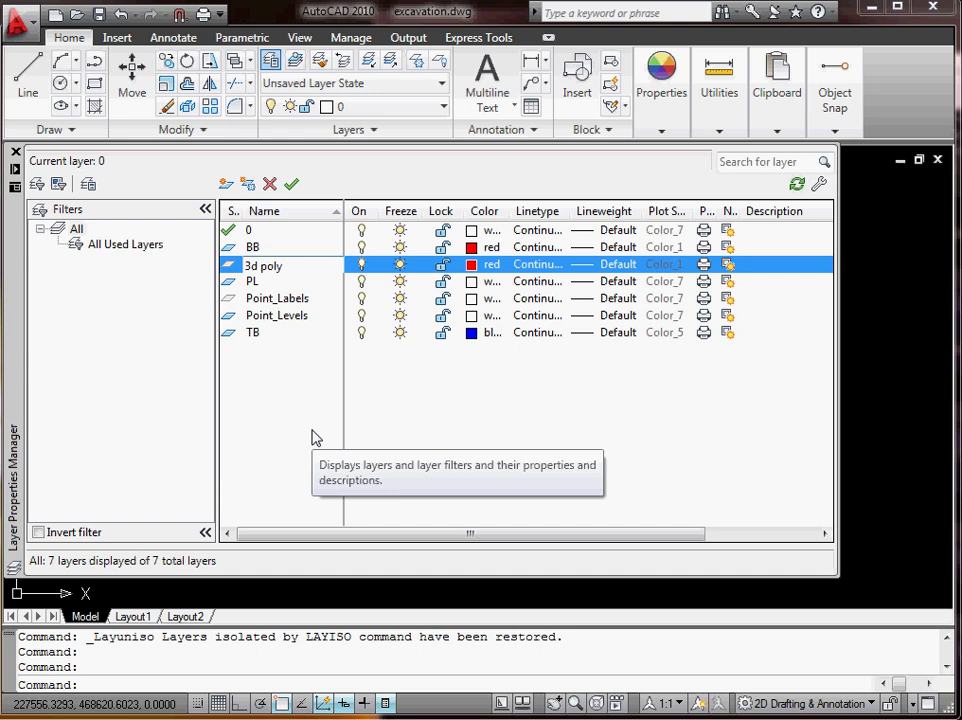
pyautogui.doubleClick(230, 265)
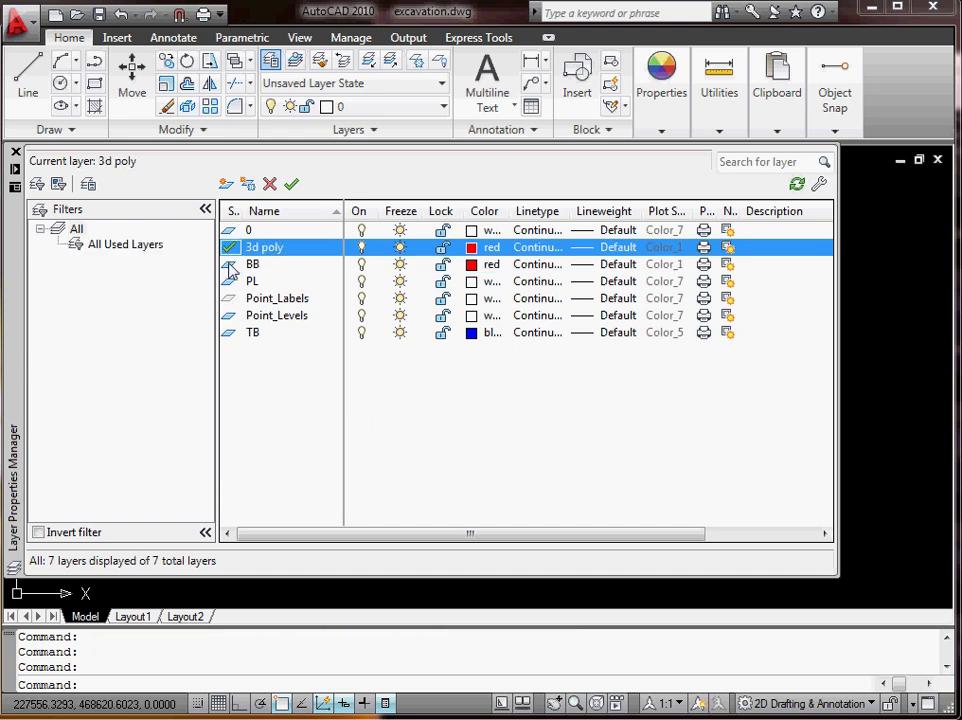
# - Set the colour of the 3d poly layer to yellow
pyautogui.click(473, 248)
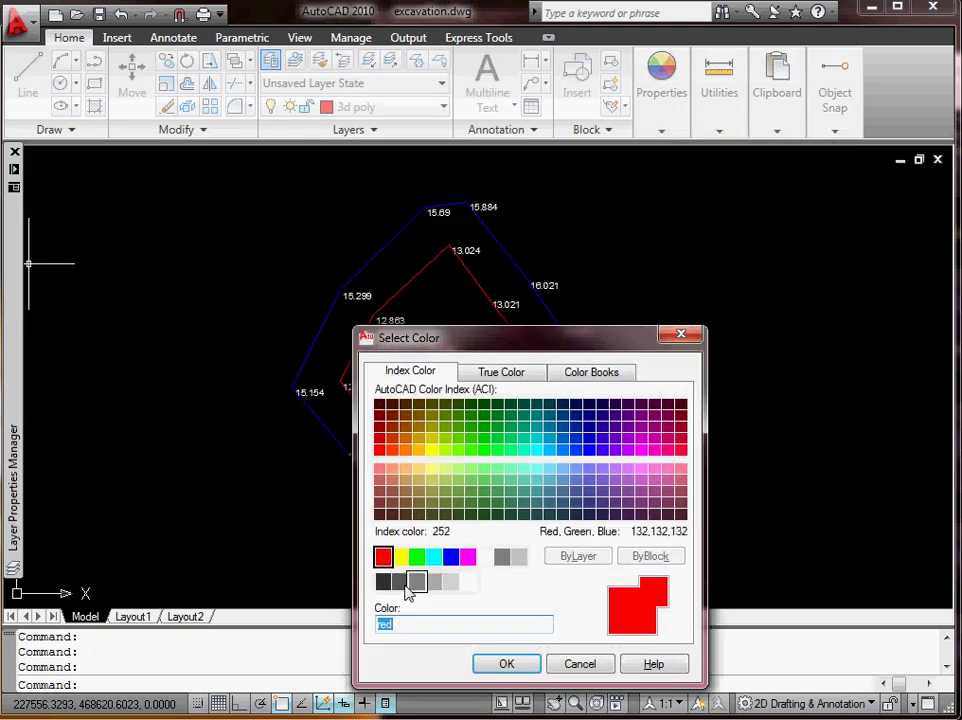
pyautogui.click(399, 557)
pyautogui.click(506, 664)
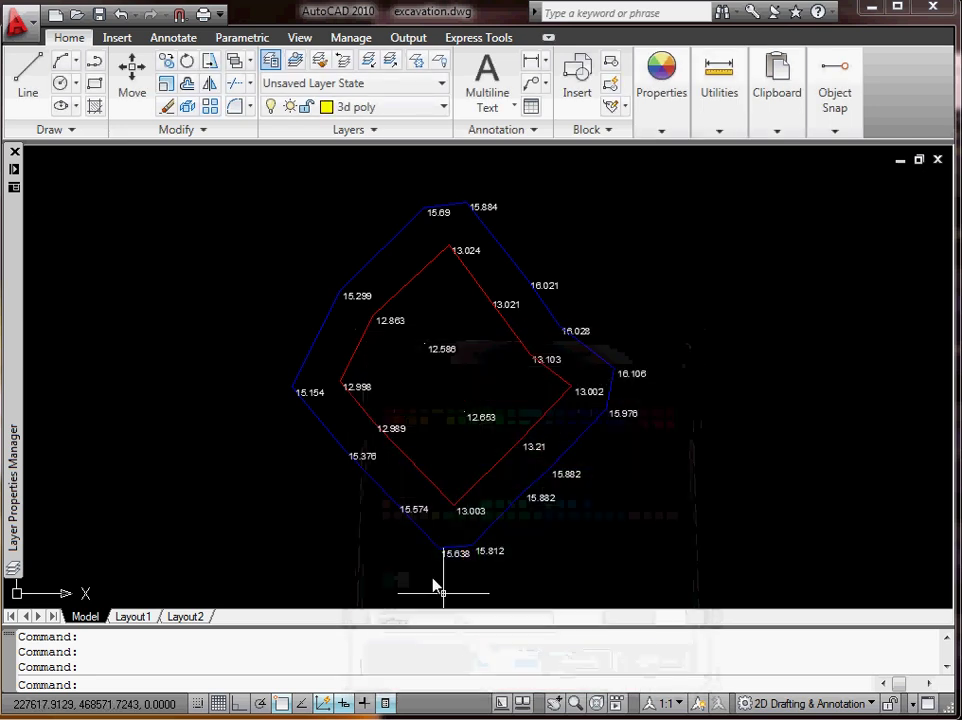
# - Freeze the Point_Levels layer by picking one of the elevation labels
pyautogui.scroll(2, 408, 352)
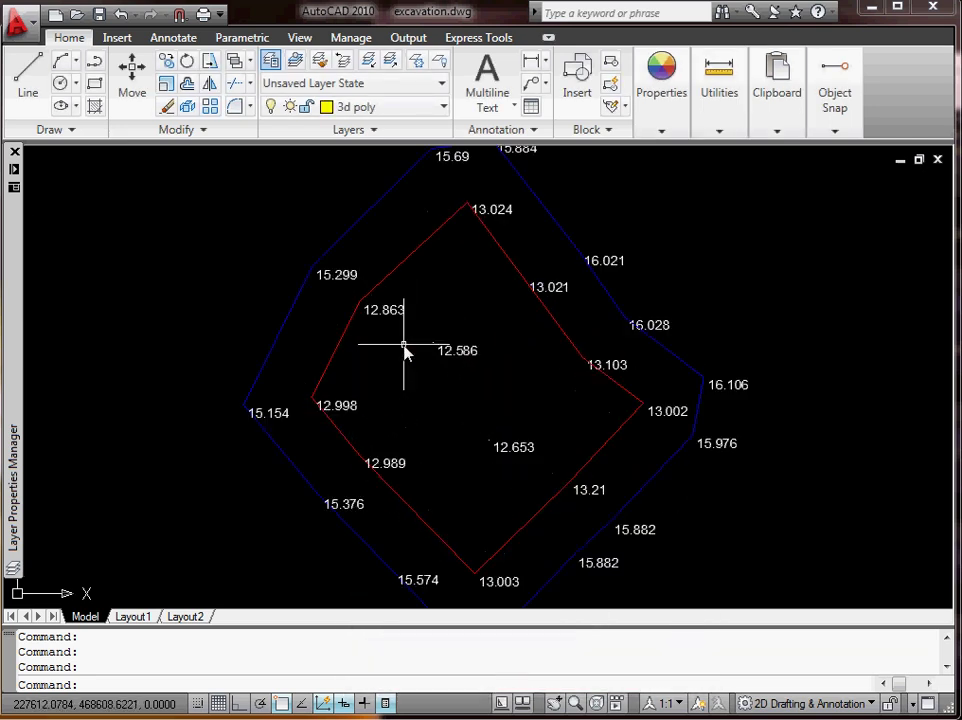
pyautogui.click(317, 60)
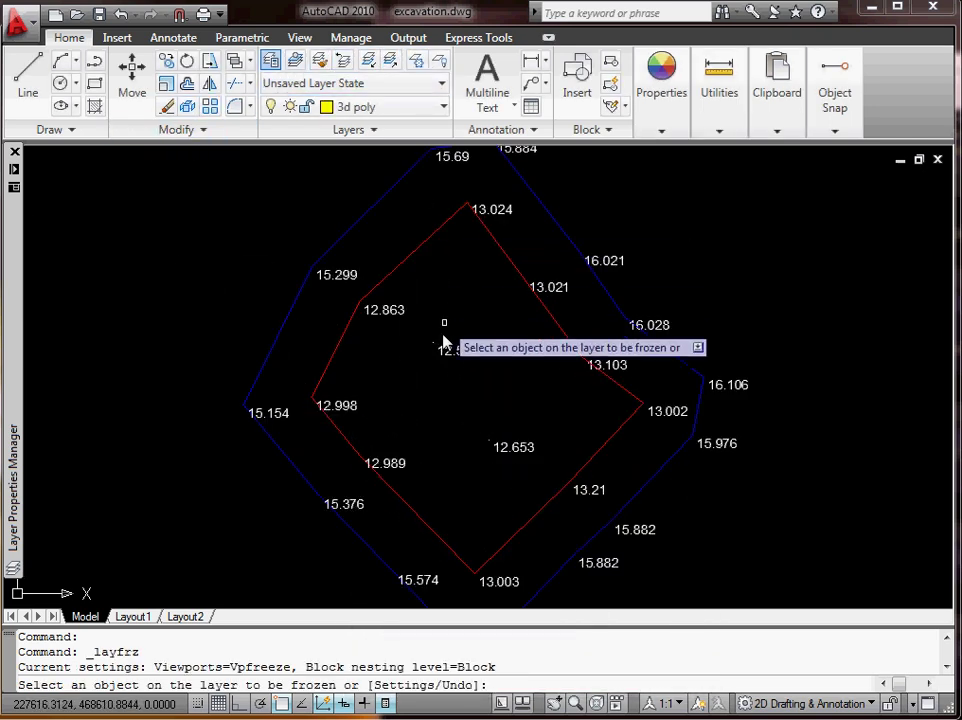
pyautogui.click(390, 315)
pyautogui.press('Return')
# - Draw a closed 3D polyline triangle joining the blue boundary's two upper-left vertices and the topmost red vertex
pyautogui.moveTo(388, 348); pyautogui.dragTo(391, 376, button='middle')
pyautogui.moveTo(420, 240); pyautogui.dragTo(408, 300, button='middle')
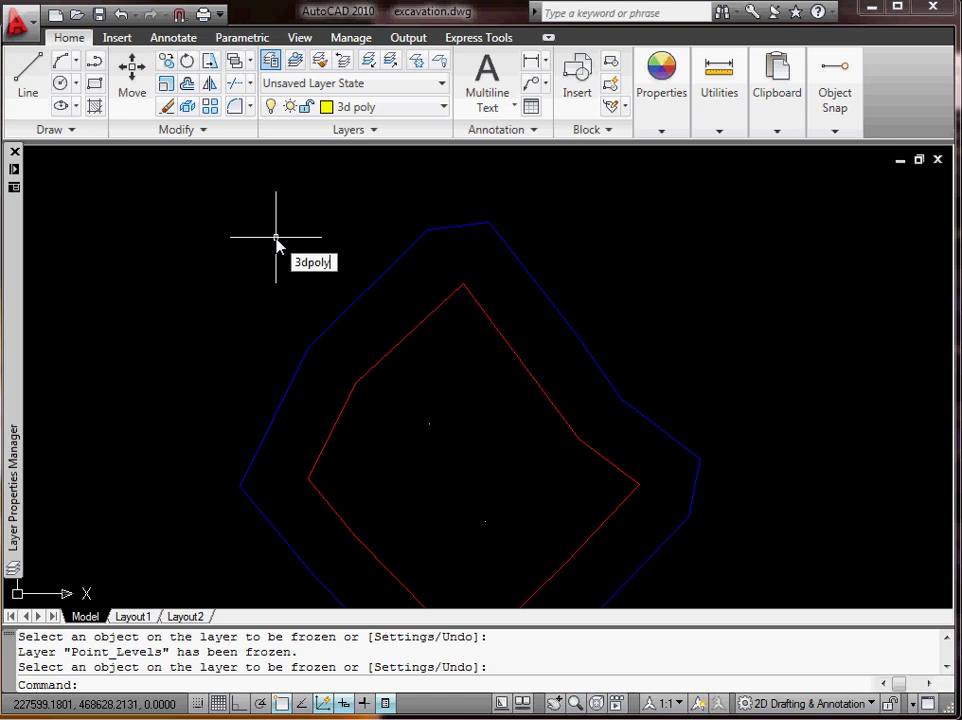
pyautogui.press('Return')
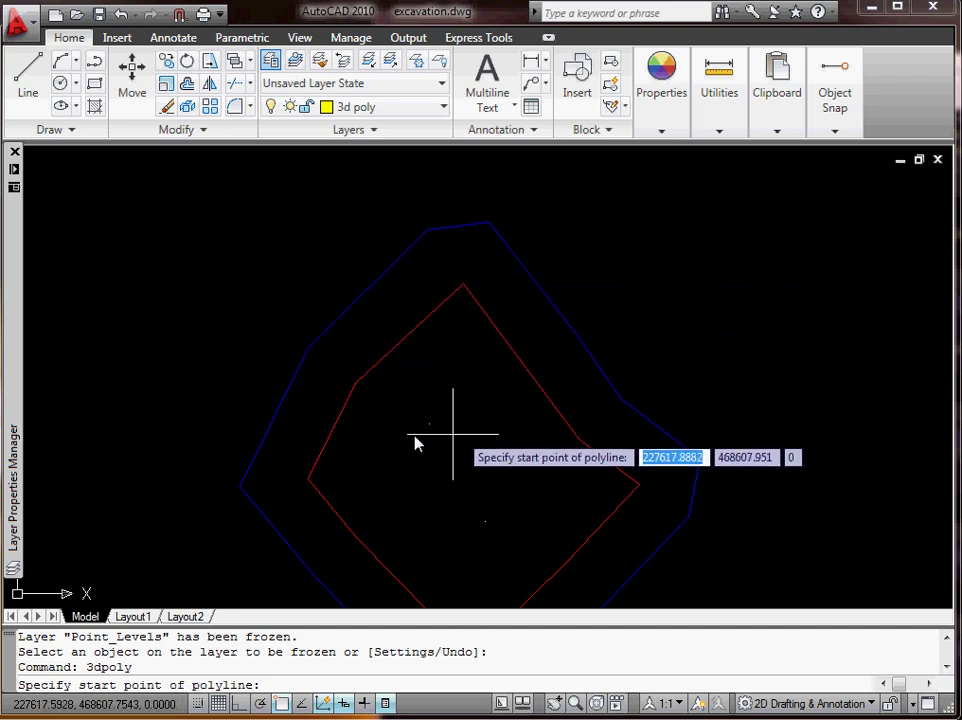
pyautogui.click(348, 331)
pyautogui.click(417, 262)
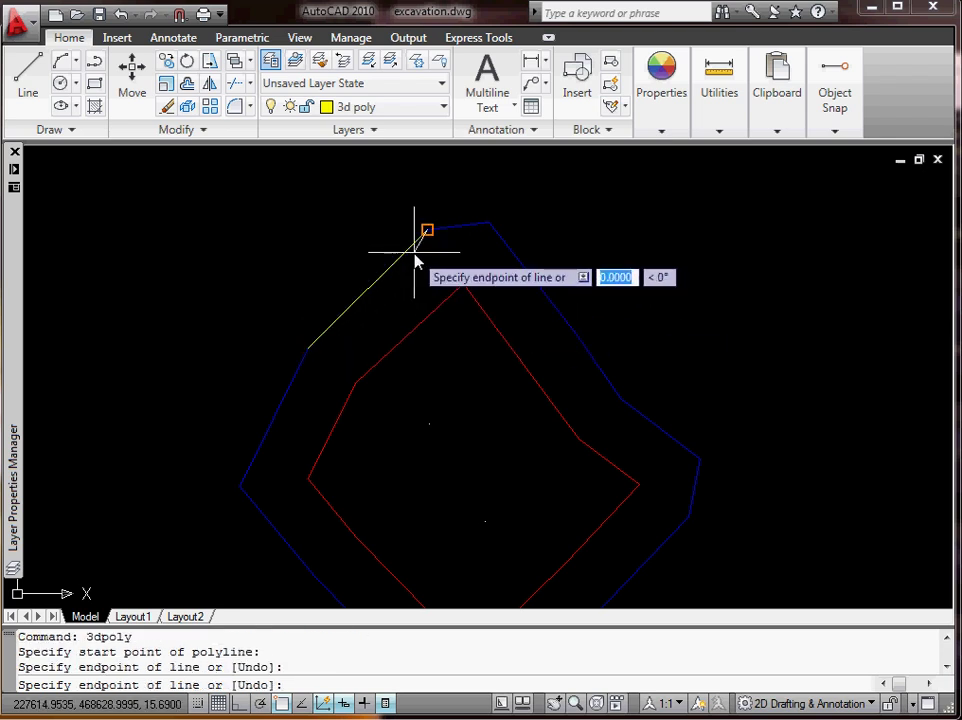
pyautogui.click(438, 300)
pyautogui.write('c')
pyautogui.press('Return')
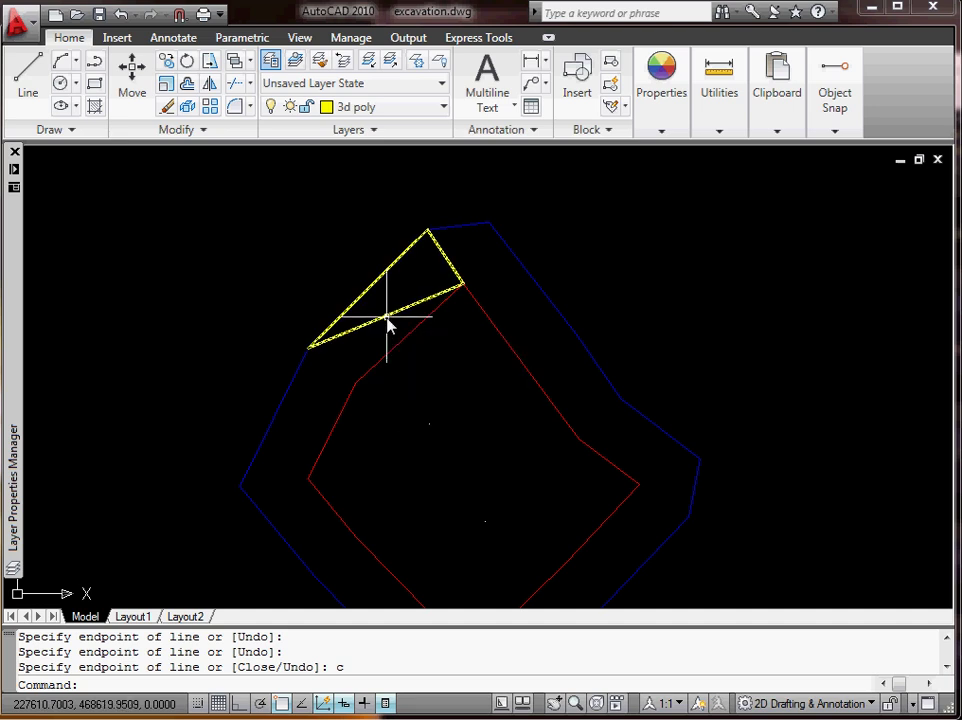
# - Draw a closed 3D polyline triangle from the blue upper-left vertex to the topmost red vertex and the red upper-left vertex
pyautogui.moveTo(389, 323)
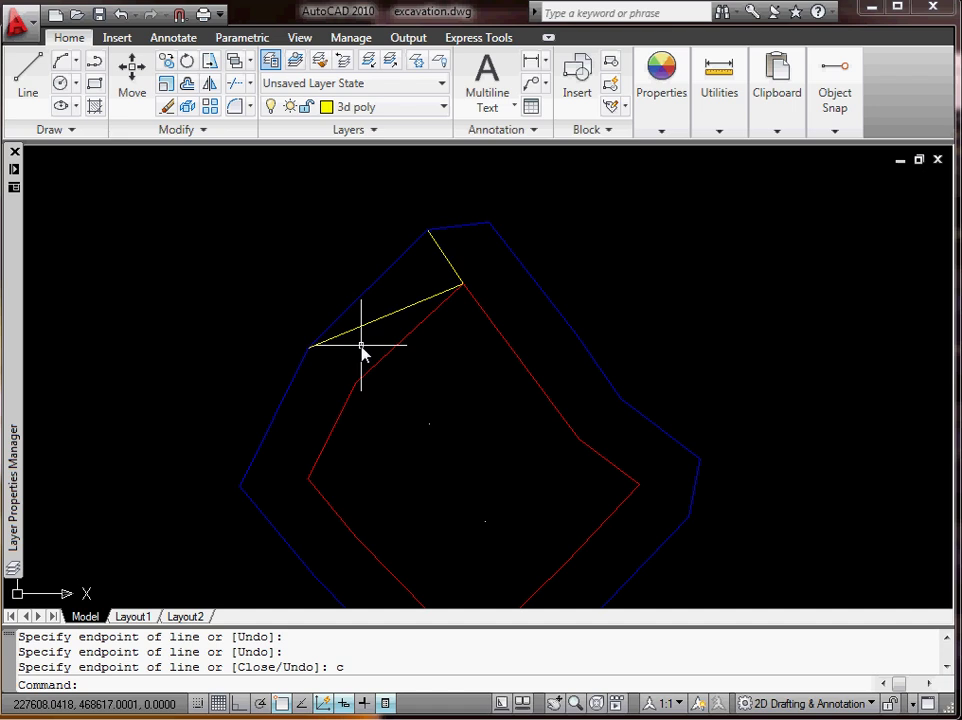
pyautogui.write('3dpoly')
pyautogui.press('Return')
pyautogui.click(310, 346)
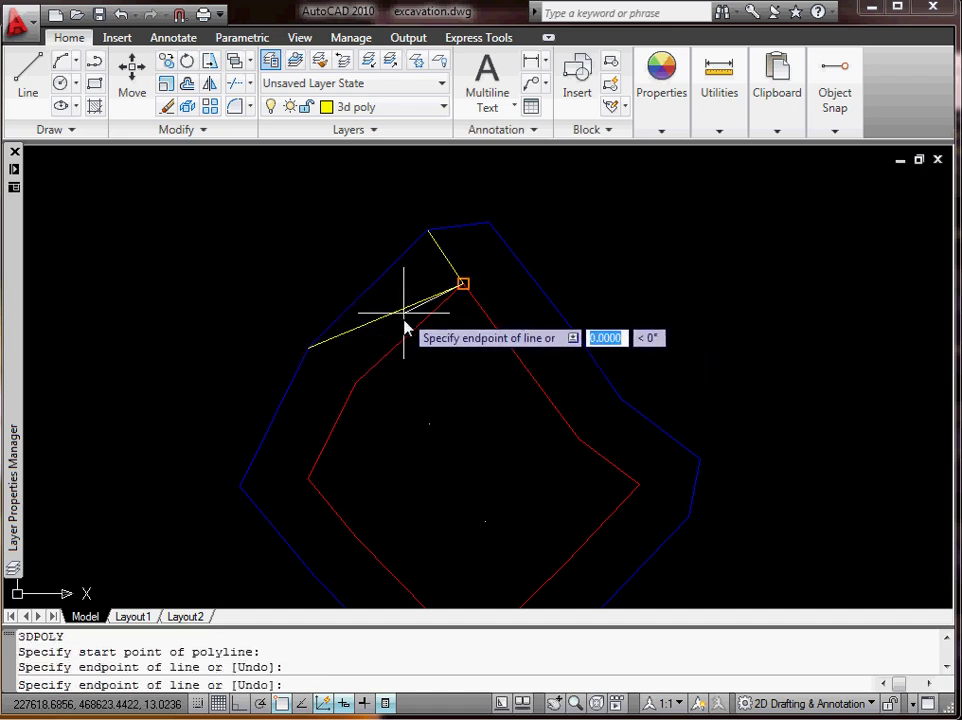
pyautogui.click(360, 366)
pyautogui.write('c')
pyautogui.press('Return')
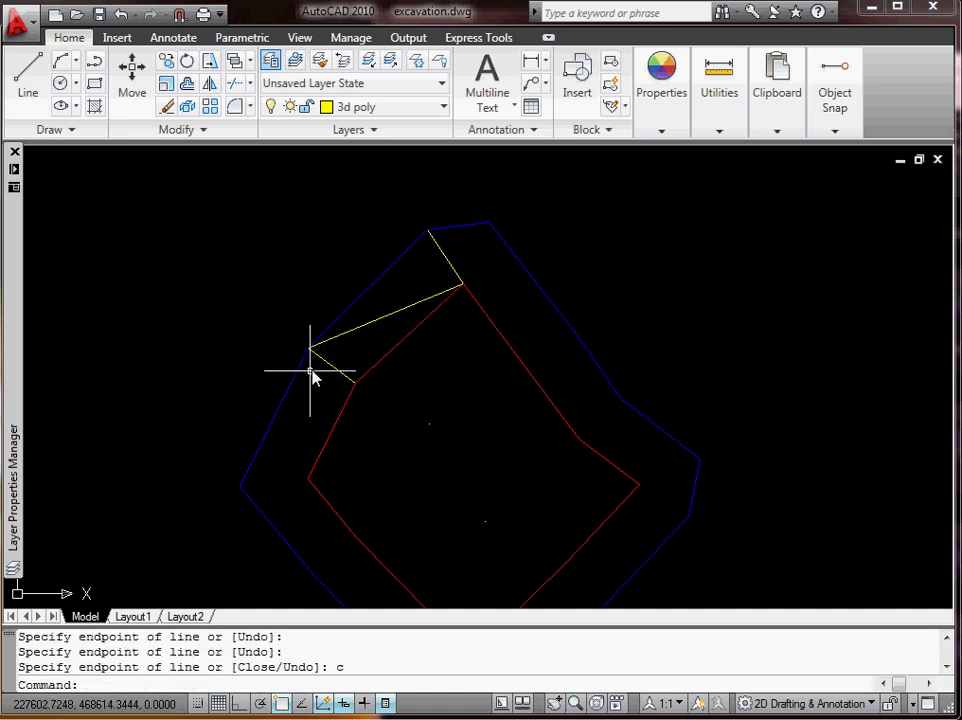
# - Draw a closed 3D polyline triangle joining the blue upper-left vertex, the red upper-left vertex and the leftmost red vertex
pyautogui.press('Return')
pyautogui.click(311, 346)
pyautogui.click(355, 381)
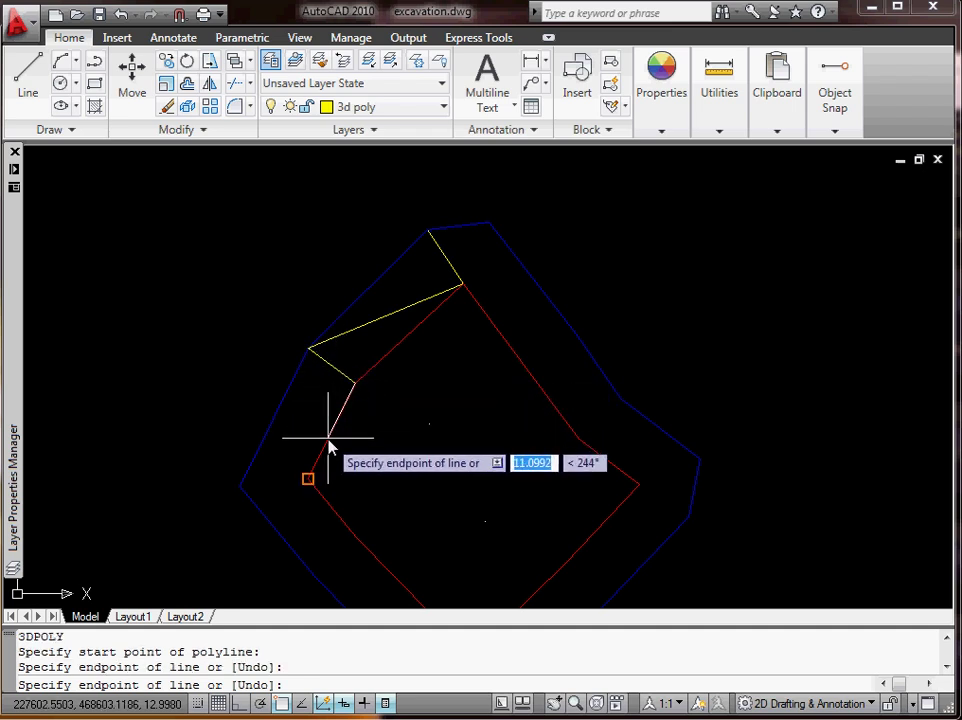
pyautogui.click(318, 450)
pyautogui.write('c')
pyautogui.press('Return')
# - Draw a closed 3D polyline triangle joining the blue upper-left vertex, the leftmost red vertex and the leftmost blue vertex
pyautogui.press('Return')
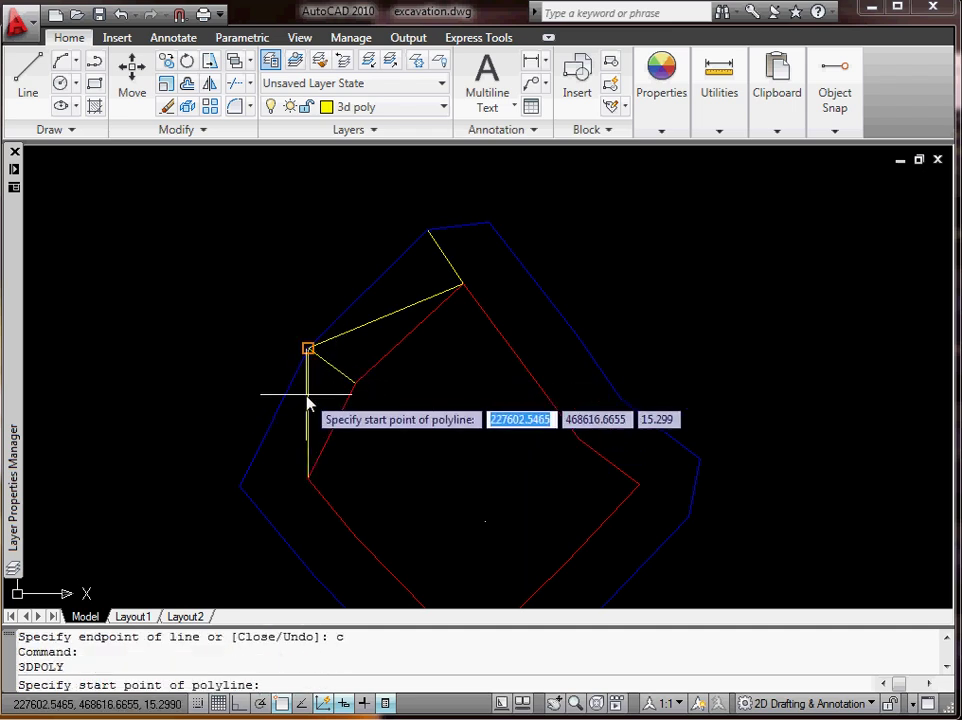
pyautogui.click(308, 402)
pyautogui.click(307, 453)
pyautogui.click(272, 442)
pyautogui.write('c')
pyautogui.press('Return')
# - Draw a closed 3D polyline triangle joining the leftmost red vertex, the leftmost blue vertex and the next blue vertex below it
pyautogui.moveTo(268, 498); pyautogui.dragTo(277, 385, button='middle')
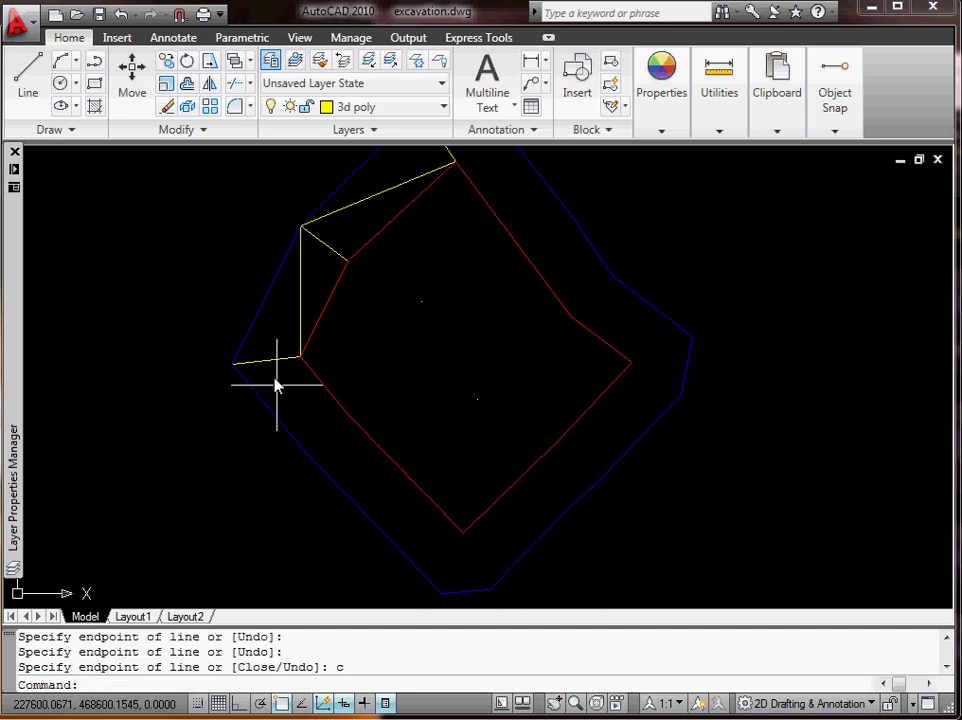
pyautogui.press('Return')
pyautogui.click(233, 364)
pyautogui.click(233, 364)
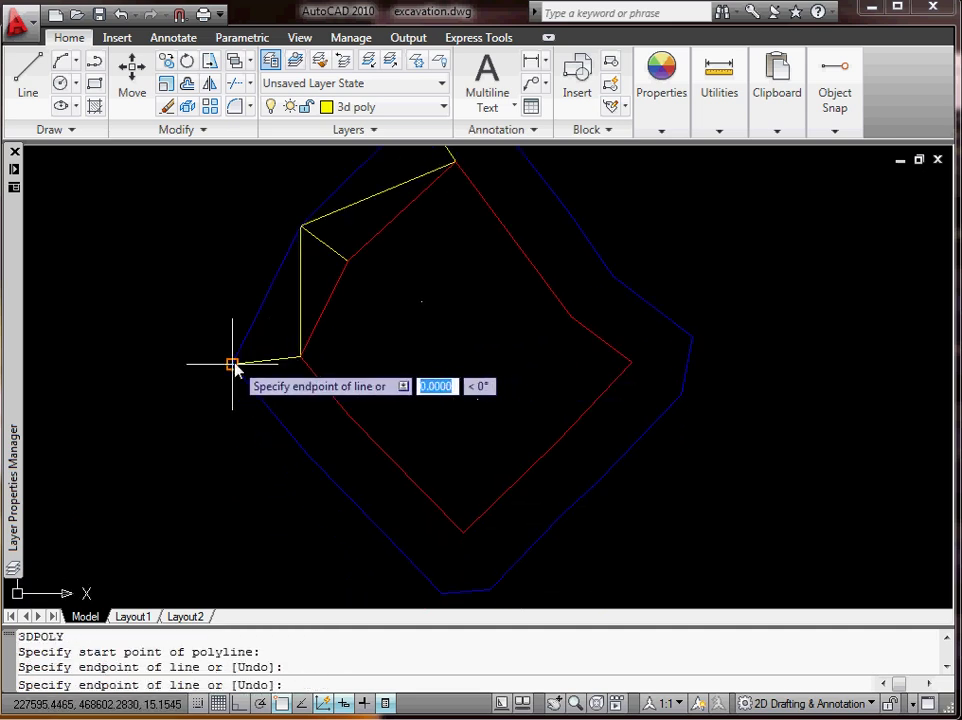
pyautogui.click(276, 423)
pyautogui.write('c')
pyautogui.press('Return')
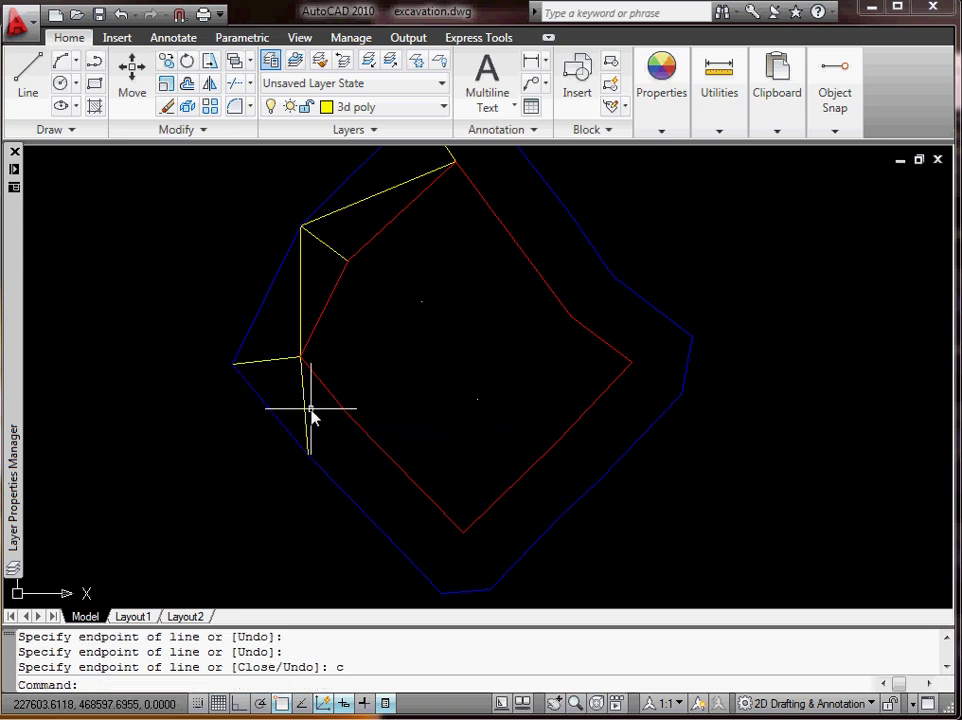
# - Draw a closed 3D polyline triangle joining the leftmost red vertex, the red lower-left vertex and the blue lower-left vertex
pyautogui.press('Return')
pyautogui.click(305, 392)
pyautogui.click(348, 418)
pyautogui.click(311, 446)
pyautogui.write('c')
pyautogui.press('Return')
# - Draw a closed 3D polyline triangle inside the red boundary joining its leftmost, lower-left and upper-left vertices
pyautogui.press('Return')
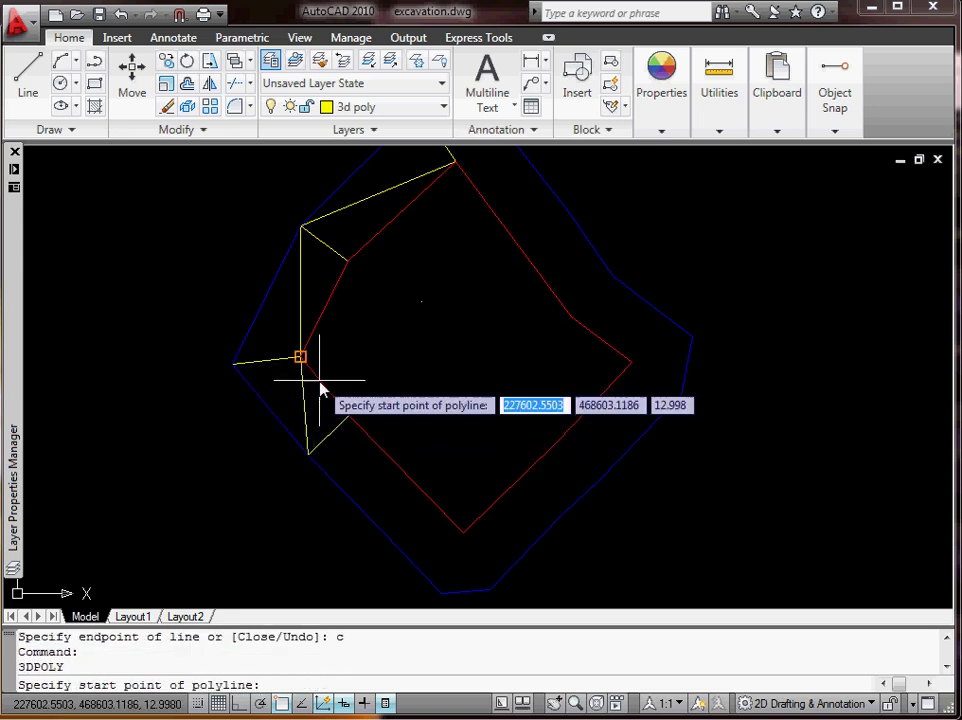
pyautogui.click(320, 390)
pyautogui.click(344, 410)
pyautogui.click(344, 264)
pyautogui.write('c')
pyautogui.press('Return')
# - Draw a closed 3D polyline triangle joining the red upper-left vertex, the upper interior point and the red lower-left vertex
pyautogui.press('Return')
pyautogui.click(351, 299)
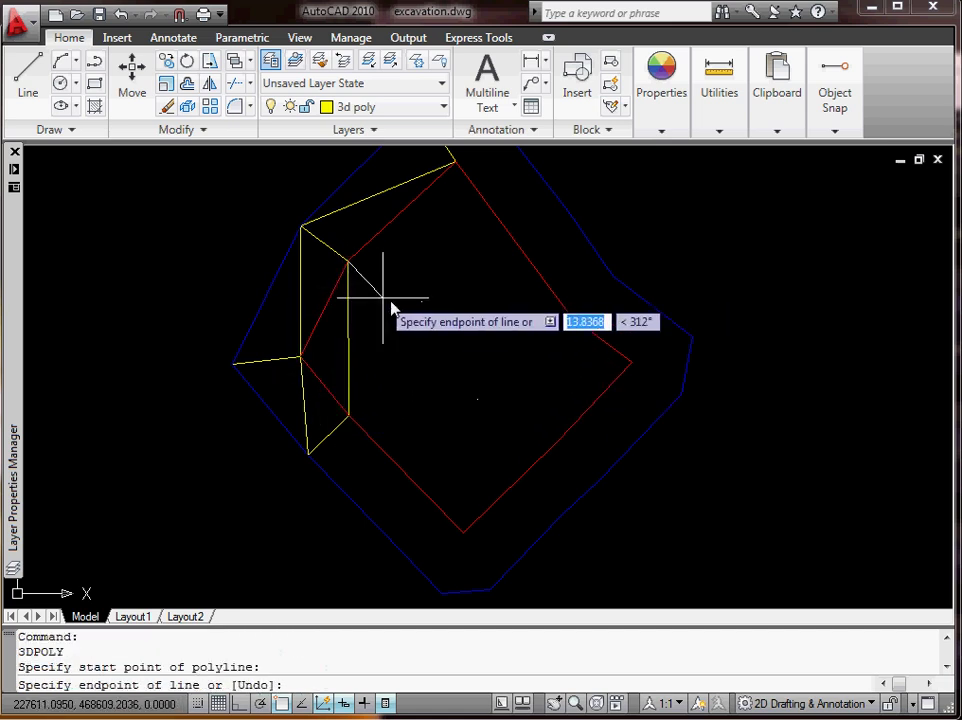
pyautogui.click(421, 302)
pyautogui.click(350, 410)
pyautogui.write('c')
pyautogui.press('Return')
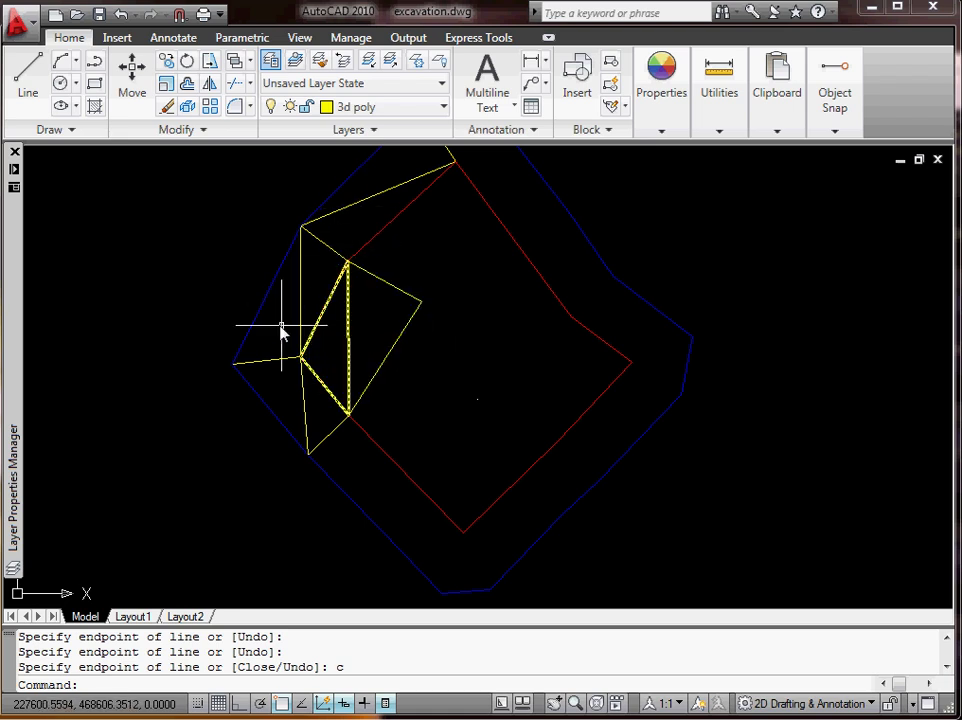
pyautogui.moveTo(472, 296); pyautogui.dragTo(476, 340, button='middle')
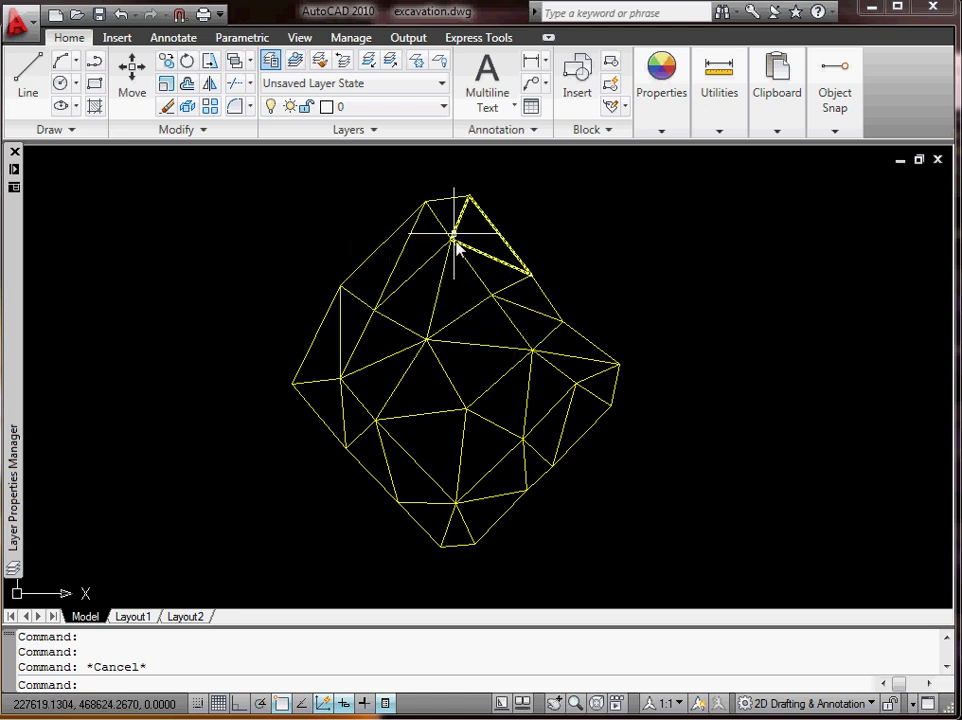
pyautogui.moveTo(385, 332); pyautogui.dragTo(369, 350, button='middle')
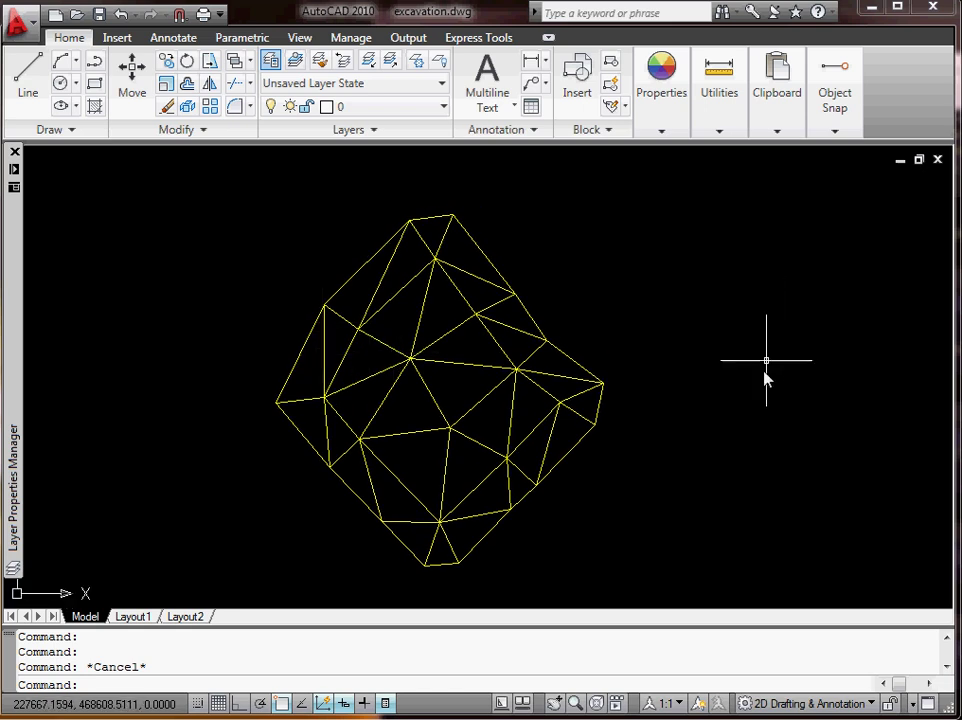
pyautogui.moveTo(7, 305)
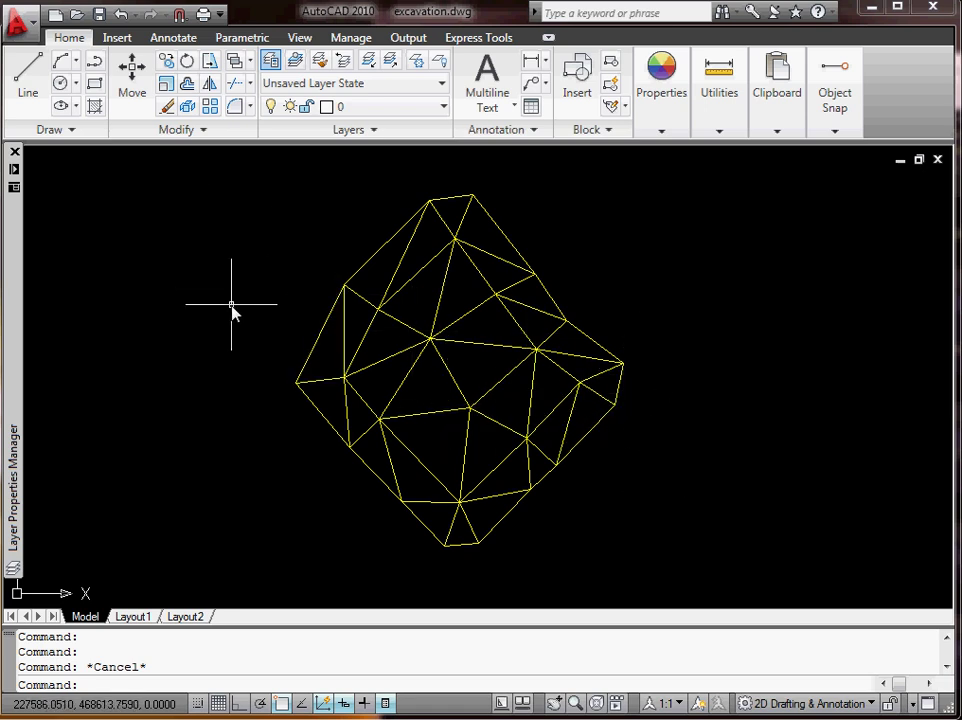
pyautogui.write('wblock')
pyautogui.press('Return')
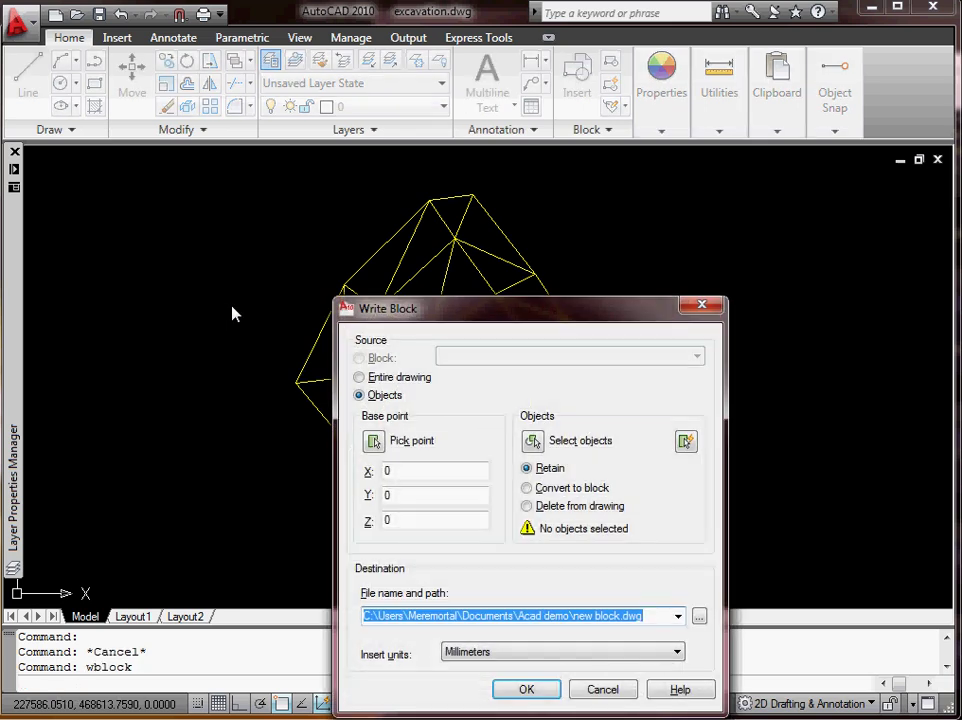
pyautogui.press('Escape')
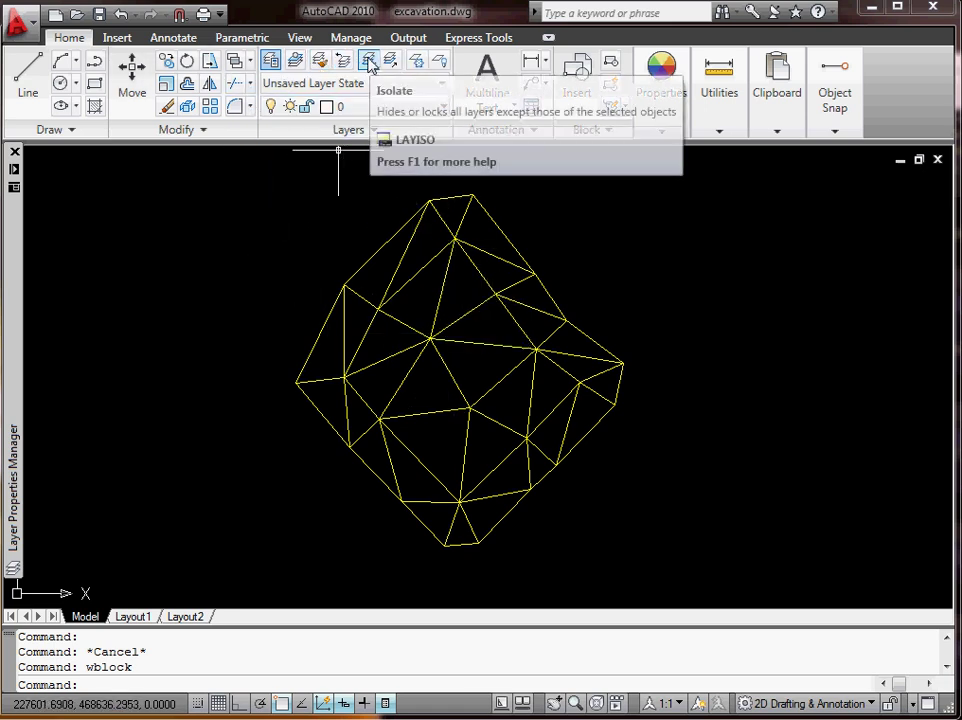
# - Isolate the 3dpoly dig layer by picking one of the yellow triangles
pyautogui.click(368, 62)
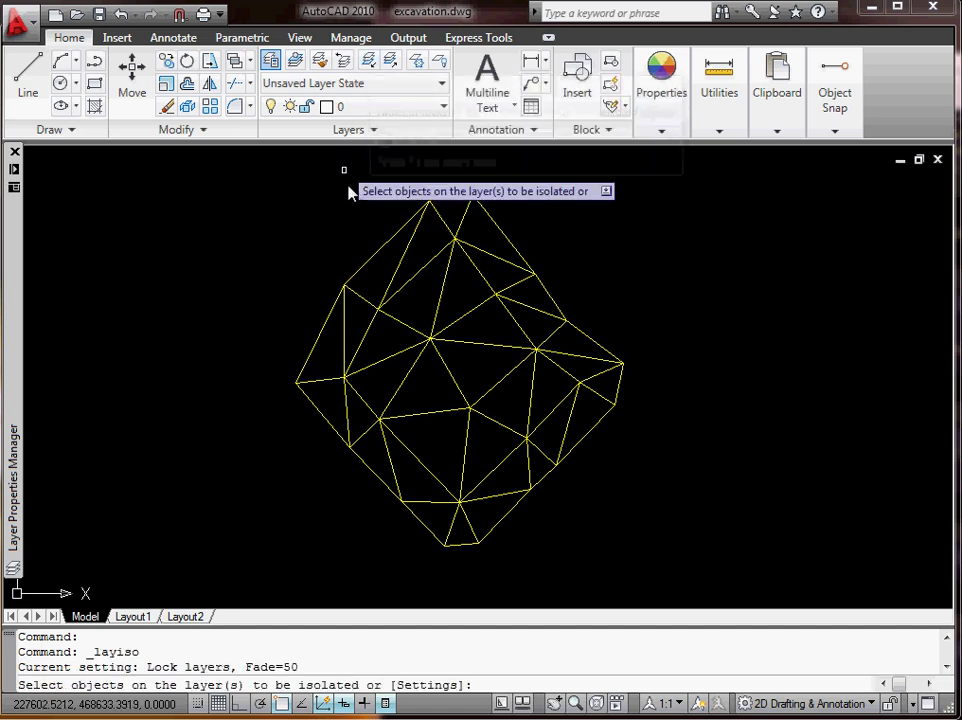
pyautogui.click(383, 257)
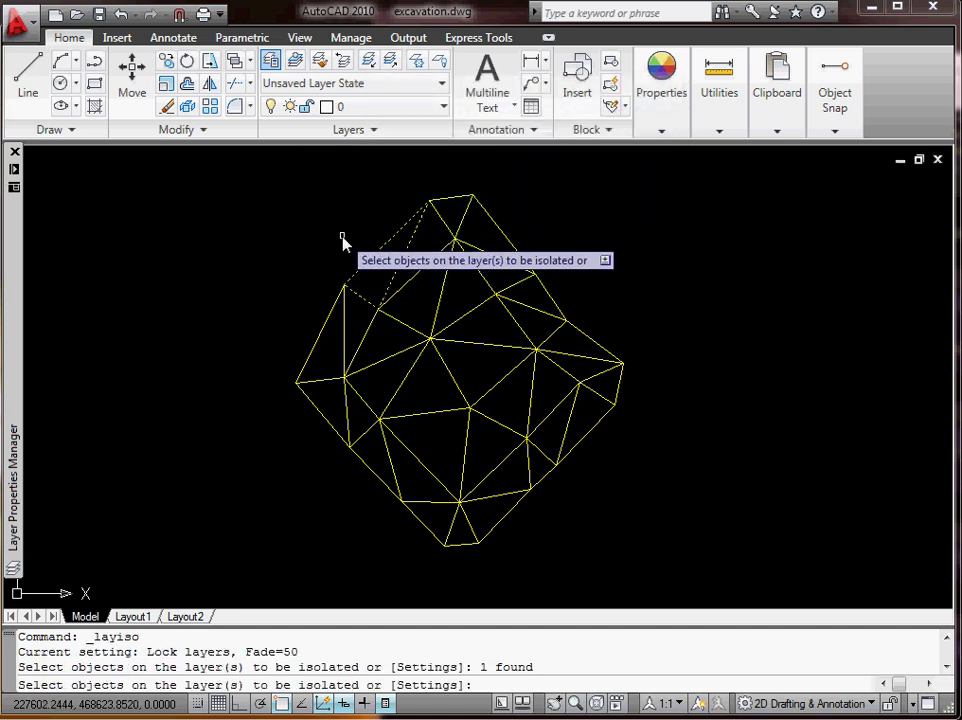
pyautogui.press('Return')
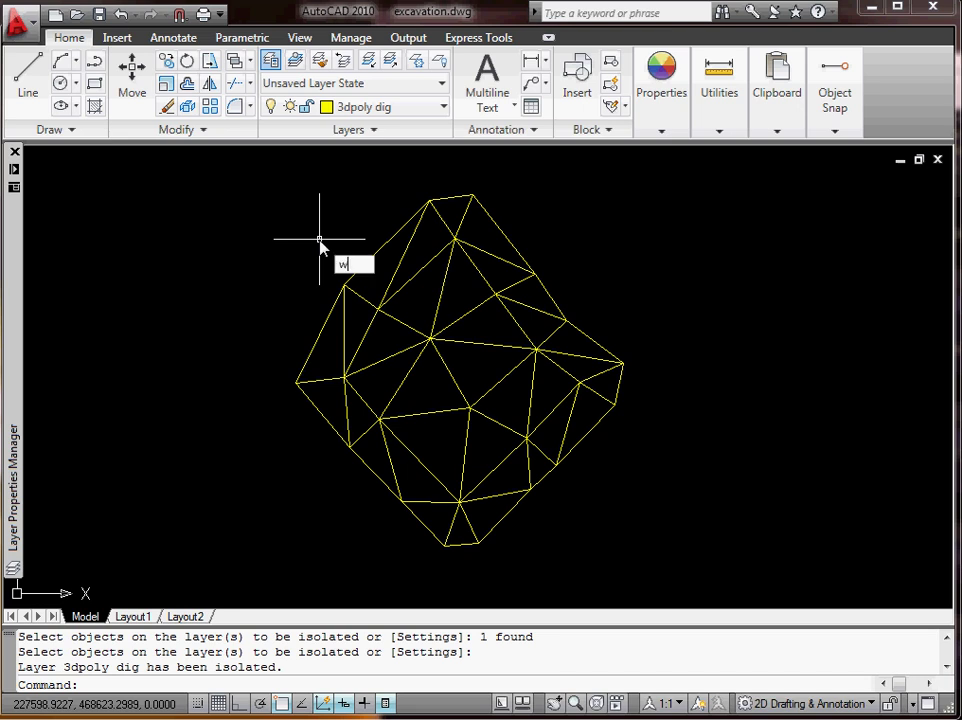
# - Start a Write Block export and select the whole yellow triangle network as its objects
pyautogui.press('Return')
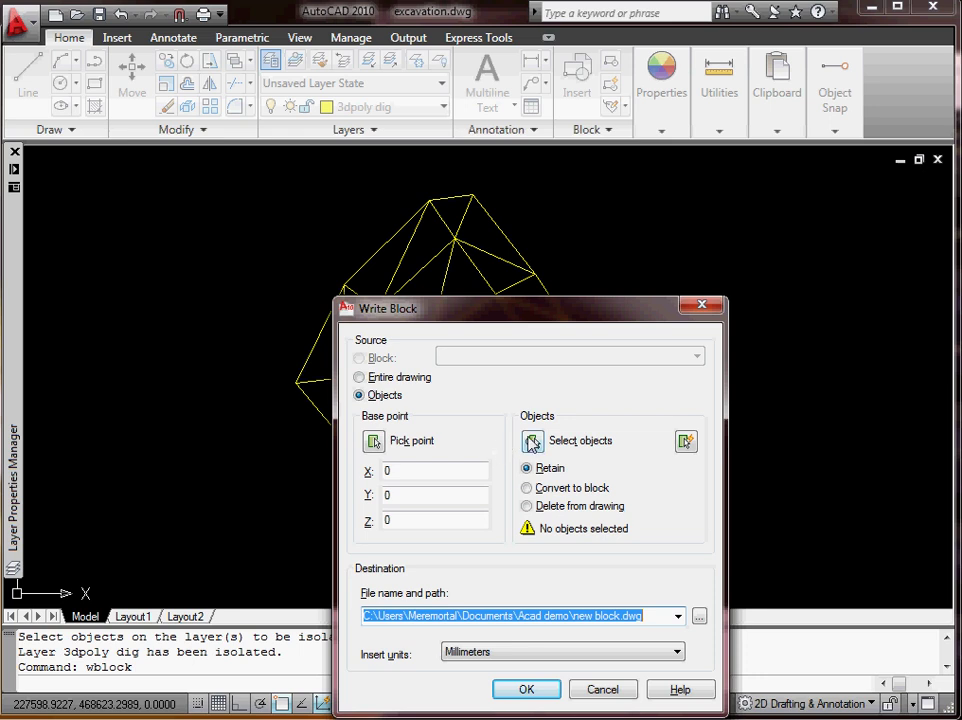
pyautogui.click(531, 443)
pyautogui.click(232, 165)
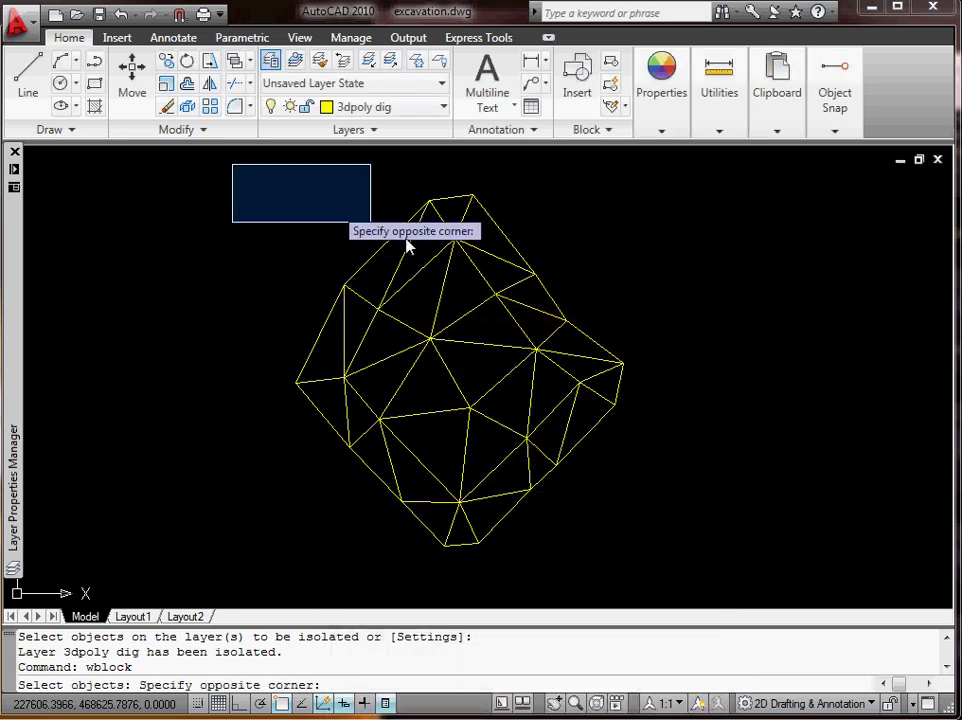
pyautogui.click(724, 586)
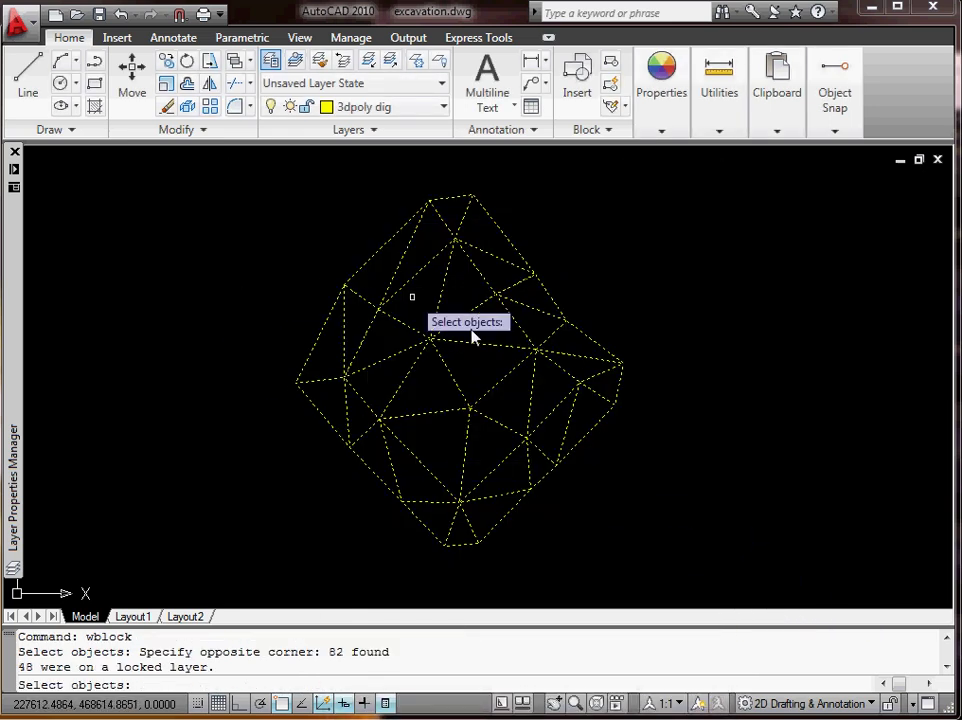
pyautogui.press('Return')
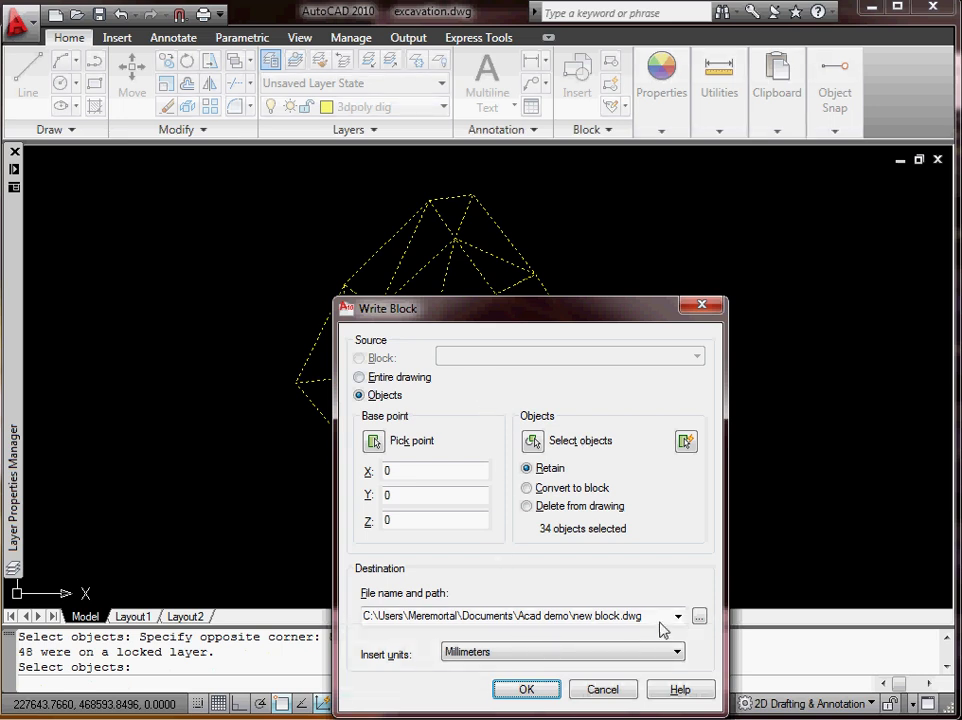
# - Set the Write Block destination to excavation triangles in the Acad demo folder and complete the export
pyautogui.click(699, 618)
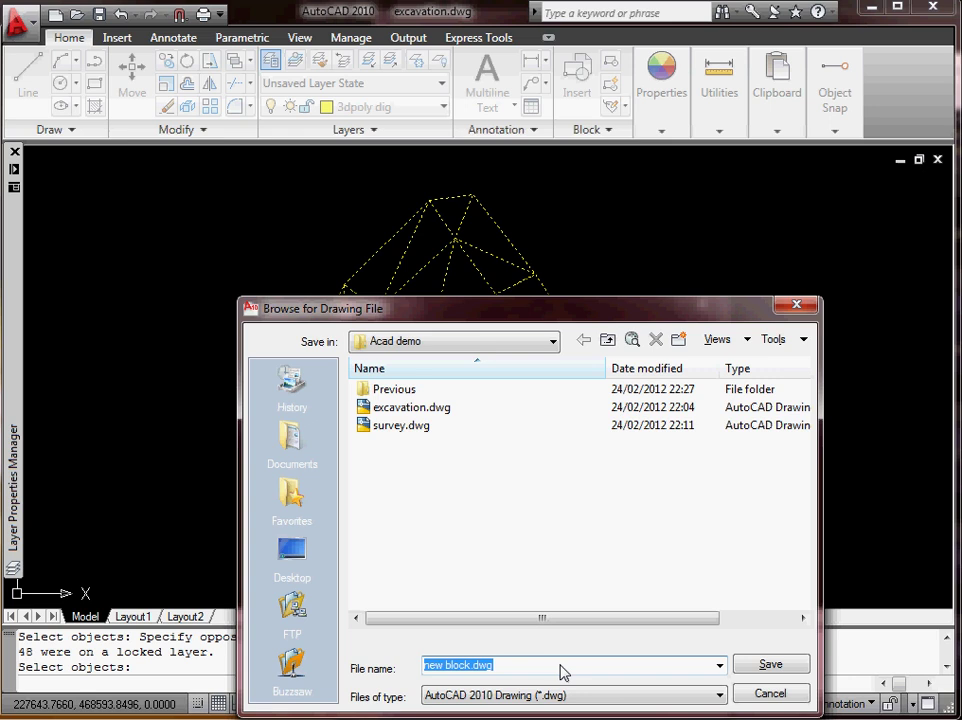
pyautogui.write('excavation')
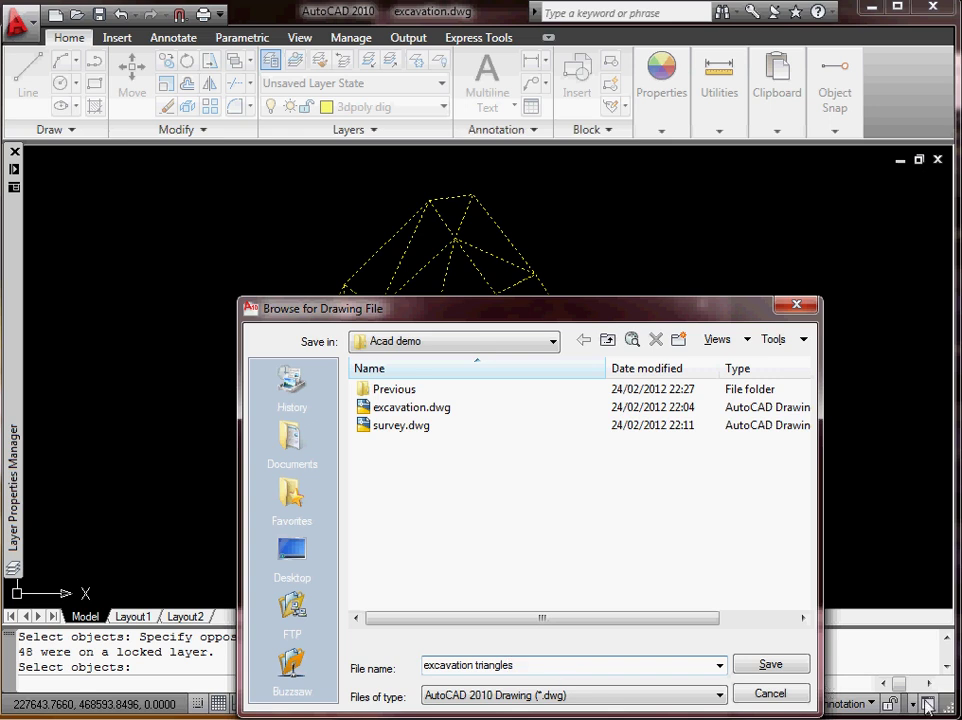
pyautogui.write('triangles')
pyautogui.click(788, 668)
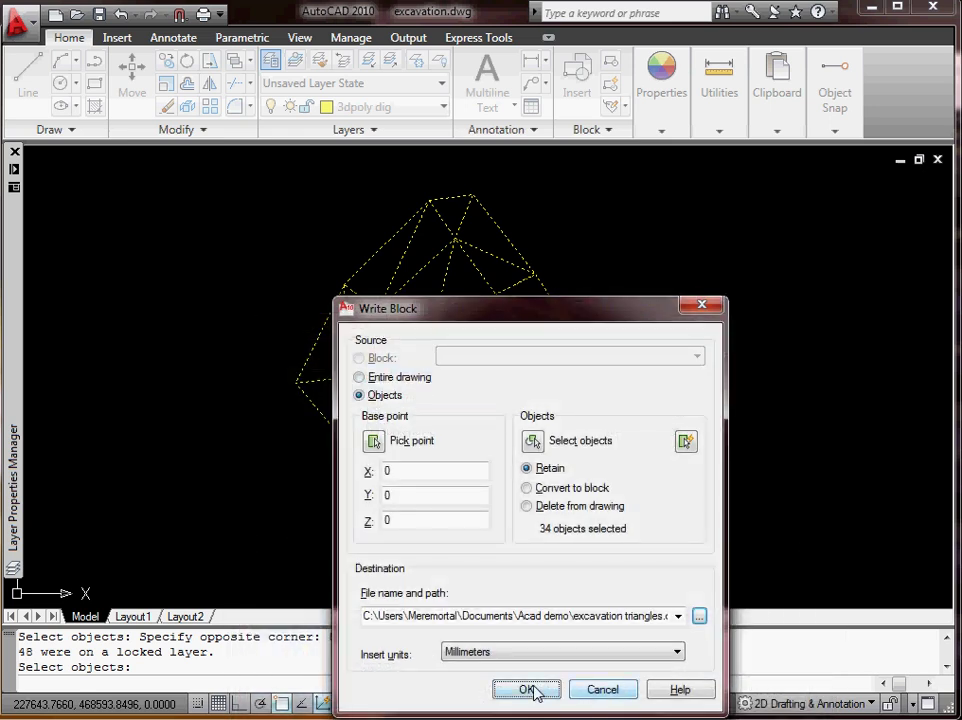
pyautogui.click(537, 689)
pyautogui.moveTo(579, 369); pyautogui.dragTo(616, 370, button='middle')
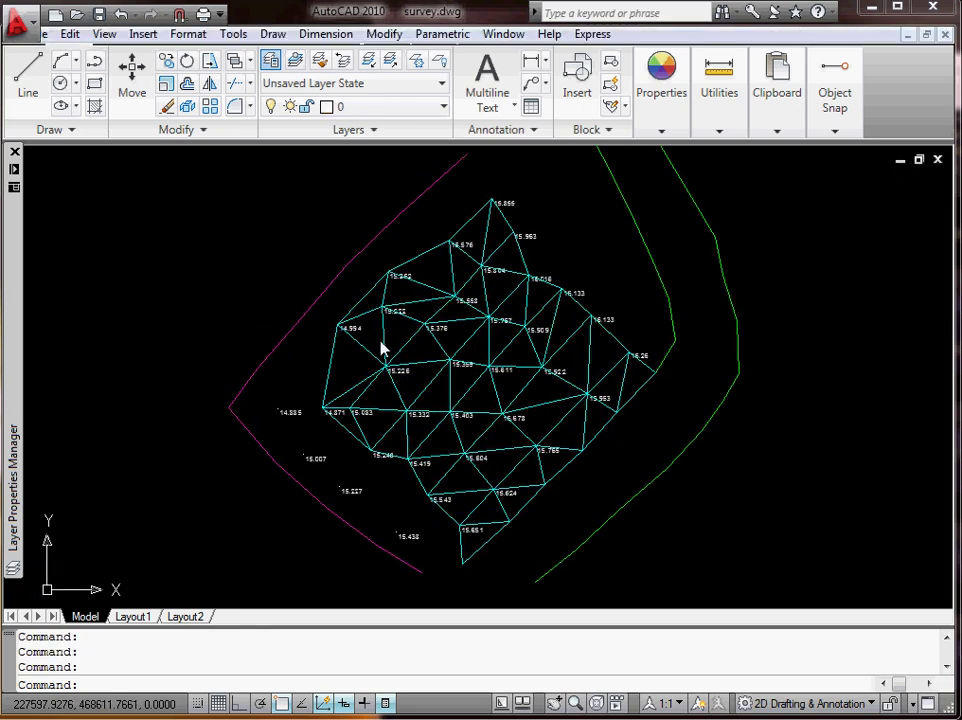
# - In survey.dwg, isolate the 3dpoly ogl layer by picking one of the cyan triangles
pyautogui.scroll(3, 462, 366)
pyautogui.moveTo(449, 318); pyautogui.dragTo(445, 335, button='middle')
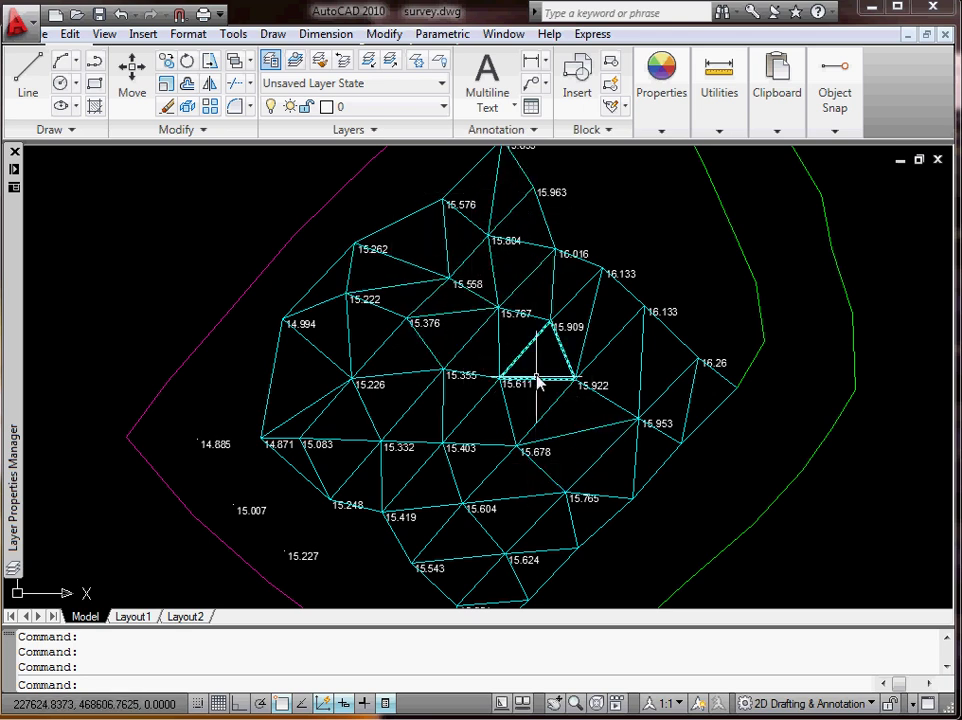
pyautogui.scroll(-3, 502, 386)
pyautogui.scroll(2, 494, 350)
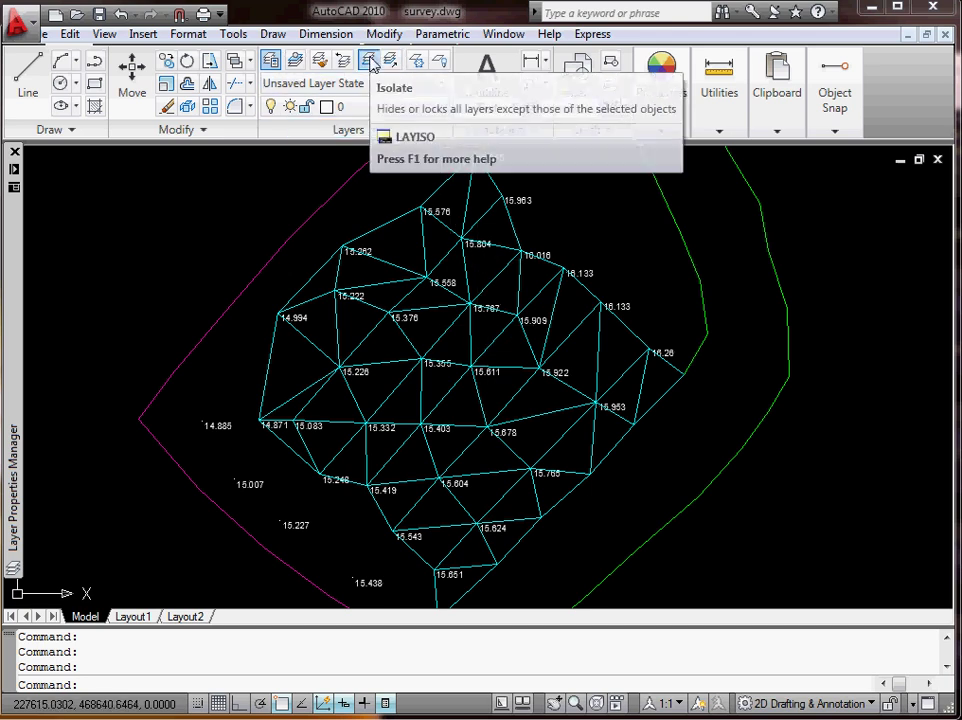
pyautogui.click(370, 62)
pyautogui.click(406, 218)
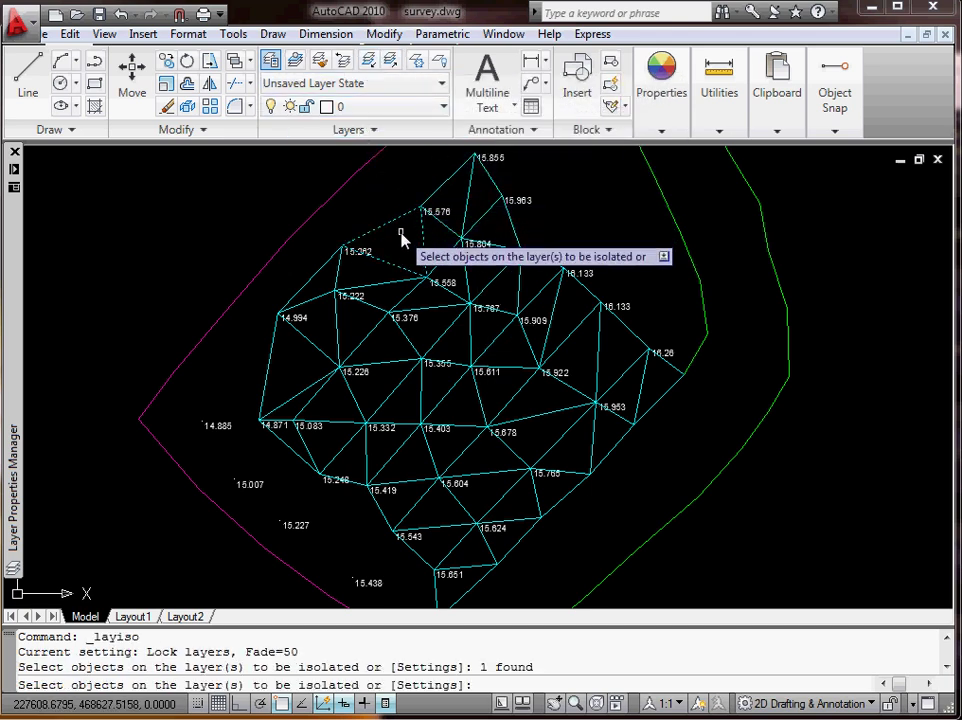
pyautogui.press('Return')
# - Start a Write Block export in survey.dwg and select the whole cyan triangle network as its objects
pyautogui.scroll(-3, 406, 245)
pyautogui.moveTo(420, 255); pyautogui.dragTo(419, 281, button='middle')
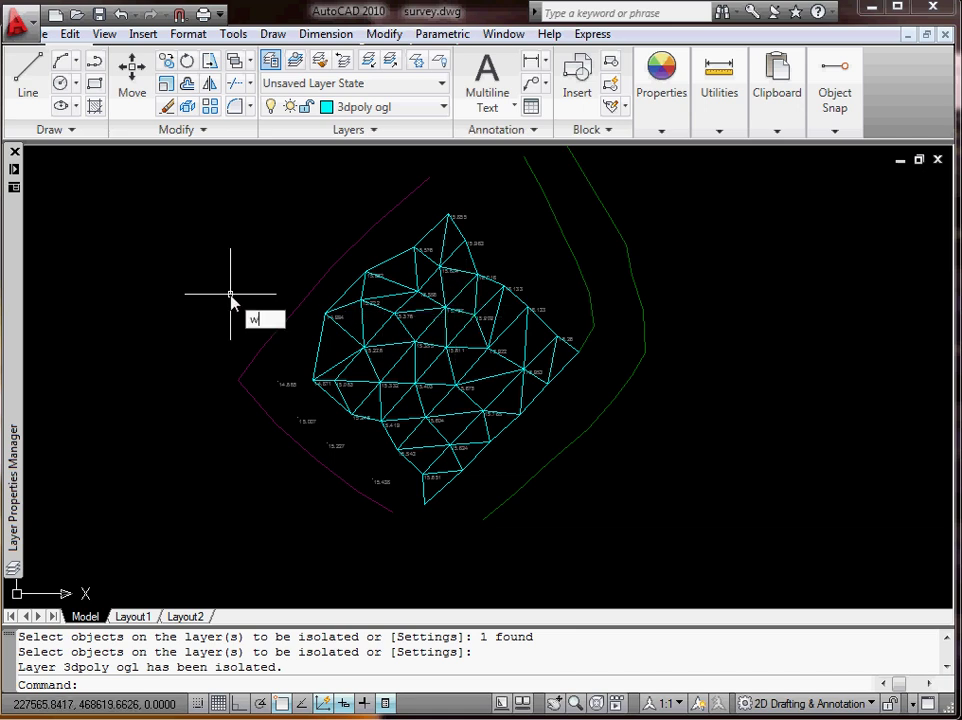
pyautogui.press('Return')
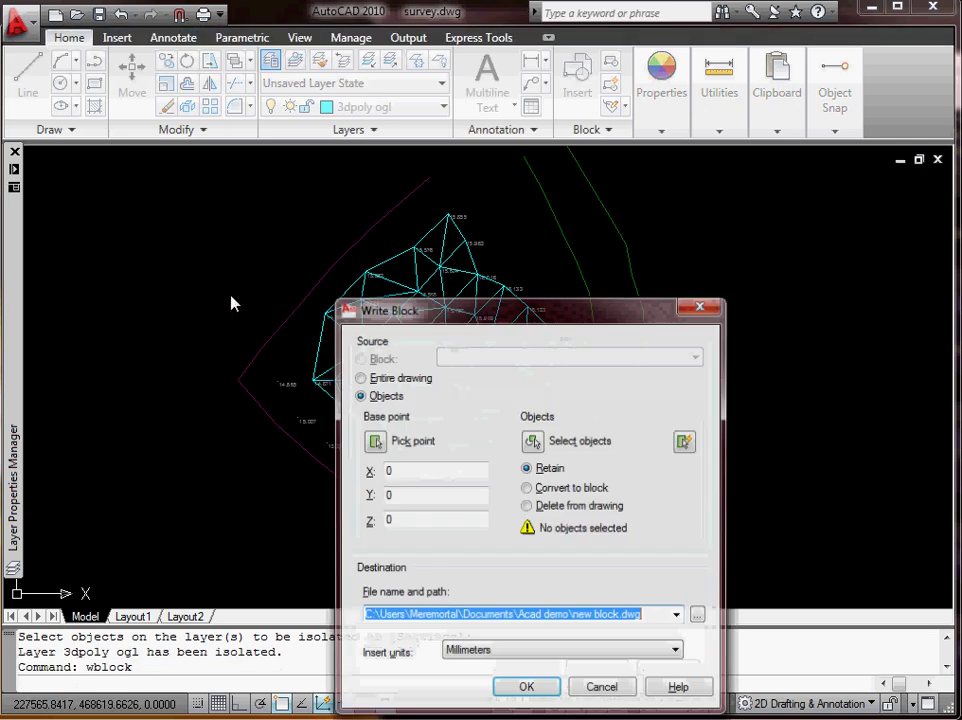
pyautogui.click(533, 440)
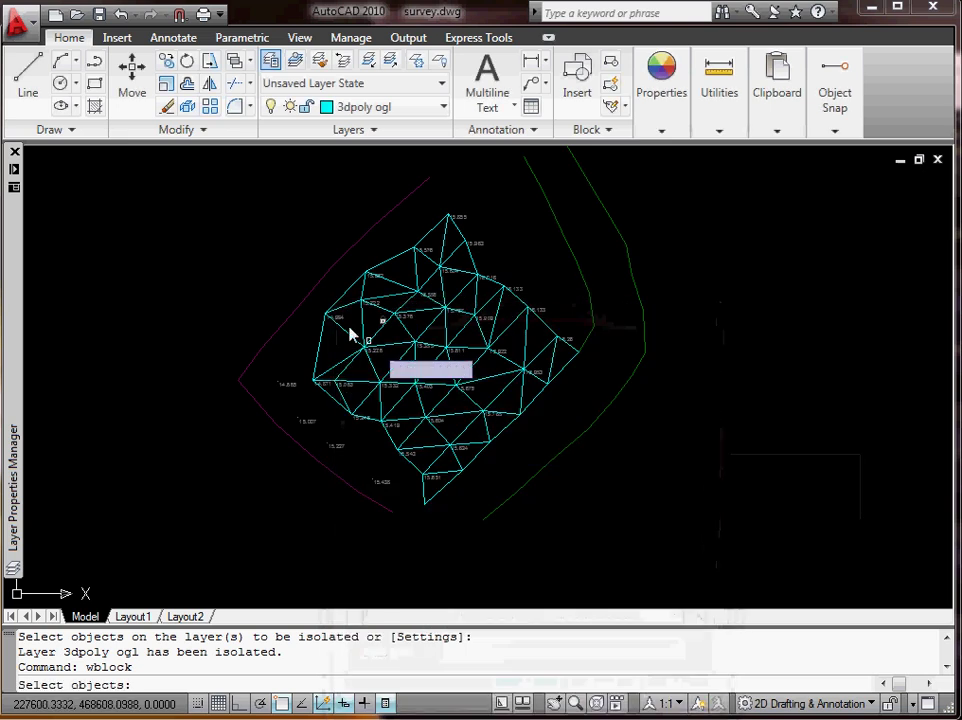
pyautogui.click(177, 166)
pyautogui.click(706, 560)
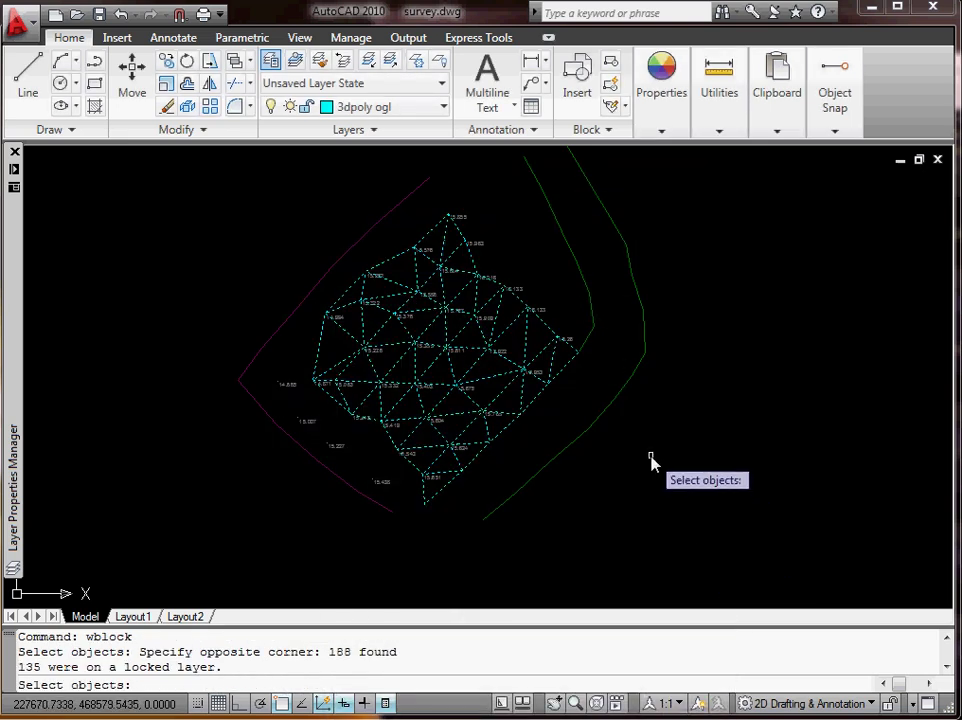
pyautogui.press('Return')
# - Name the exported drawing ogl triangles in the Acad demo folder and complete the Write Block export
pyautogui.click(698, 617)
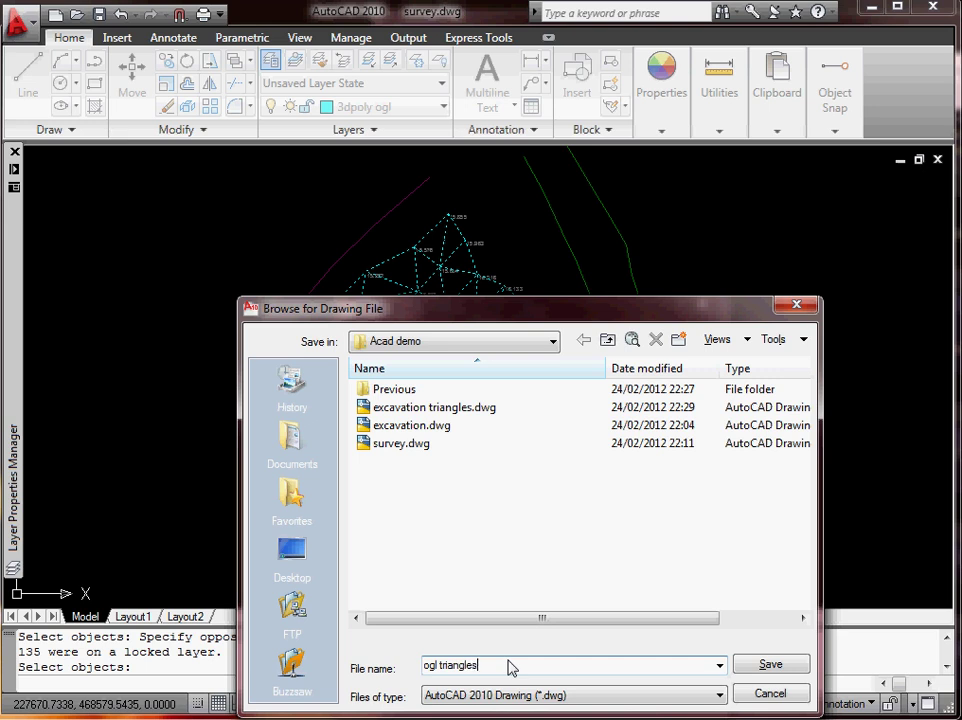
pyautogui.click(762, 669)
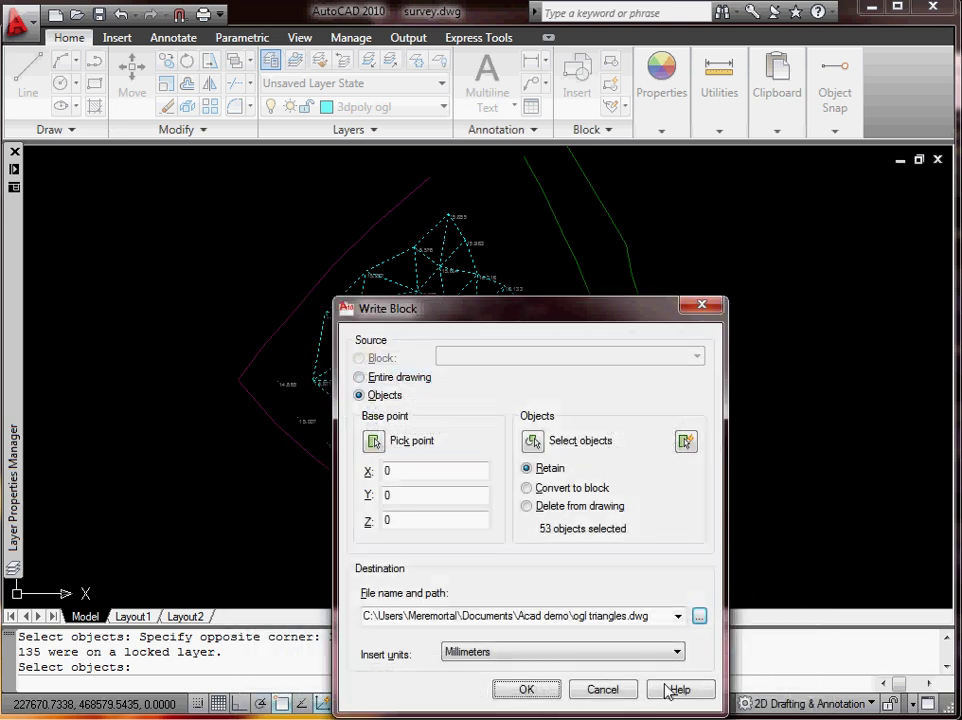
pyautogui.click(527, 690)
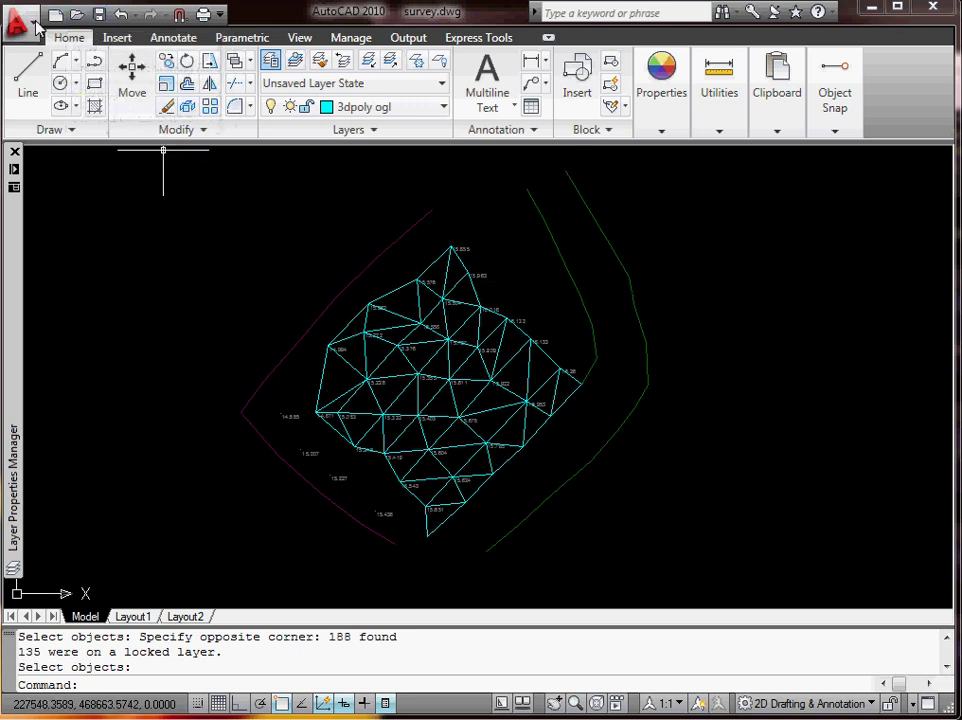
# - Open excavation triangles.dwg and ogl triangles.dwg together from the Acad demo folder
pyautogui.click(75, 15)
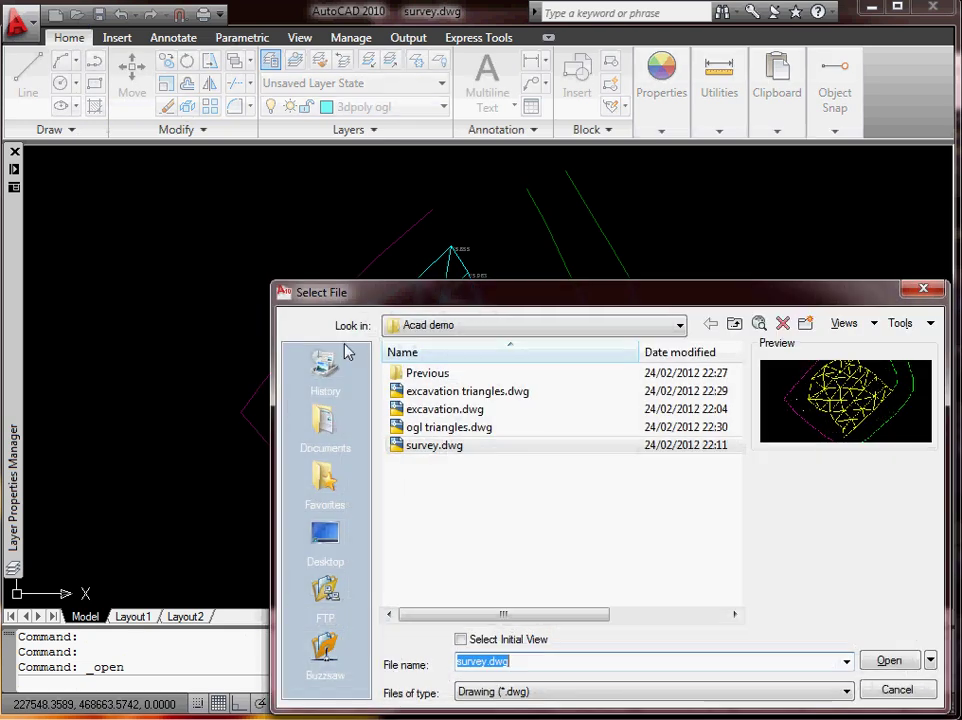
pyautogui.click(474, 395)
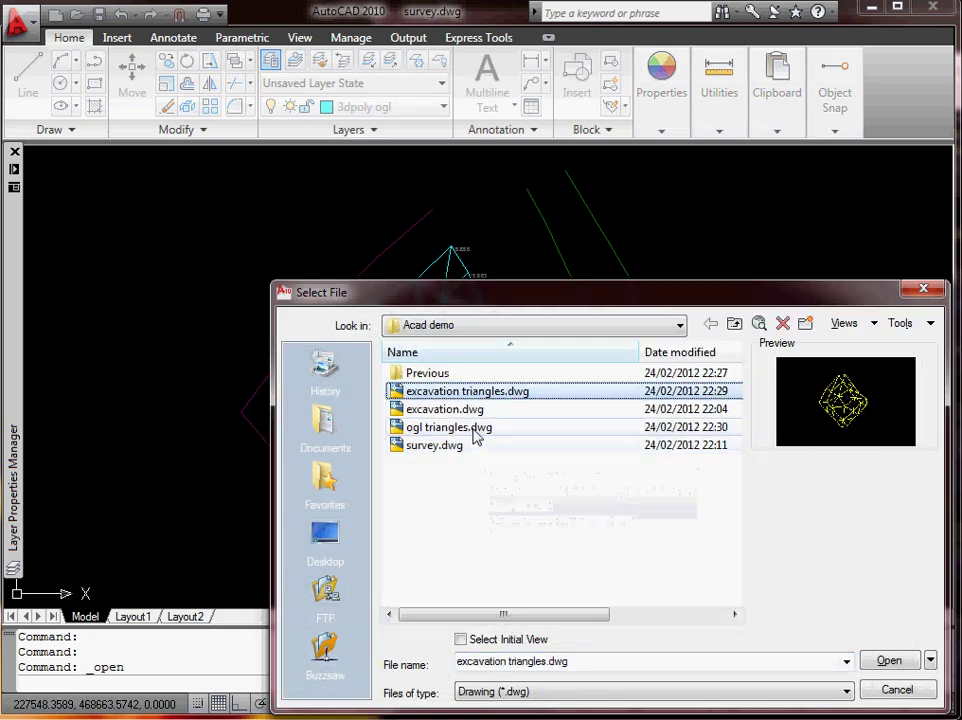
pyautogui.keyDown('ctrl'); pyautogui.click(484, 431); pyautogui.keyUp('ctrl')
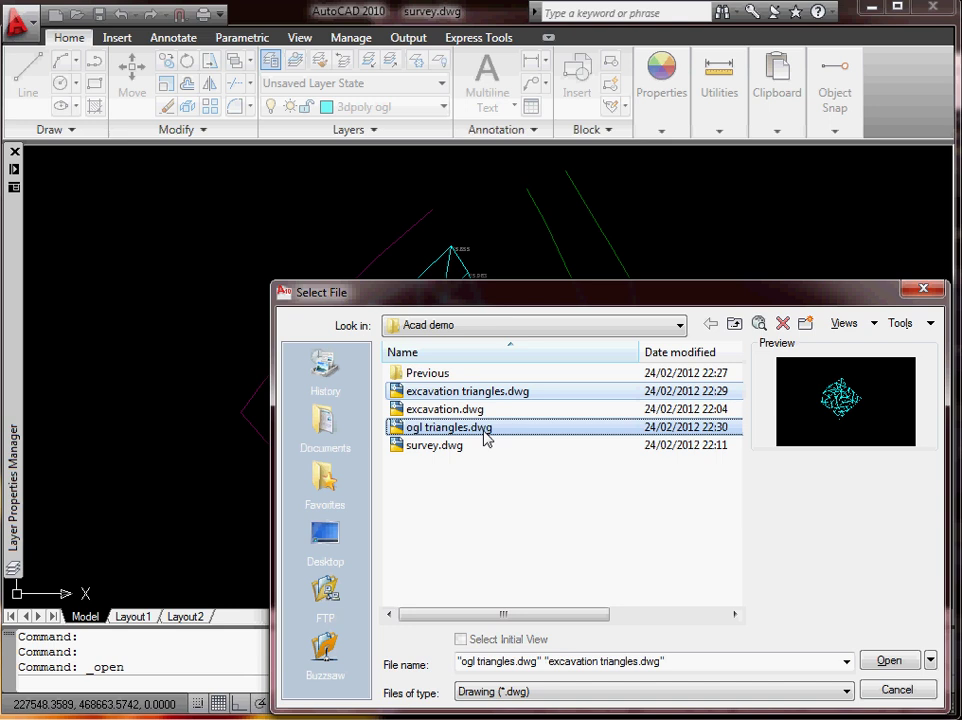
pyautogui.click(890, 662)
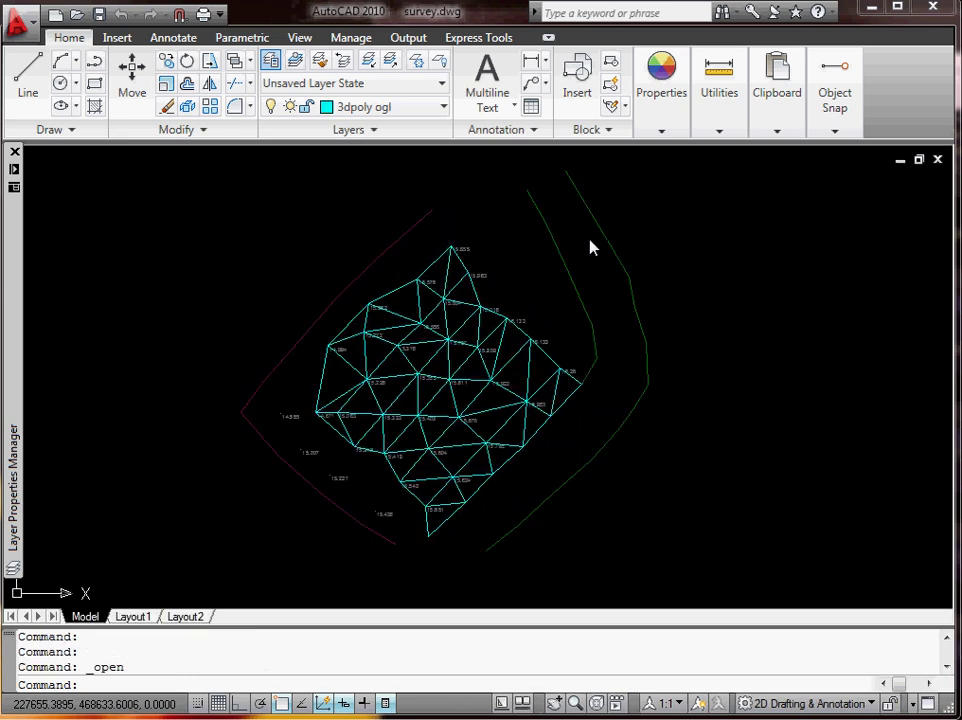
# - Close survey.dwg and excavation.dwg, saving the changes to both drawings
pyautogui.click(938, 160)
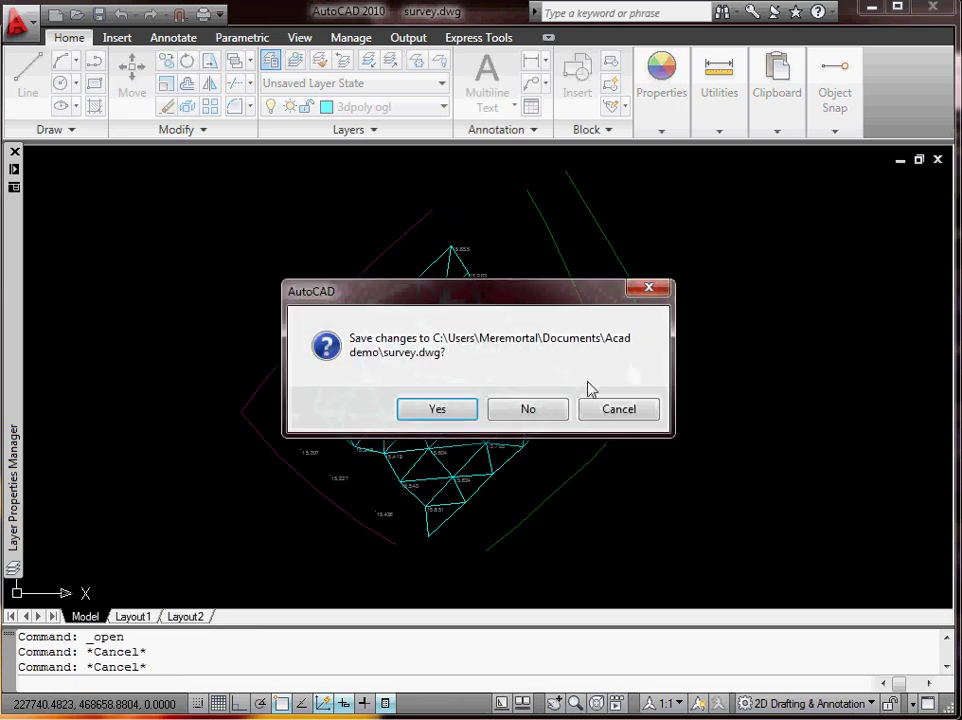
pyautogui.click(457, 410)
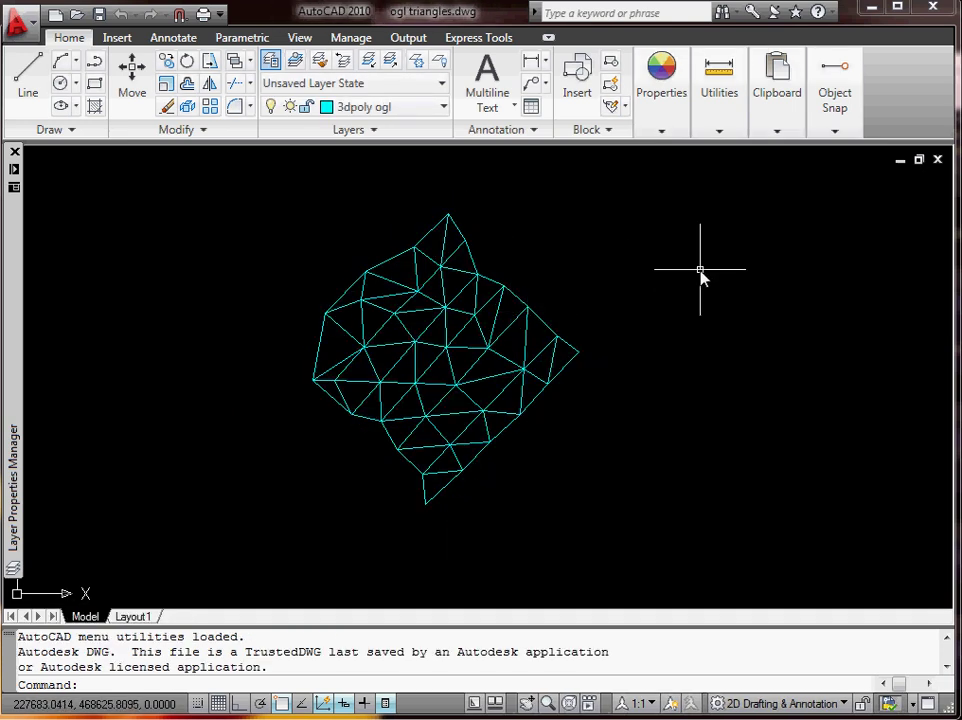
pyautogui.hotkey('ctrl', 'Tab')
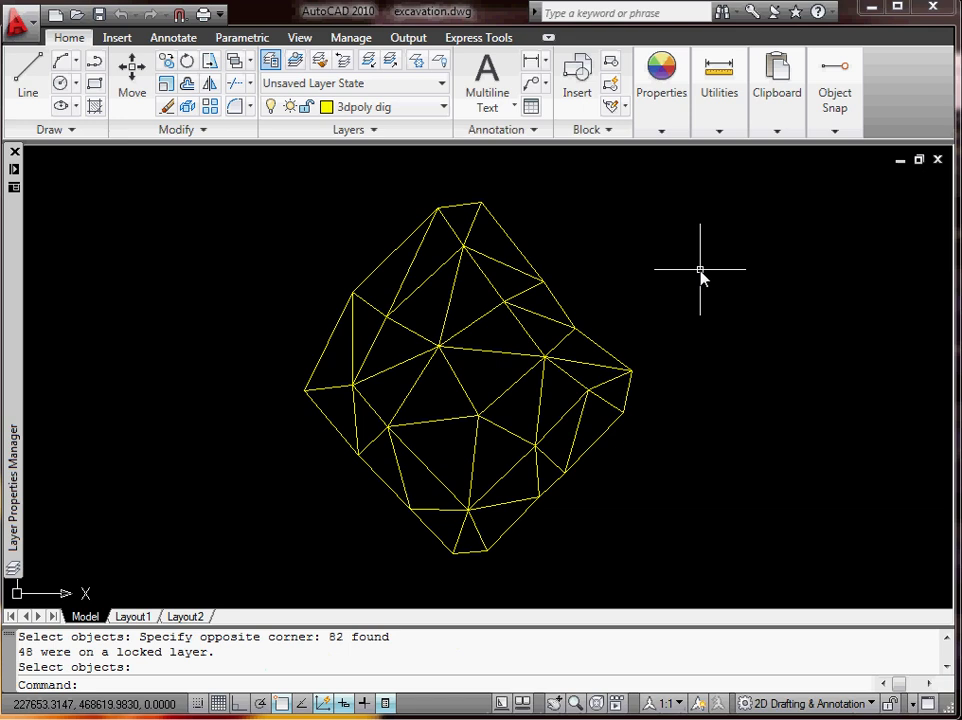
pyautogui.click(938, 161)
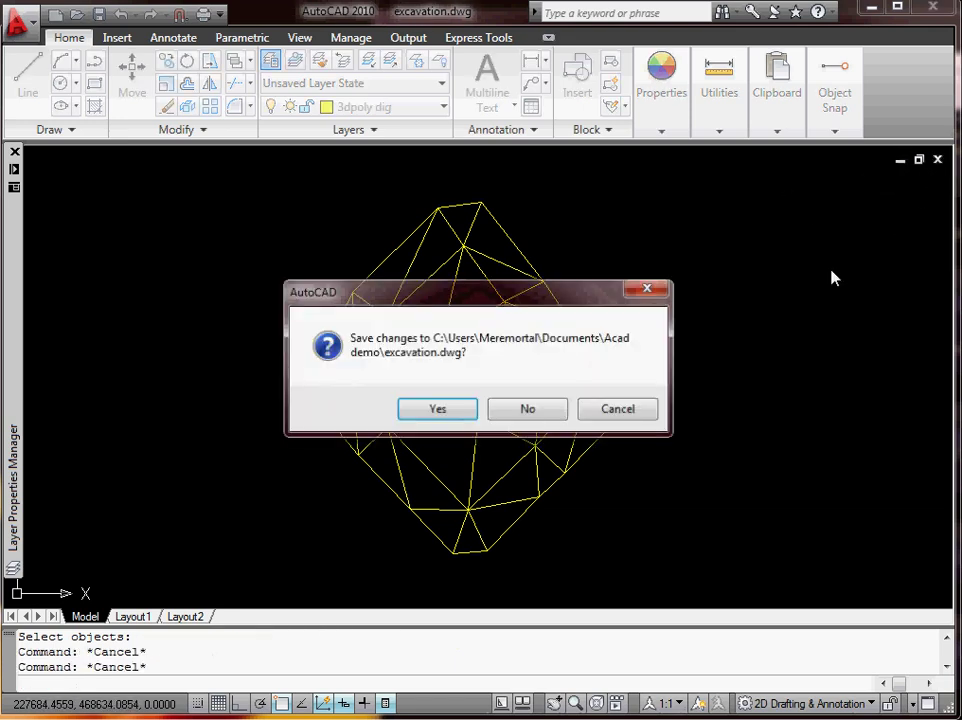
pyautogui.click(460, 412)
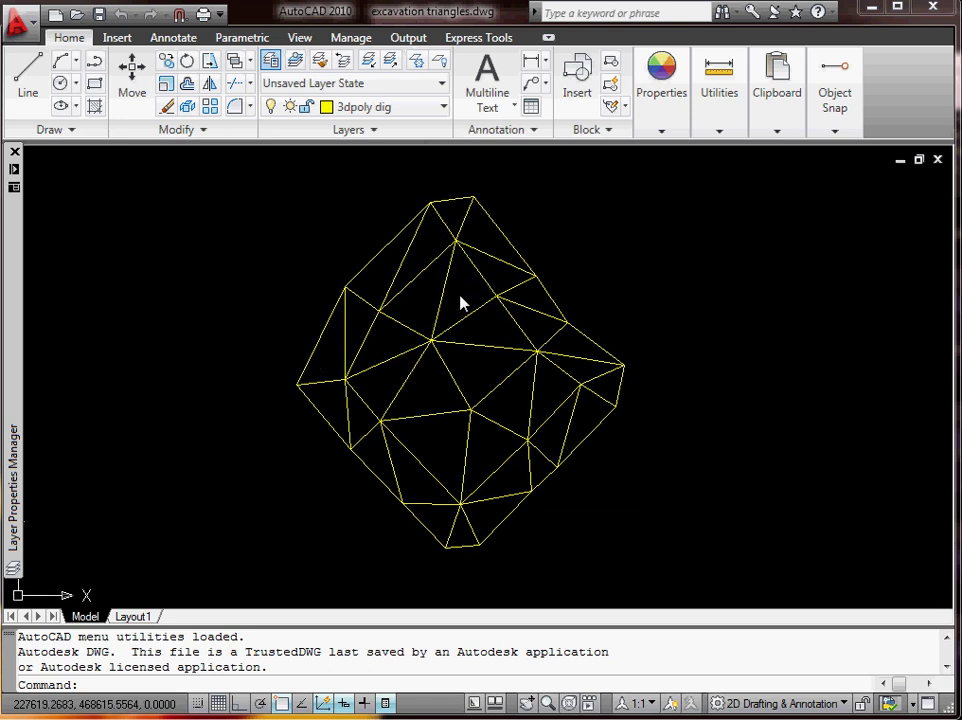
# - Switch excavation triangles.dwg to the 3D Modeling workspace and close the Tool Palettes
pyautogui.moveTo(462, 301); pyautogui.dragTo(462, 316, button='middle')
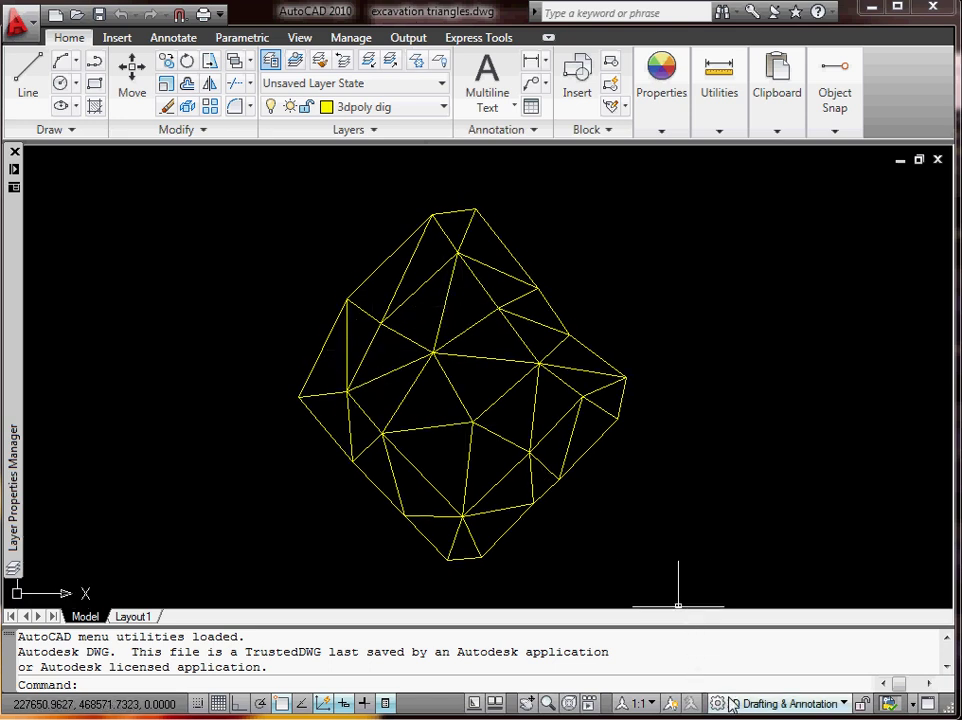
pyautogui.click(843, 705)
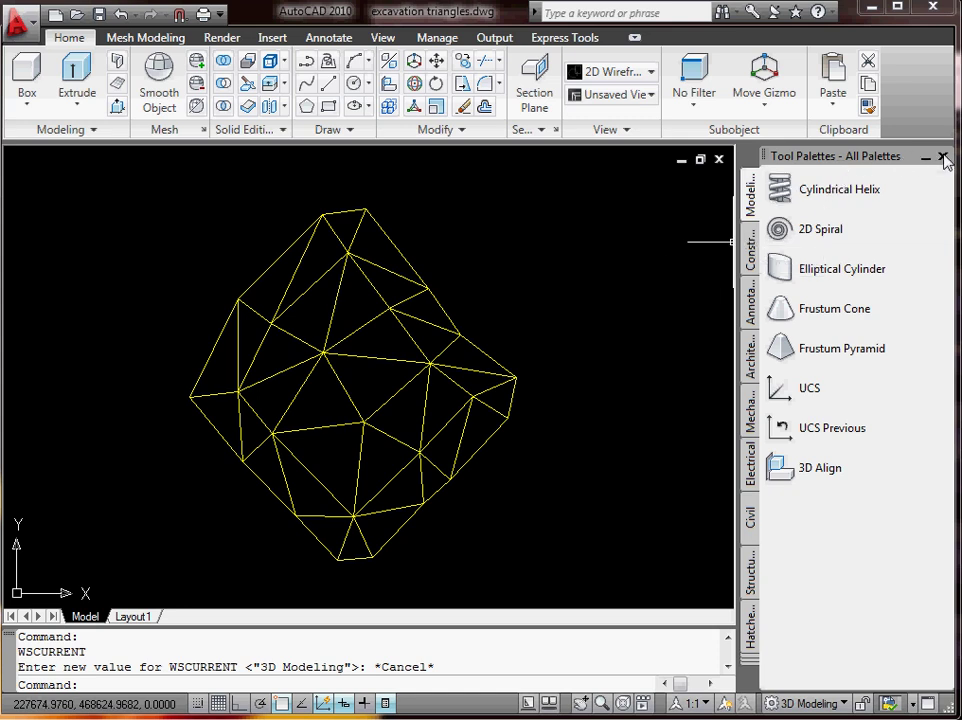
pyautogui.click(943, 160)
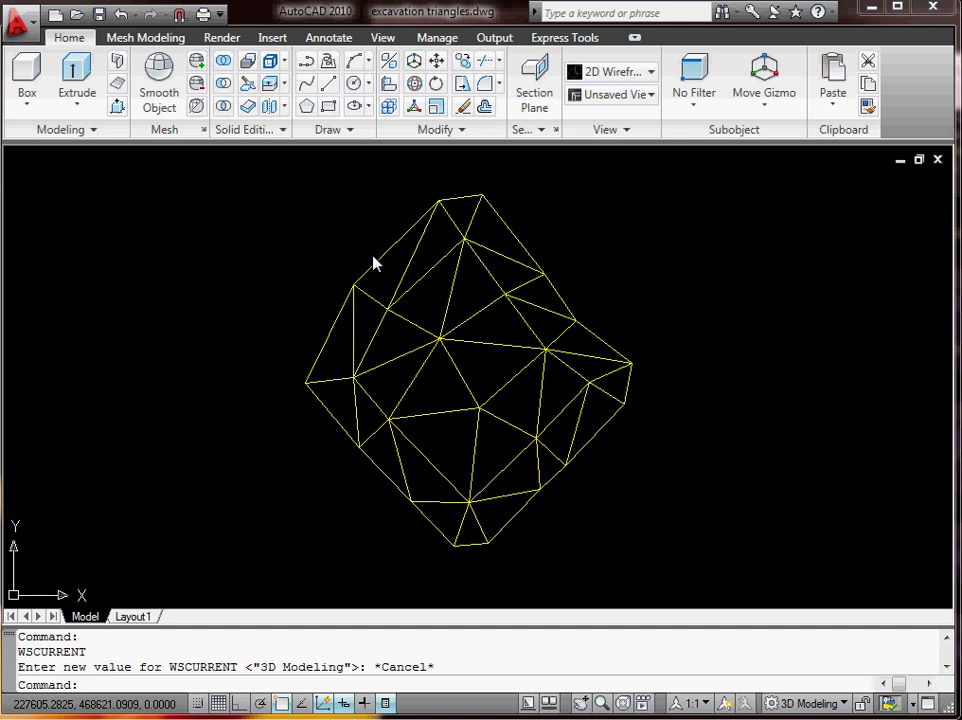
# - Convert the whole yellow excavation triangle network to surfaces with Convert to Surface
pyautogui.click(139, 40)
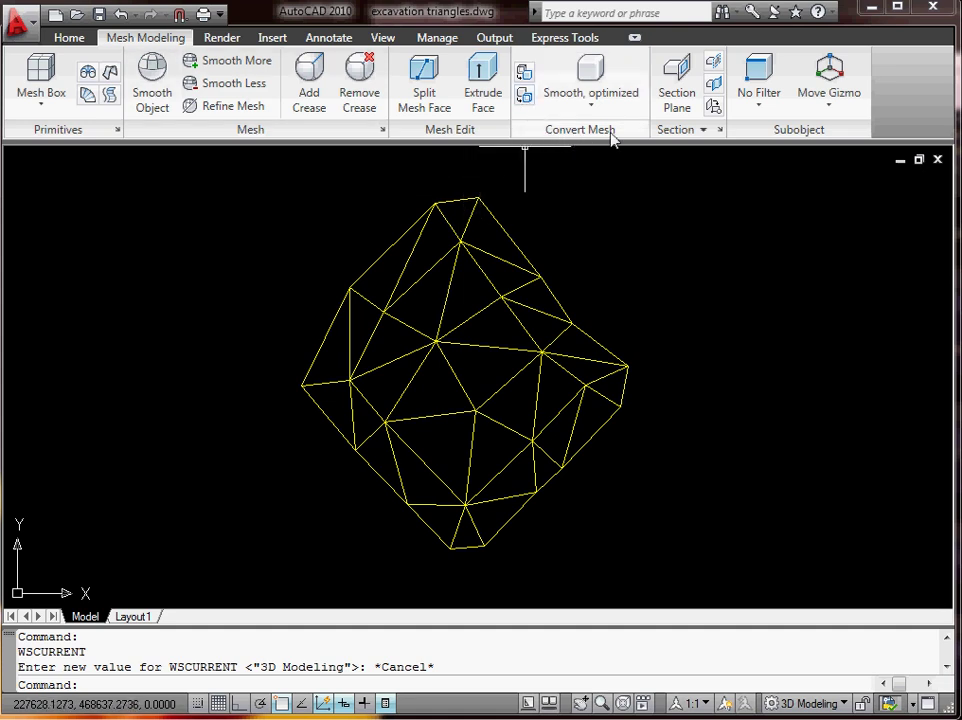
pyautogui.click(524, 96)
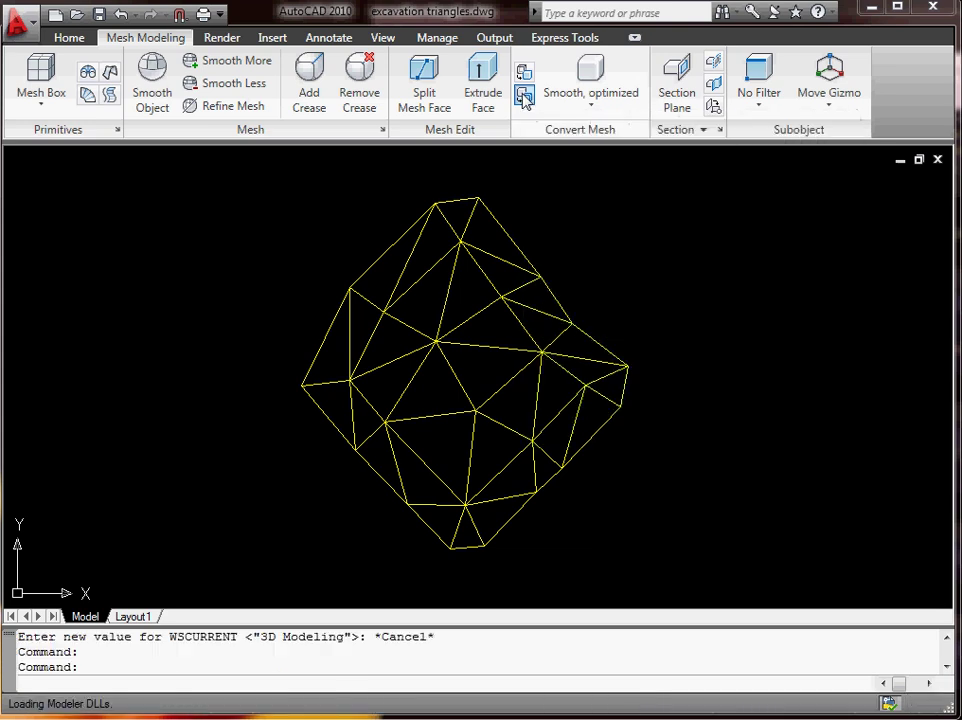
pyautogui.click(202, 170)
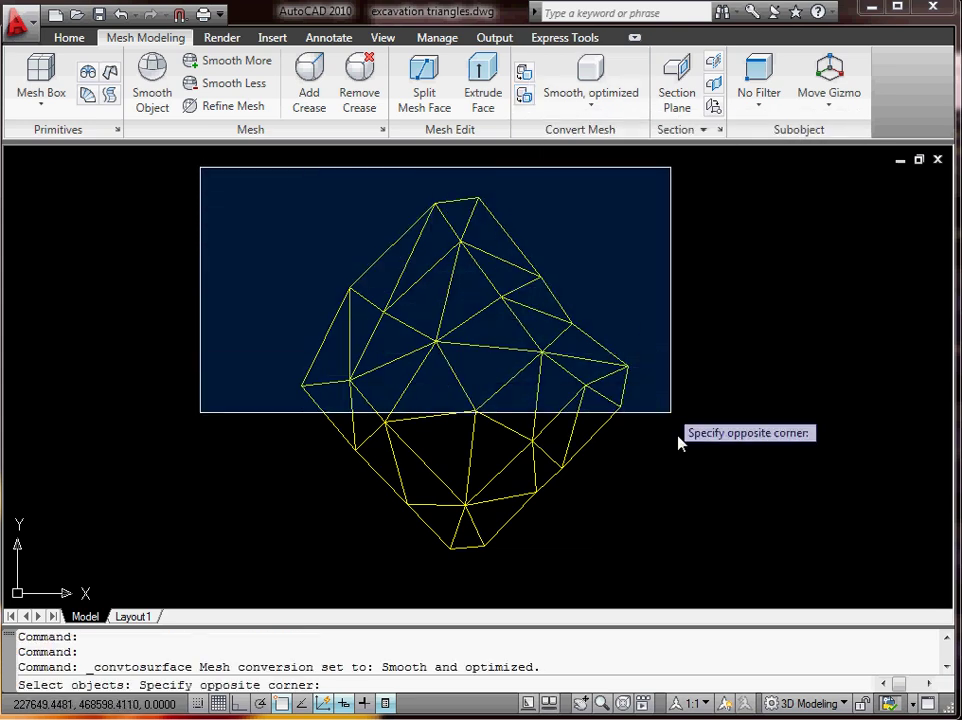
pyautogui.click(688, 594)
pyautogui.press('Return')
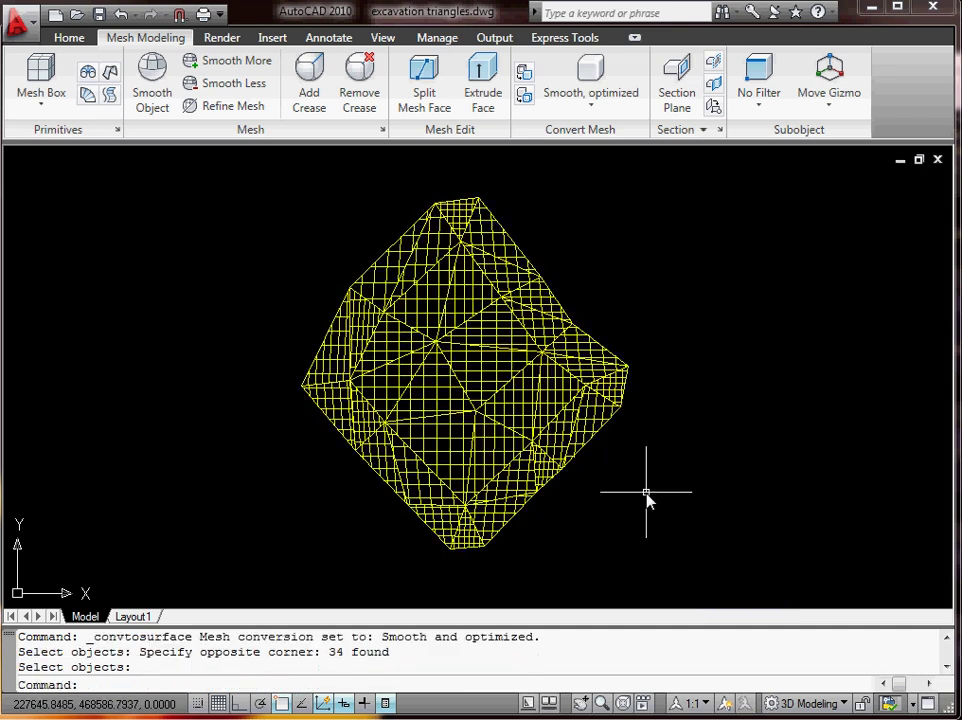
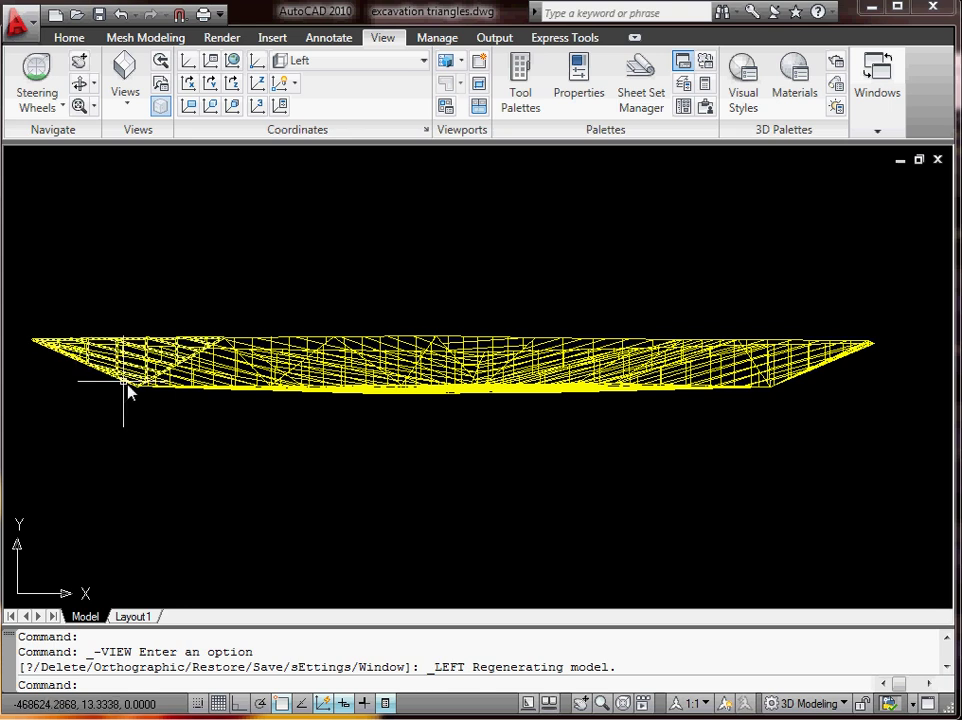
# - Extrude all the yellow excavation surfaces straight up with the Direction option and Ortho on, well above their original height
pyautogui.scroll(-2, 748, 346)
pyautogui.moveTo(725, 343); pyautogui.dragTo(525, 292, button='middle')
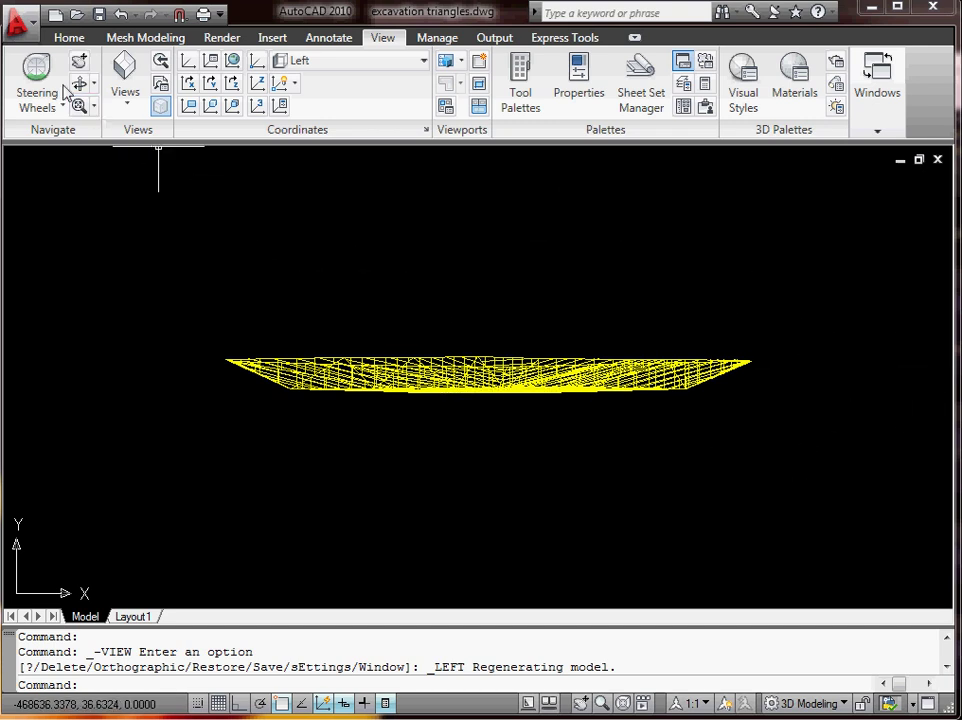
pyautogui.click(70, 38)
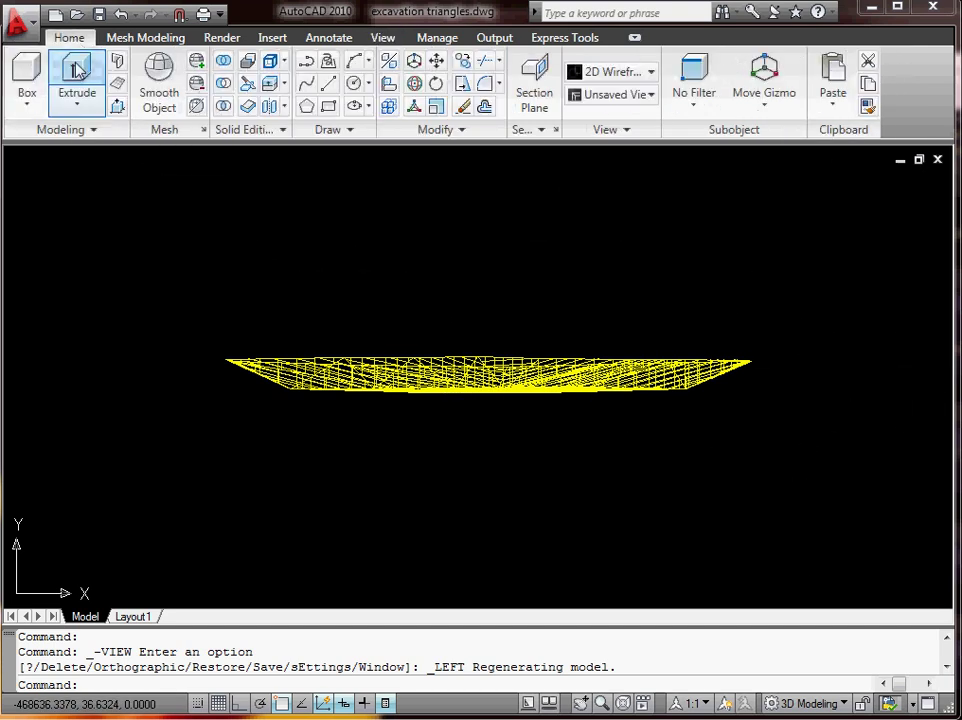
pyautogui.click(78, 68)
pyautogui.click(150, 281)
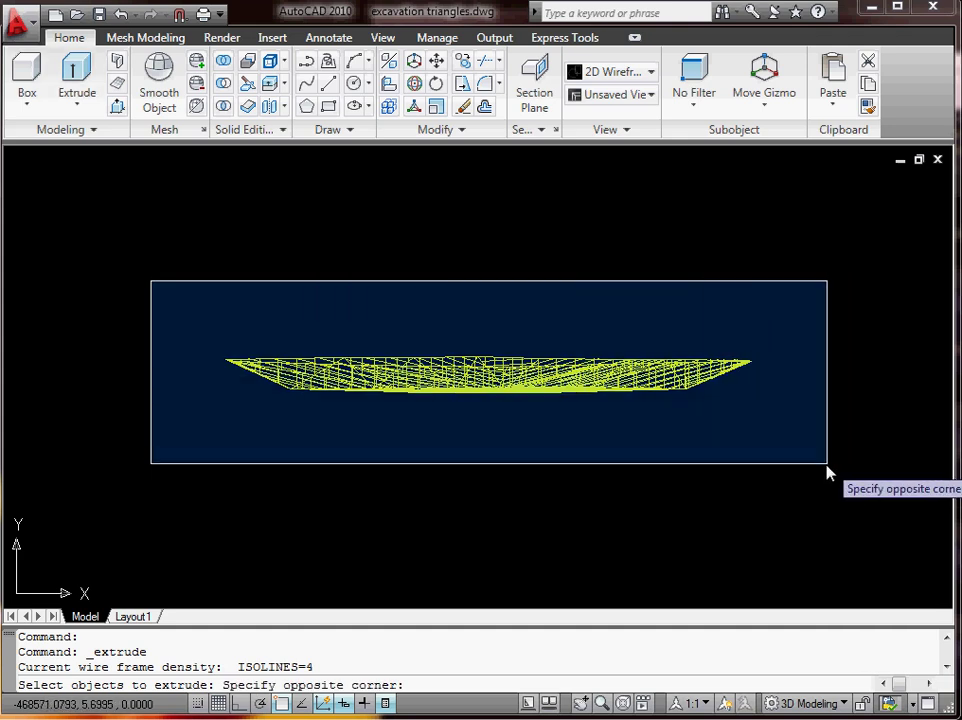
pyautogui.click(828, 466)
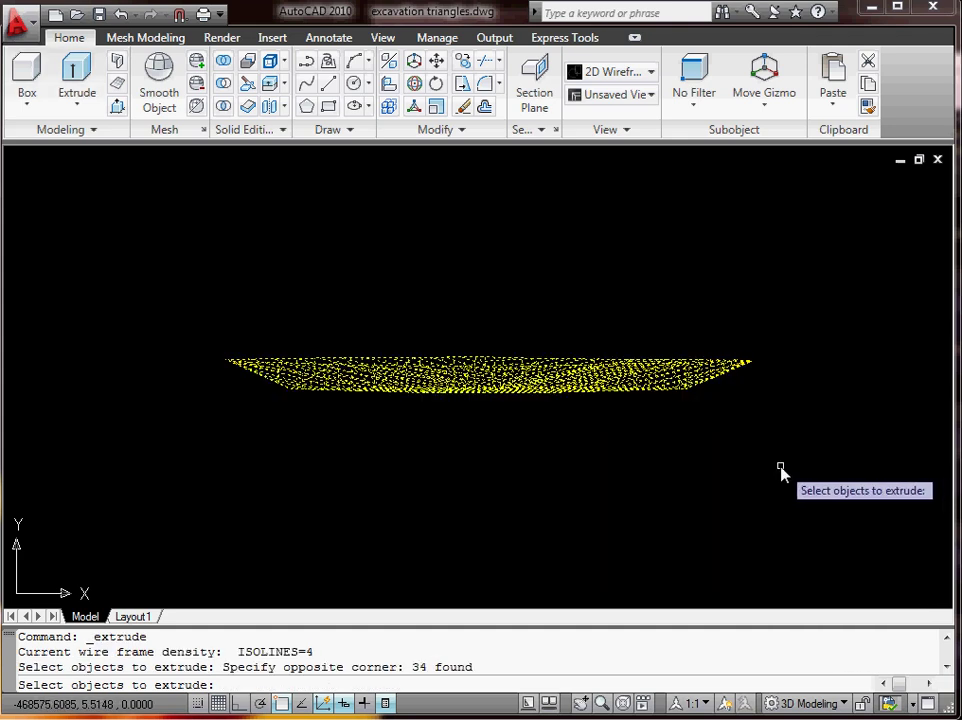
pyautogui.press('Return')
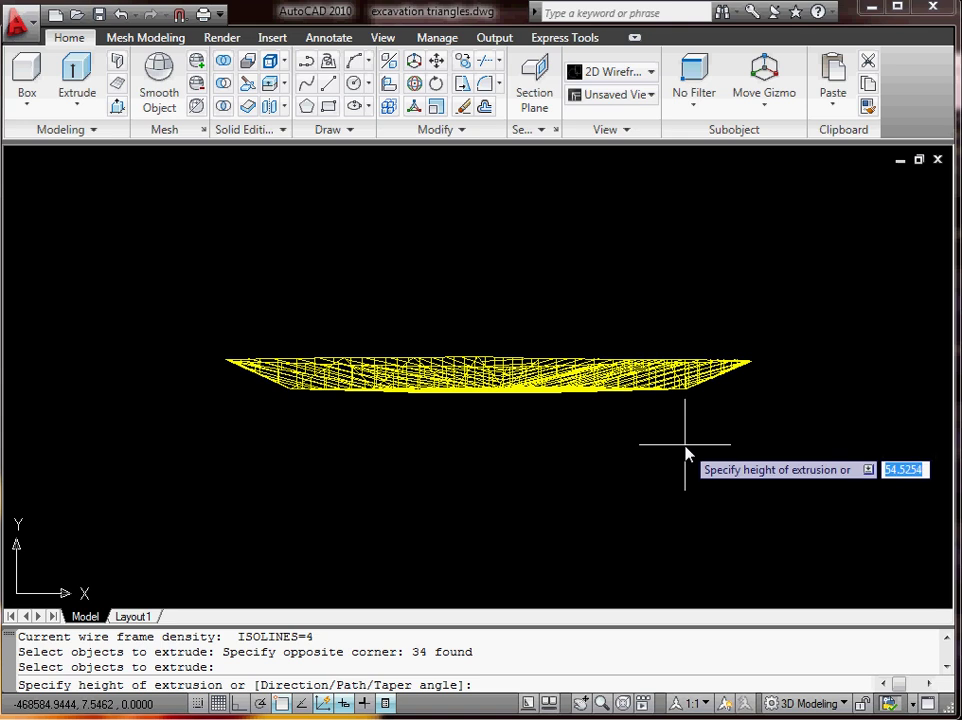
pyautogui.press('Return')
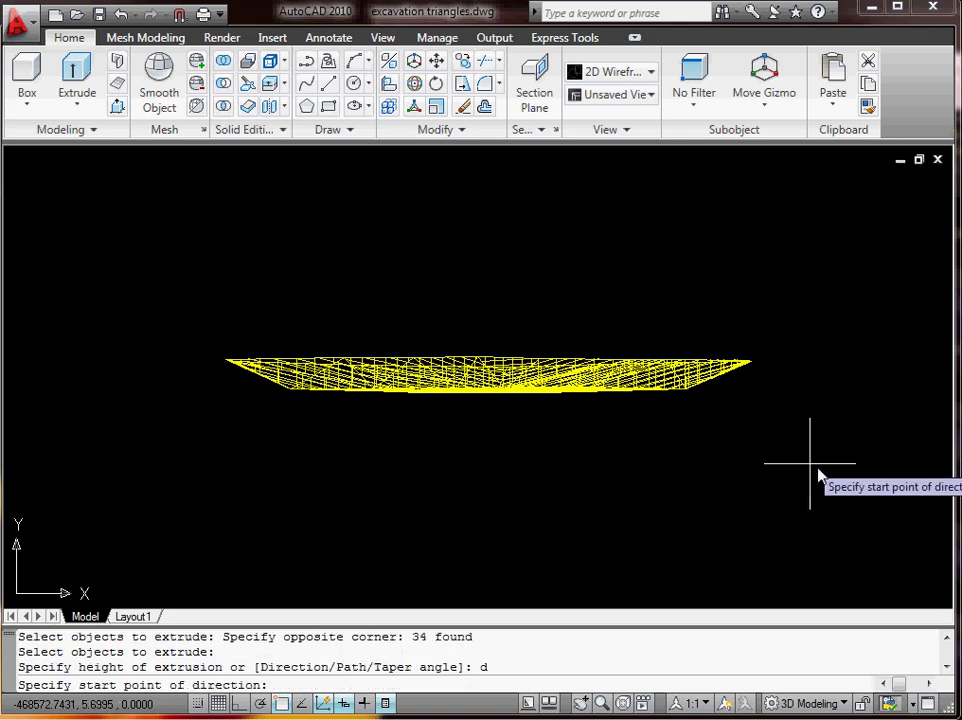
pyautogui.click(826, 467)
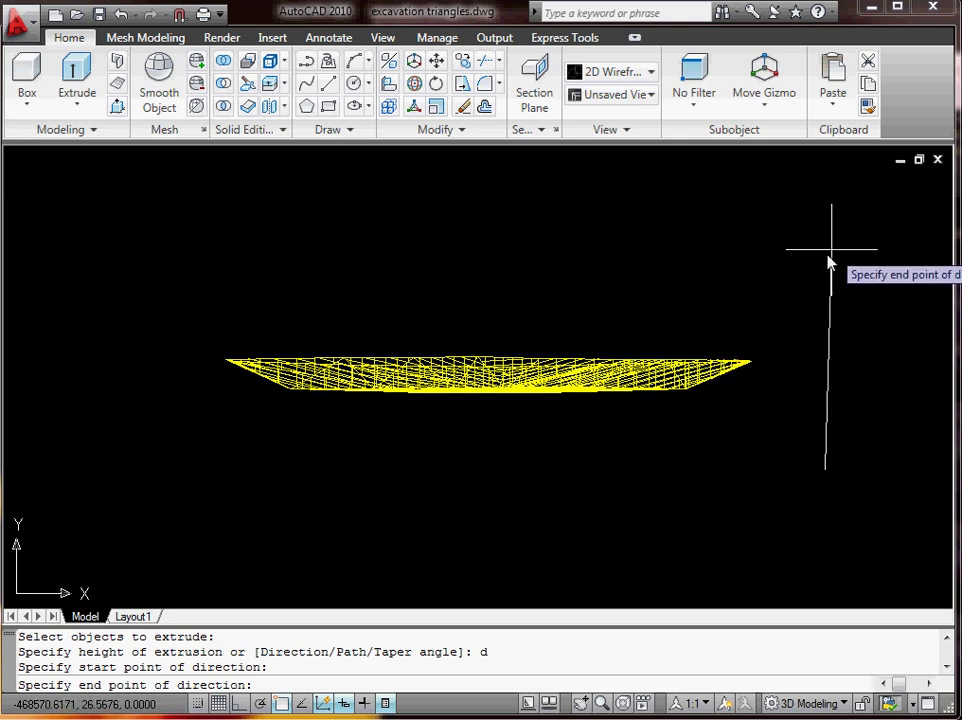
pyautogui.click(240, 704)
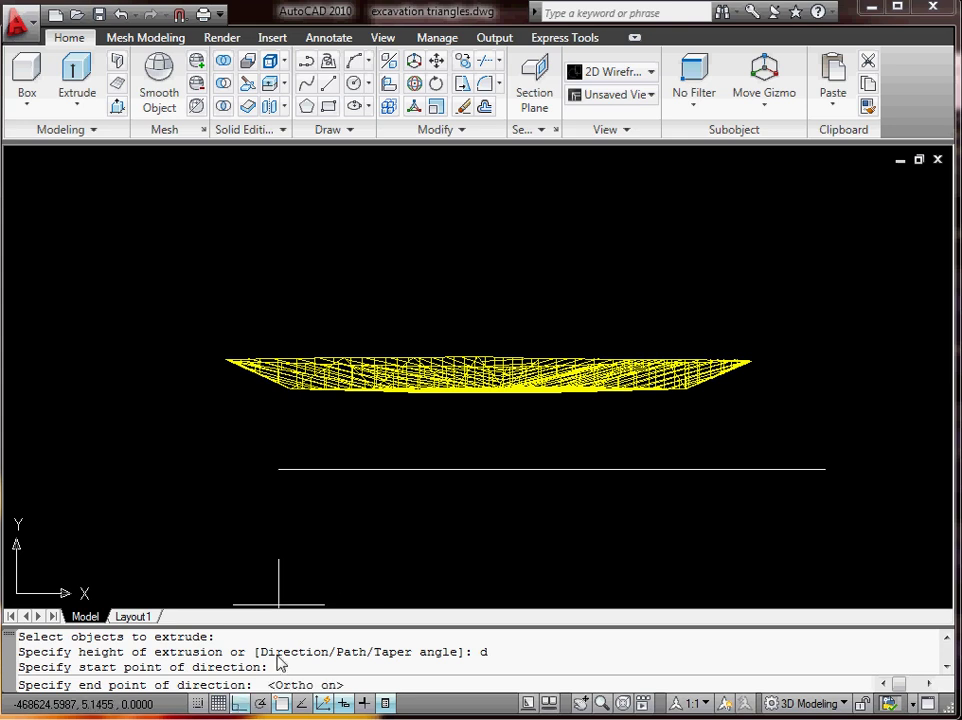
pyautogui.click(842, 240)
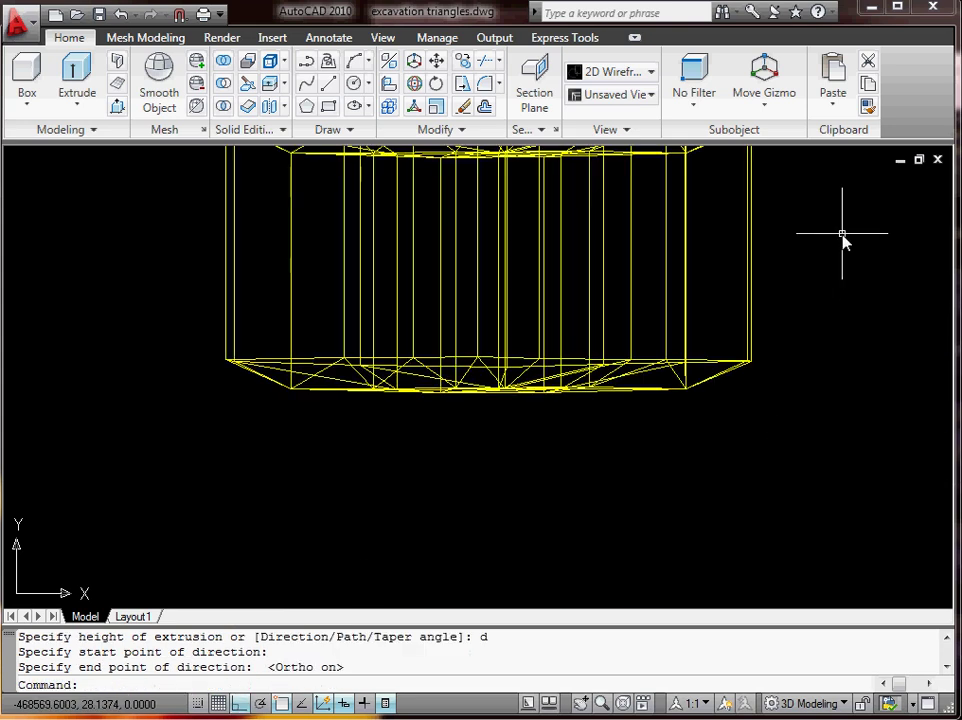
# - Union all the extruded yellow excavation solids into a single solid
pyautogui.moveTo(837, 322); pyautogui.dragTo(808, 456, button='middle')
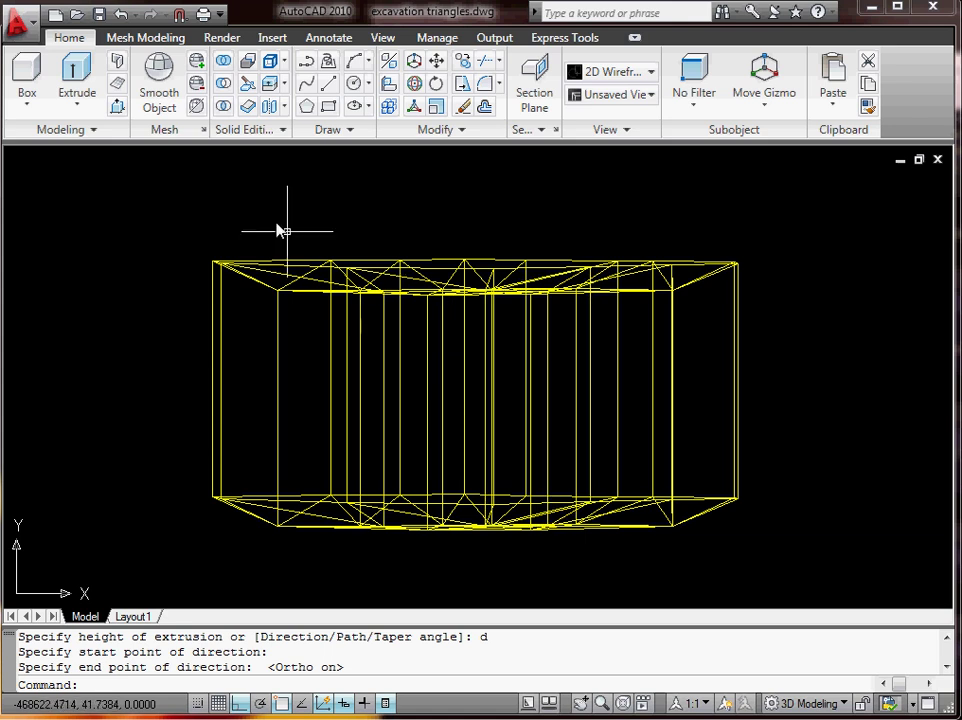
pyautogui.click(222, 62)
pyautogui.click(889, 378)
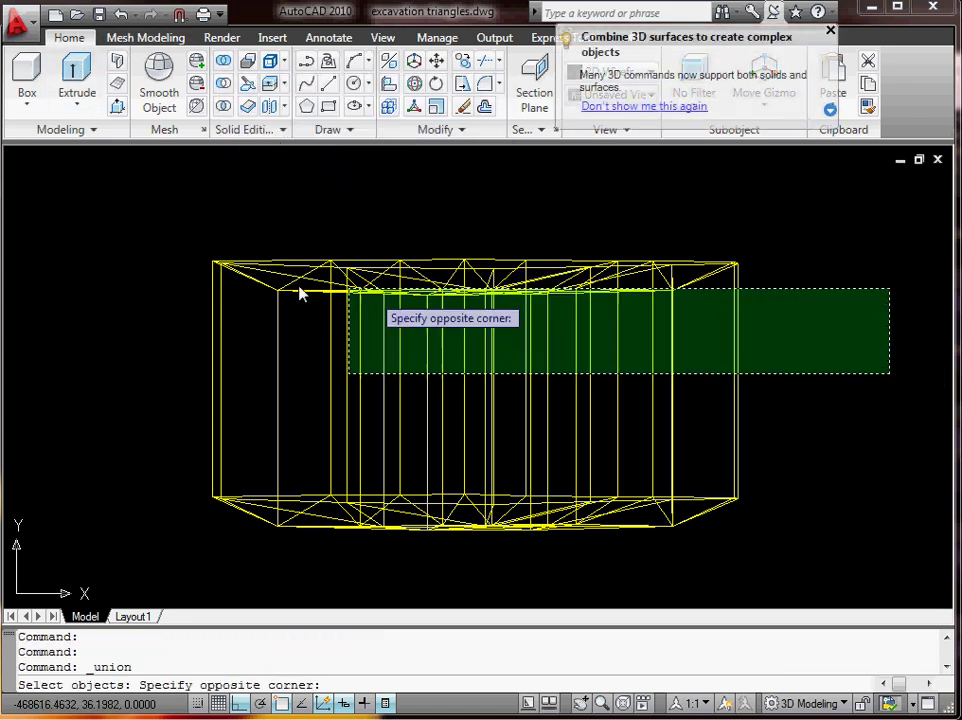
pyautogui.click(137, 225)
pyautogui.press('Return')
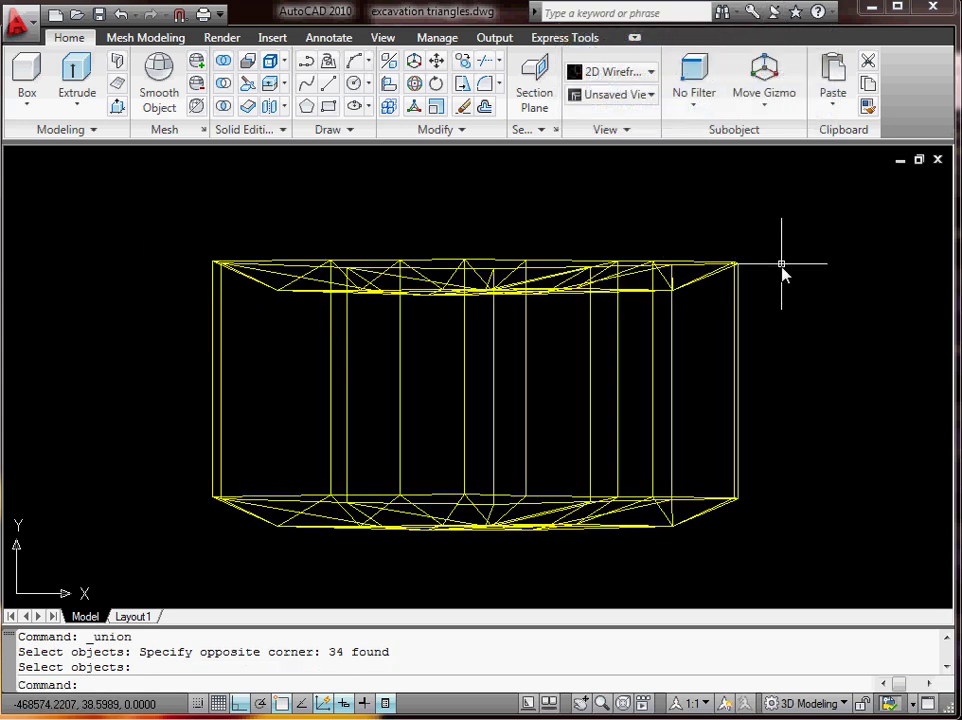
pyautogui.click(796, 246)
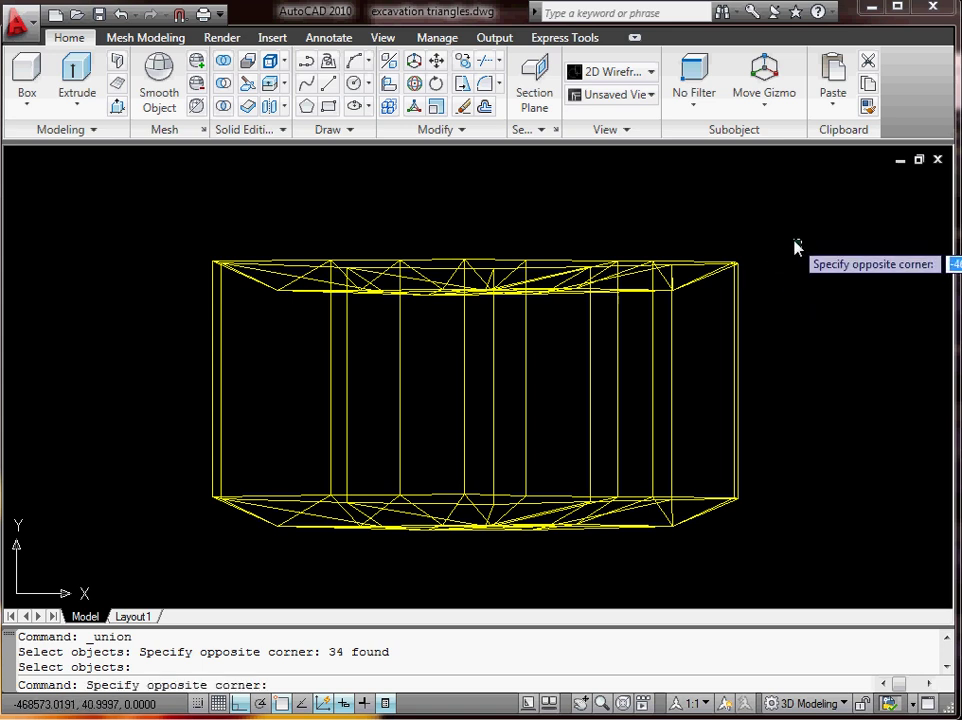
pyautogui.click(794, 240)
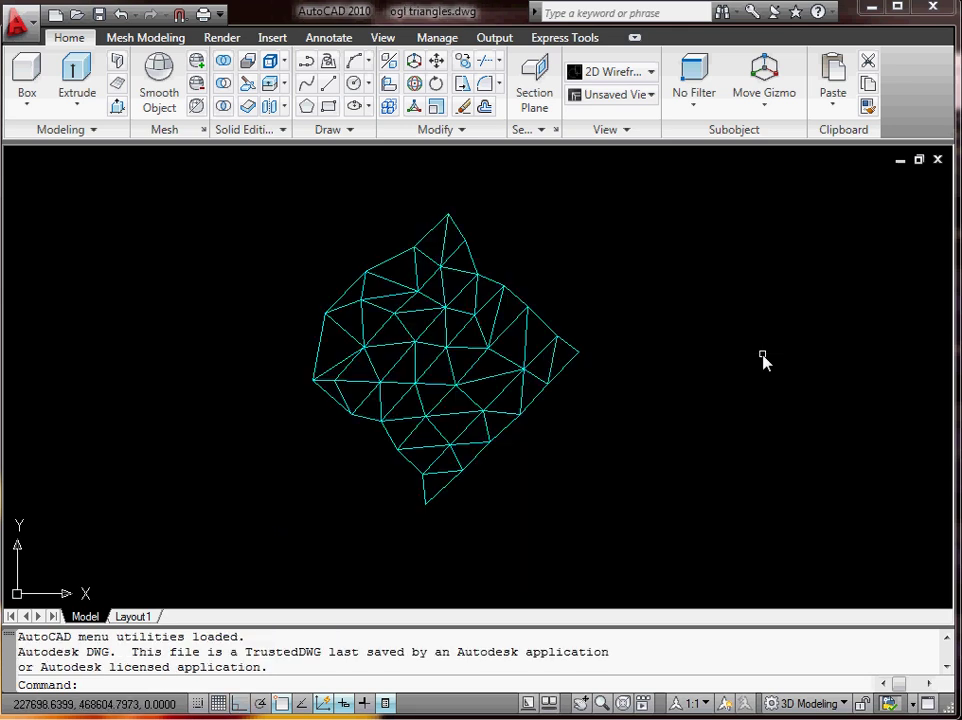
# - Switch to ogl triangles.dwg and convert its whole cyan triangle network to surfaces with Convert to Surface
pyautogui.moveTo(463, 340); pyautogui.dragTo(500, 368, button='middle')
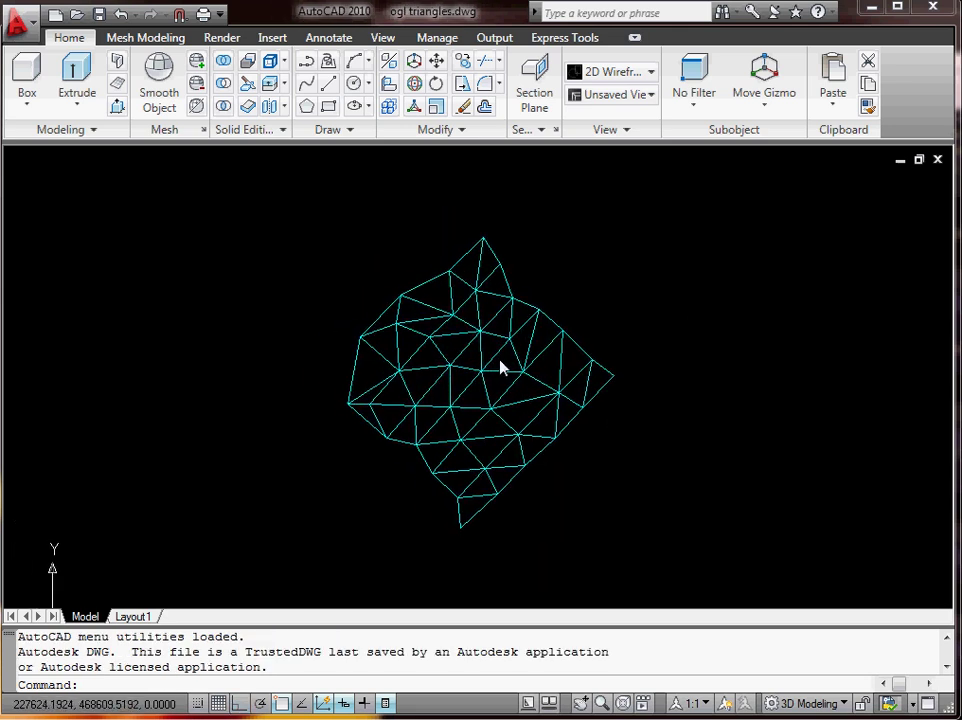
pyautogui.click(142, 37)
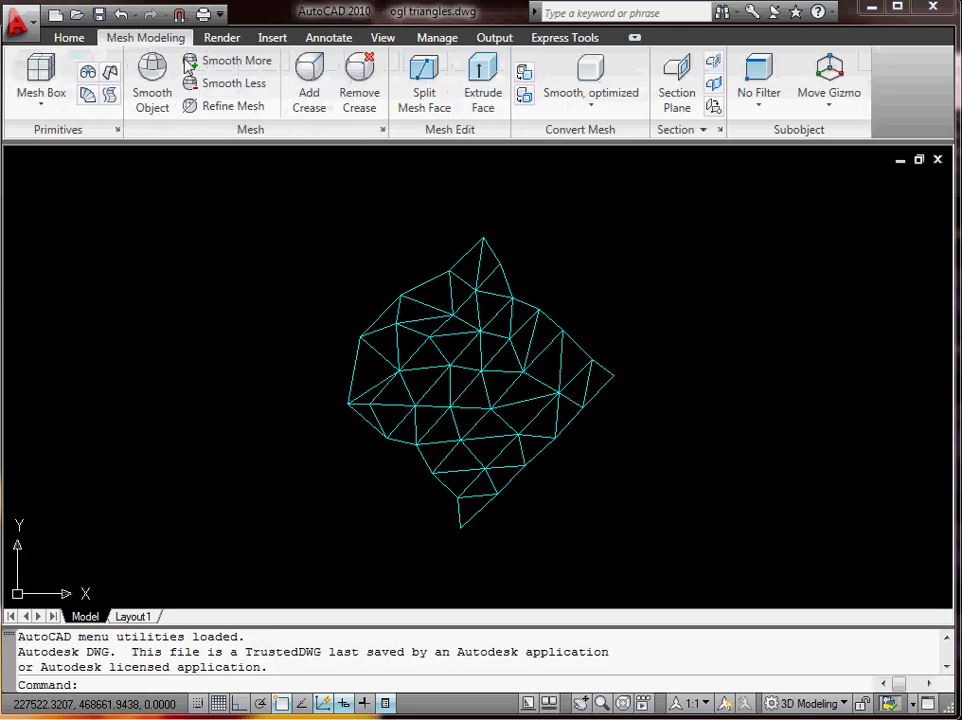
pyautogui.click(522, 96)
pyautogui.click(220, 199)
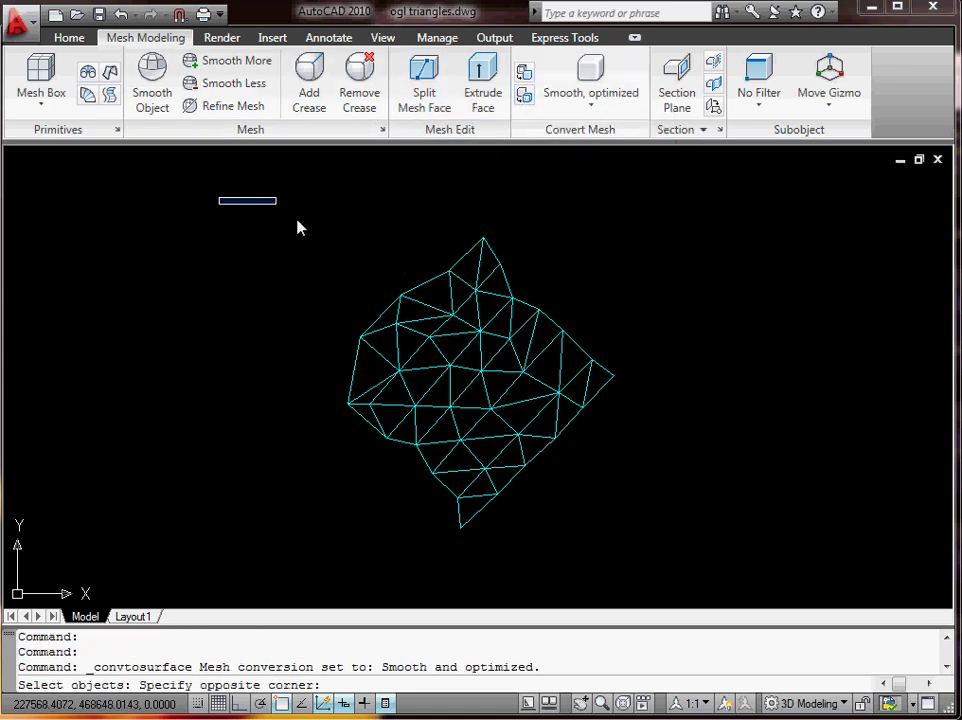
pyautogui.click(728, 590)
pyautogui.press('Return')
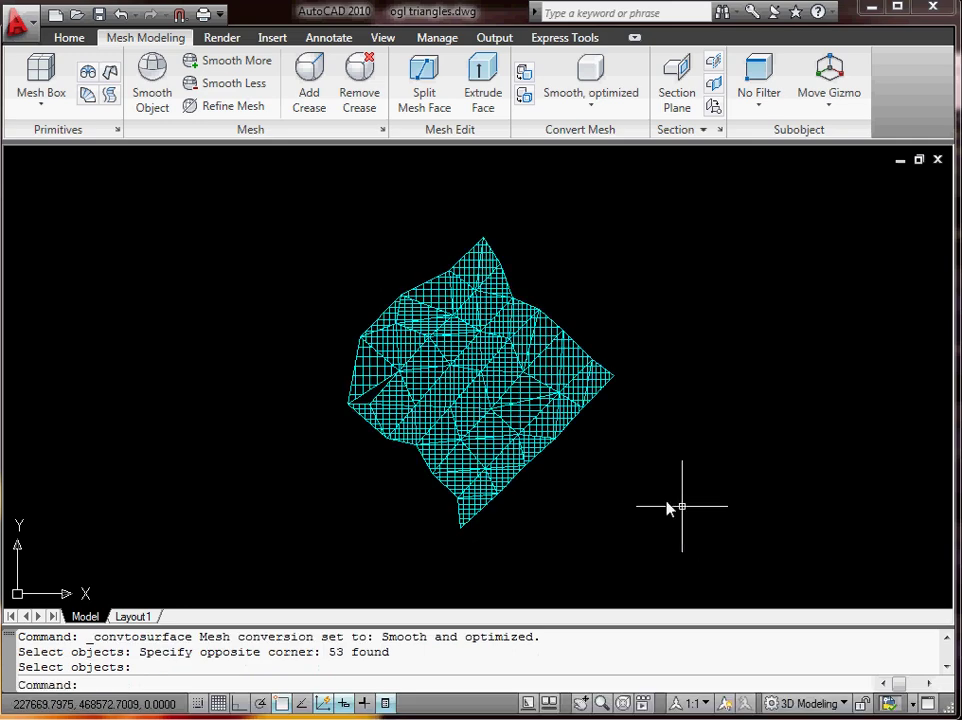
# - Draw a closed 3D polyline through the three corners of the unfilled triangle near the network's western edge
pyautogui.scroll(6, 372, 410)
pyautogui.scroll(-3, 371, 412)
pyautogui.scroll(3, 371, 414)
pyautogui.moveTo(374, 404); pyautogui.dragTo(393, 400, button='middle')
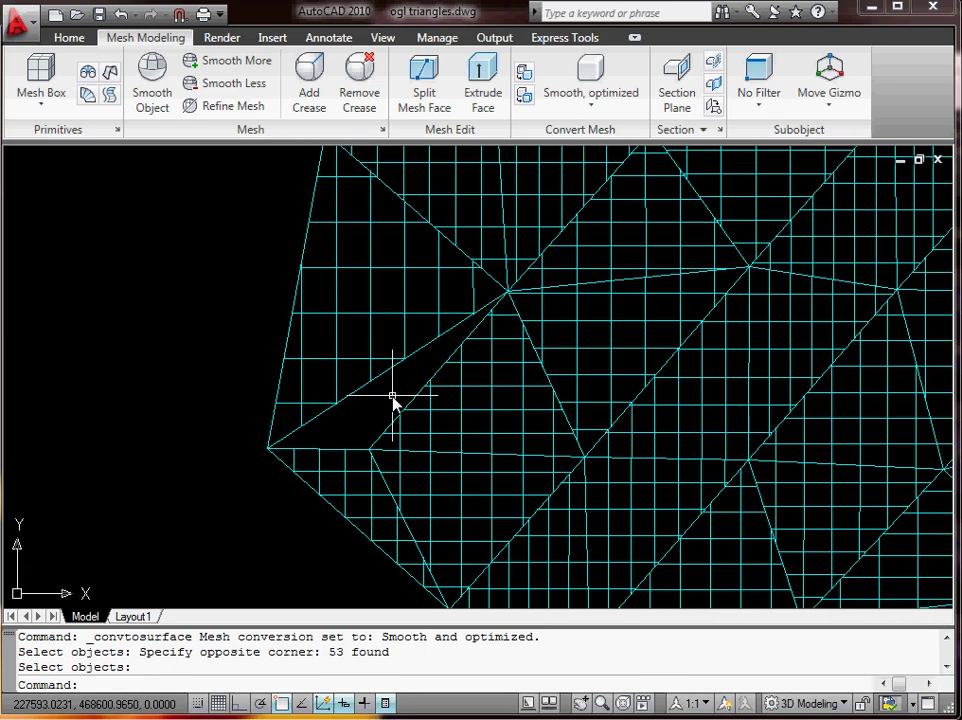
pyautogui.scroll(-1, 383, 403)
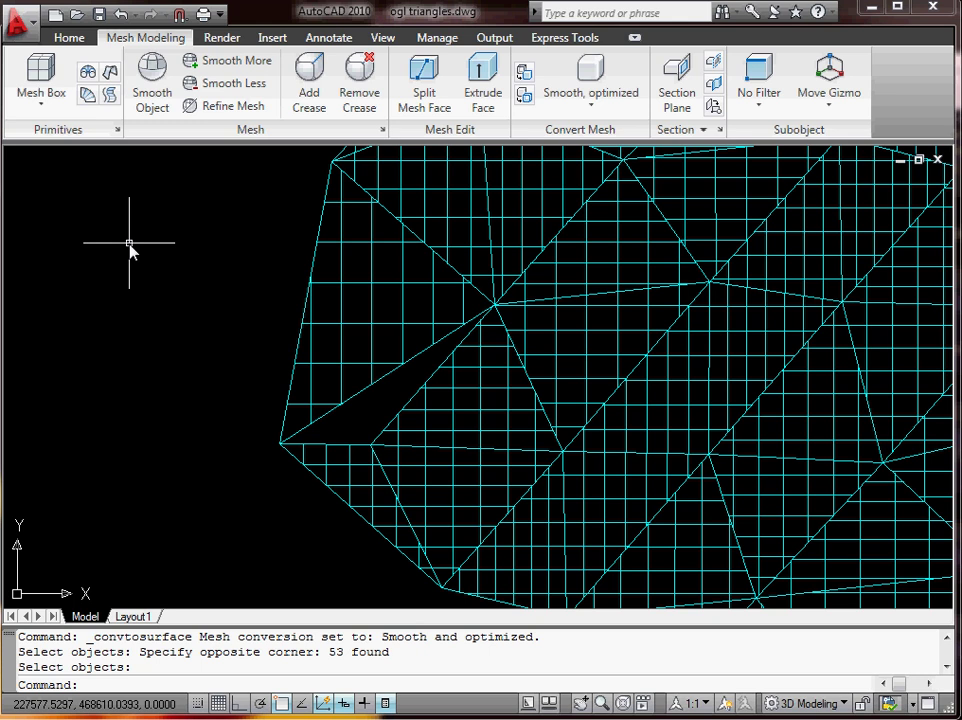
pyautogui.write('3dpoly')
pyautogui.press('Return')
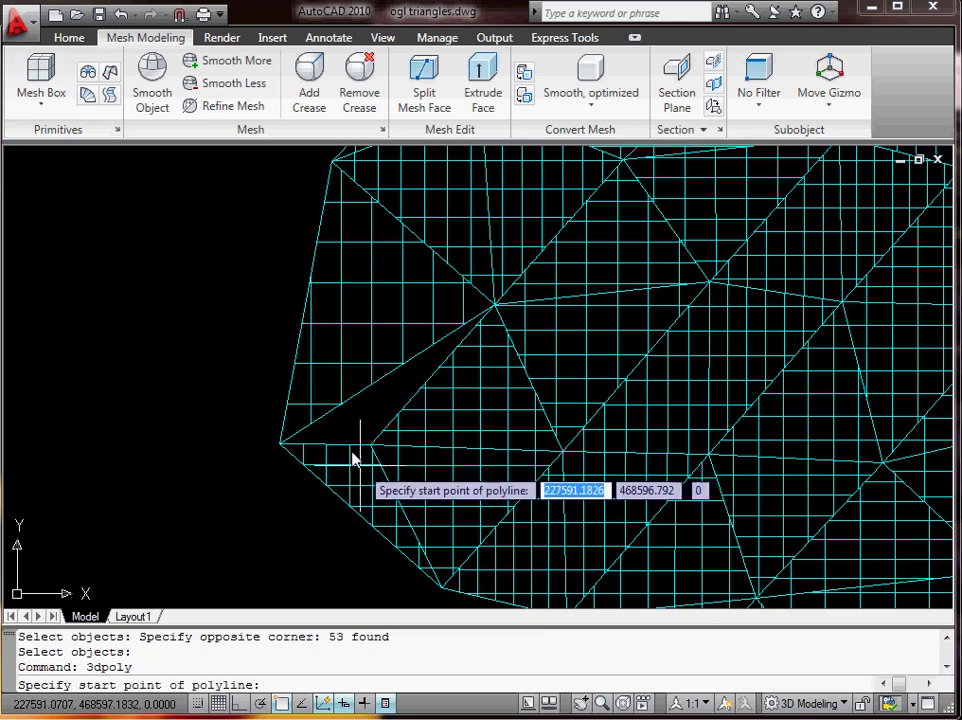
pyautogui.click(318, 419)
pyautogui.click(436, 363)
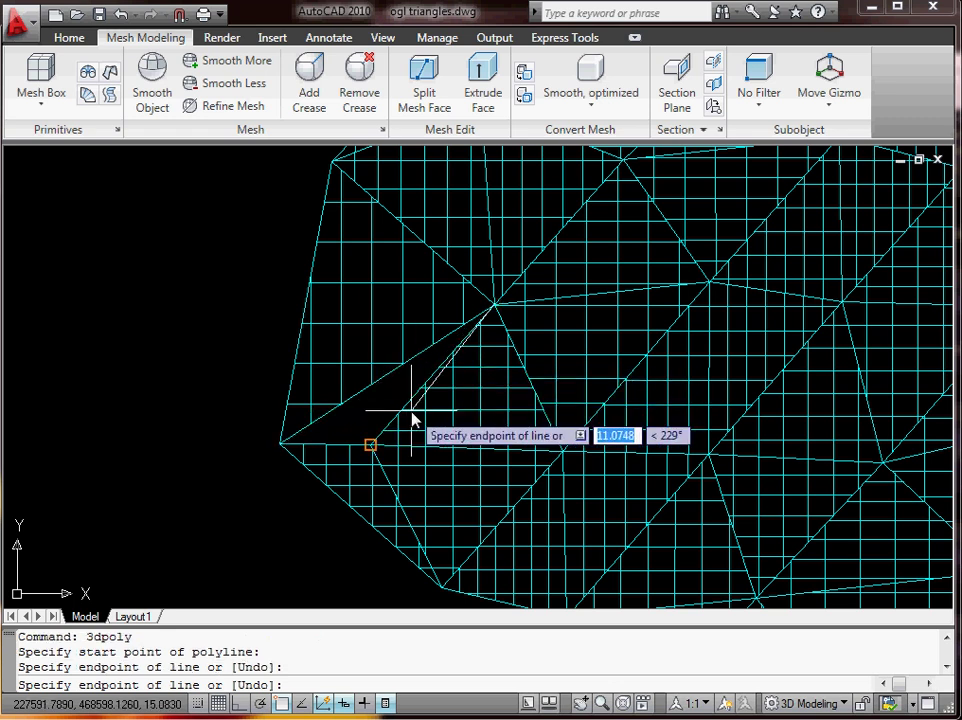
pyautogui.click(397, 420)
pyautogui.write('c')
pyautogui.press('Return')
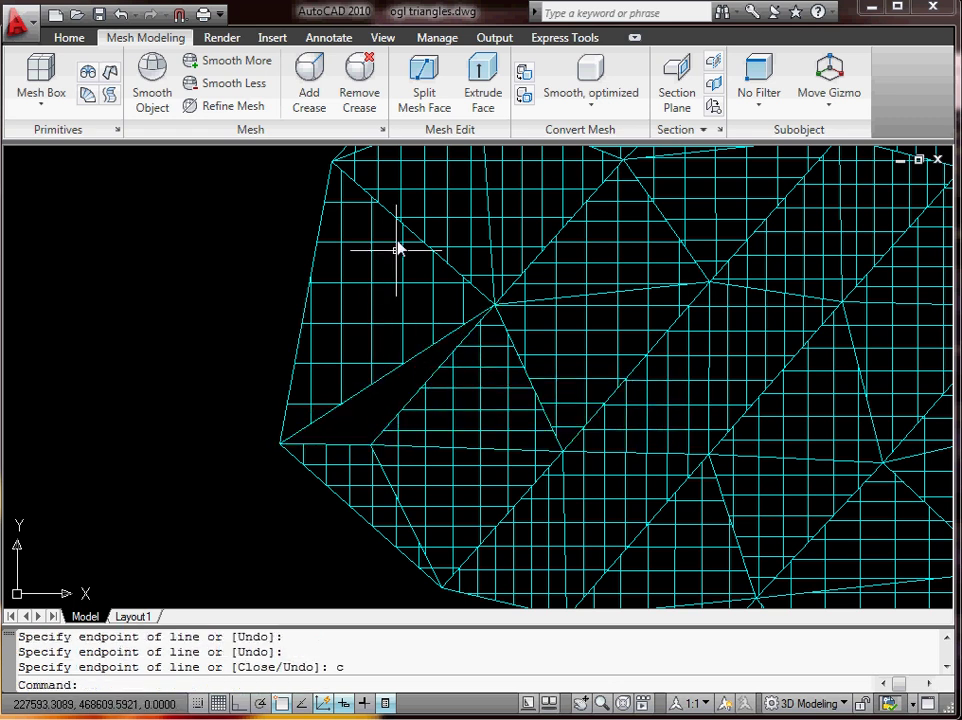
# - Convert the new triangular 3D polyline to a surface, filling the gap in the cyan network
pyautogui.click(524, 95)
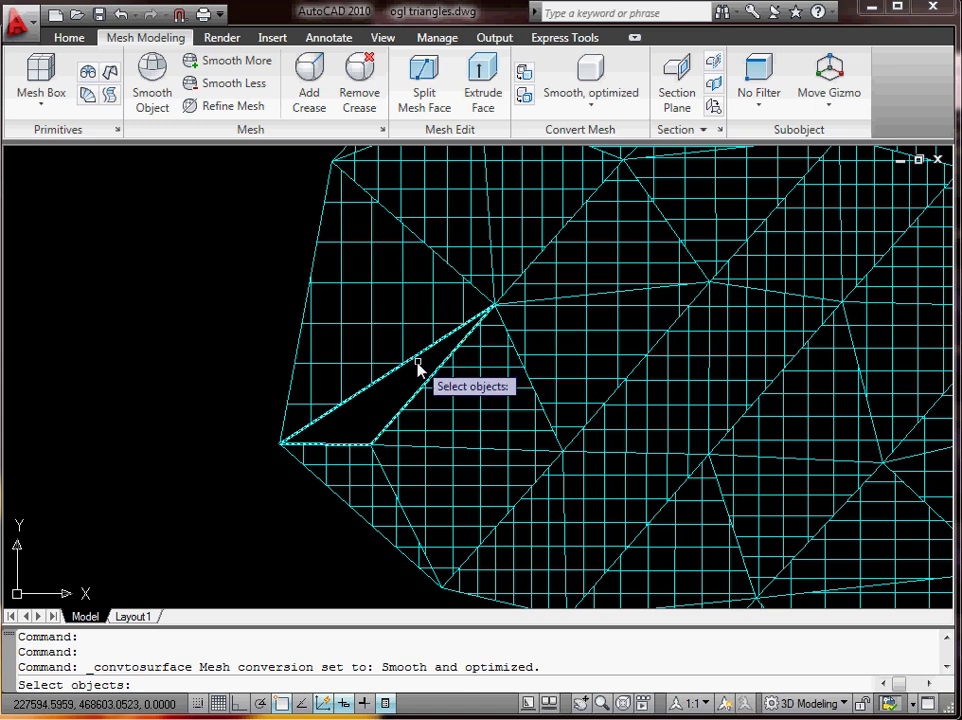
pyautogui.click(414, 366)
pyautogui.press('Return')
pyautogui.scroll(-4, 367, 424)
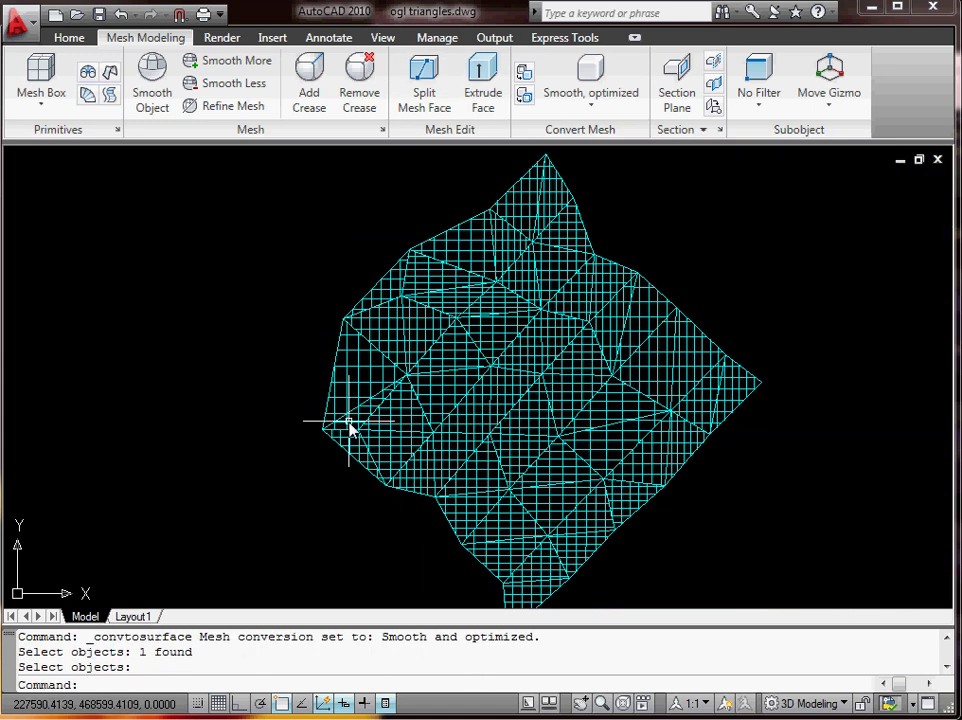
pyautogui.scroll(-2, 575, 457)
pyautogui.scroll(2, 575, 460)
pyautogui.scroll(2, 577, 452)
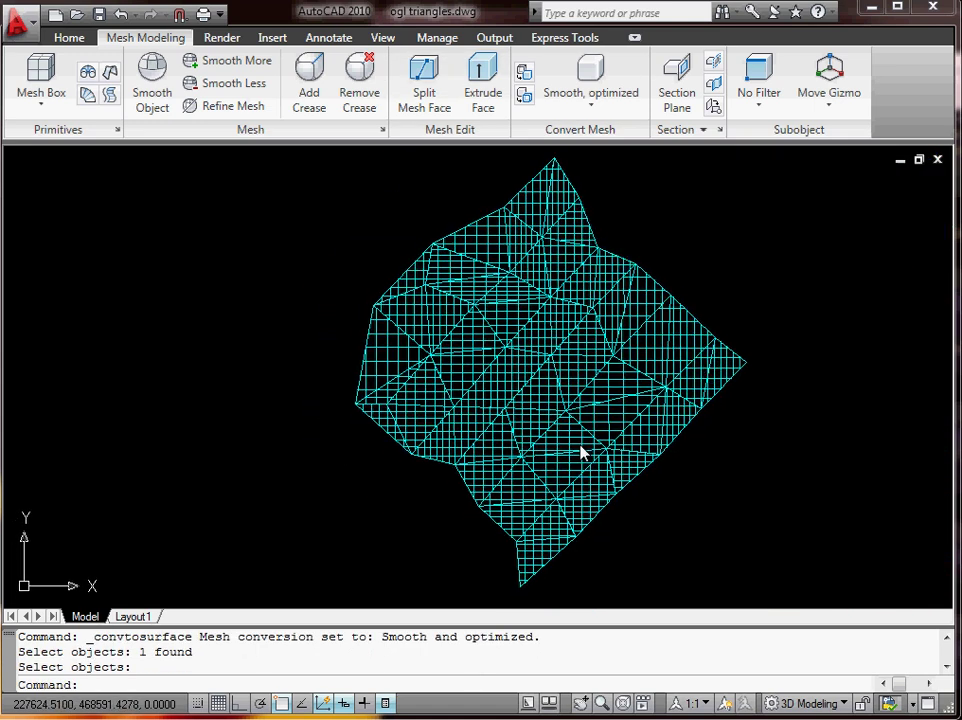
pyautogui.scroll(-2, 447, 468)
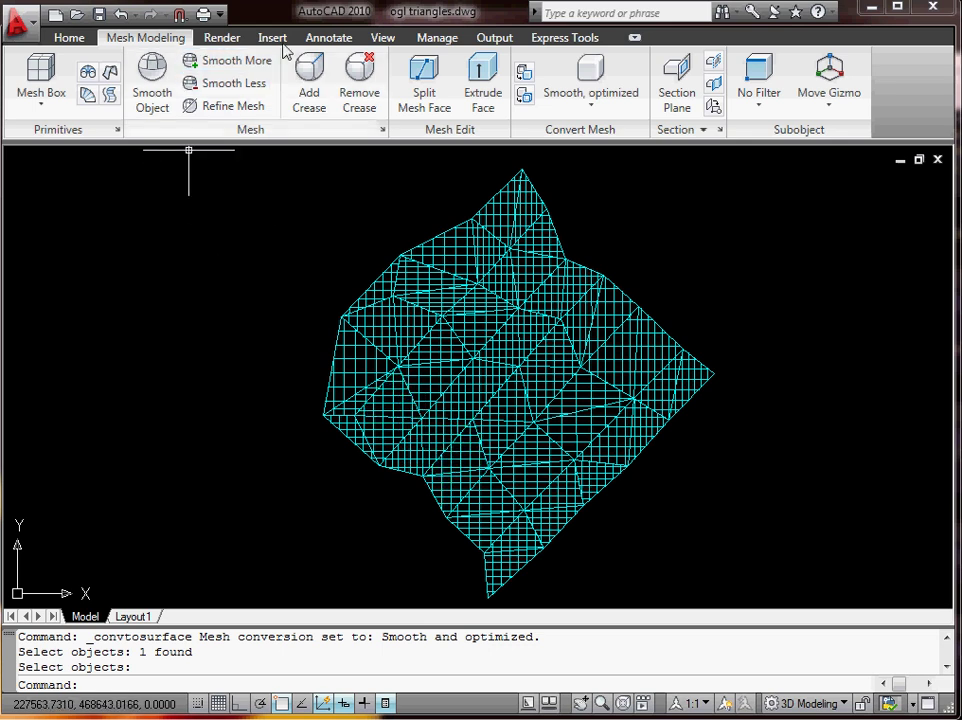
# - Set ogl triangles.dwg to the Left view so the surfaces appear side-on with room around them
pyautogui.click(381, 37)
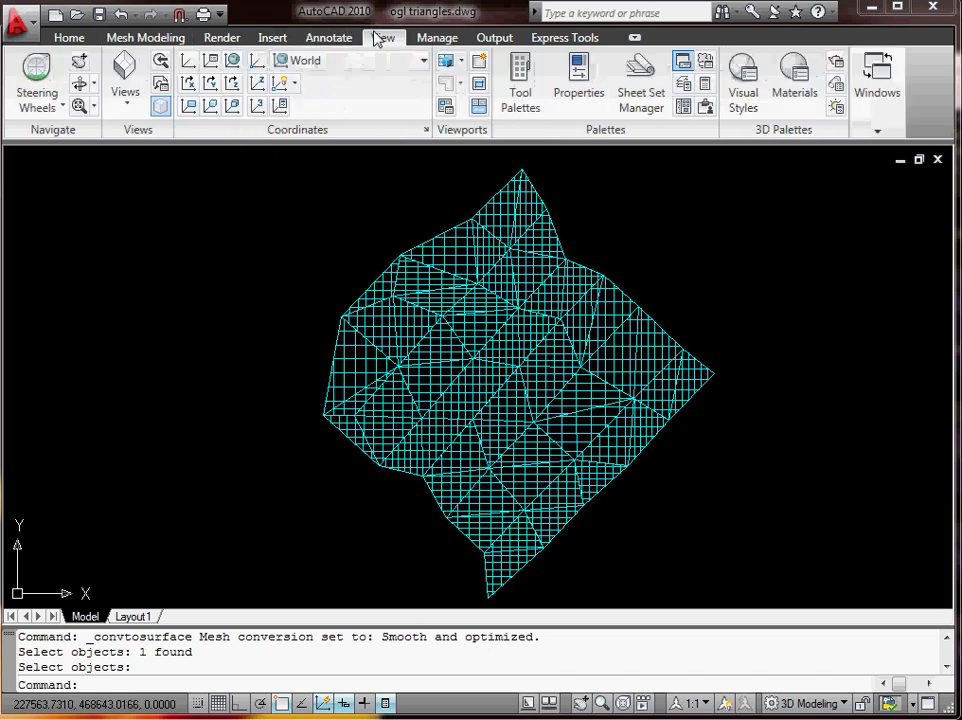
pyautogui.click(127, 98)
pyautogui.click(146, 167)
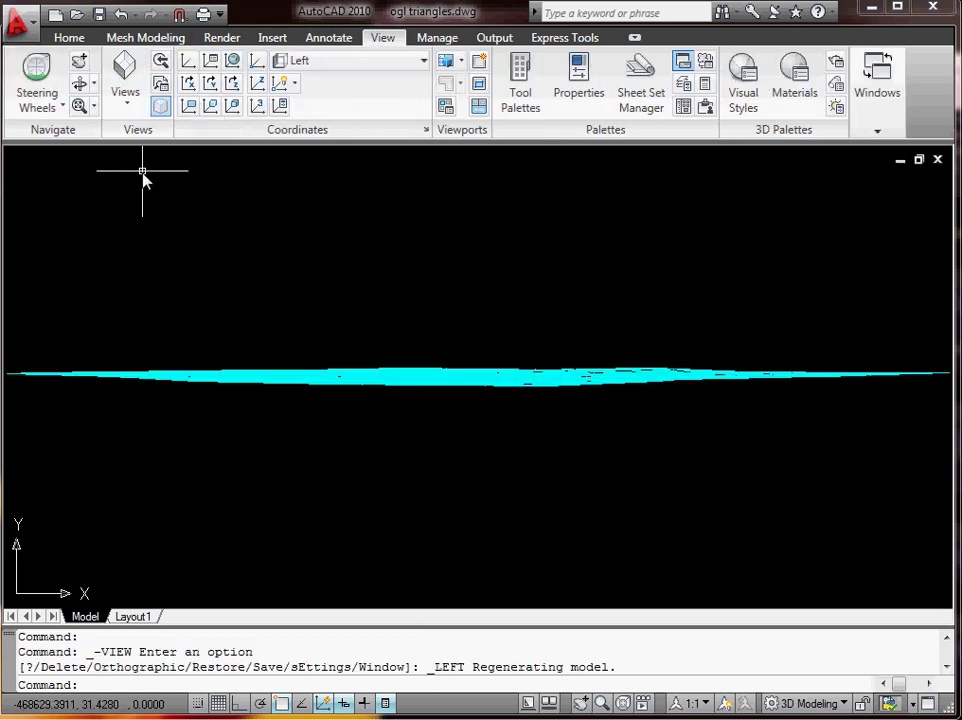
pyautogui.scroll(-3, 258, 270)
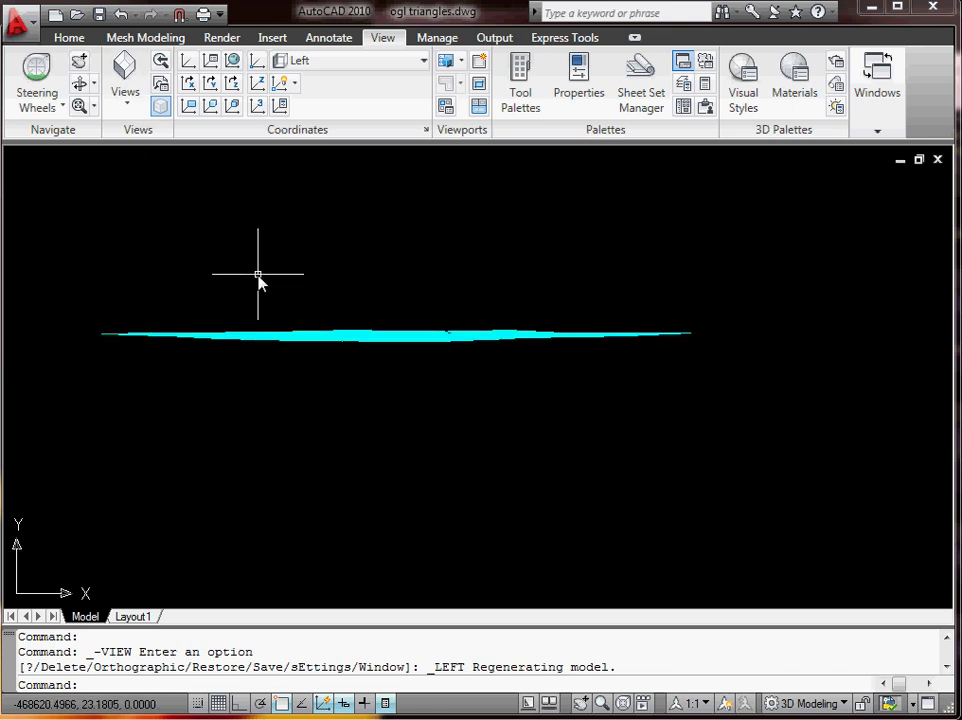
# - Extrude all the cyan surfaces straight down into deep solids, using the Direction option with Ortho on
pyautogui.click(68, 38)
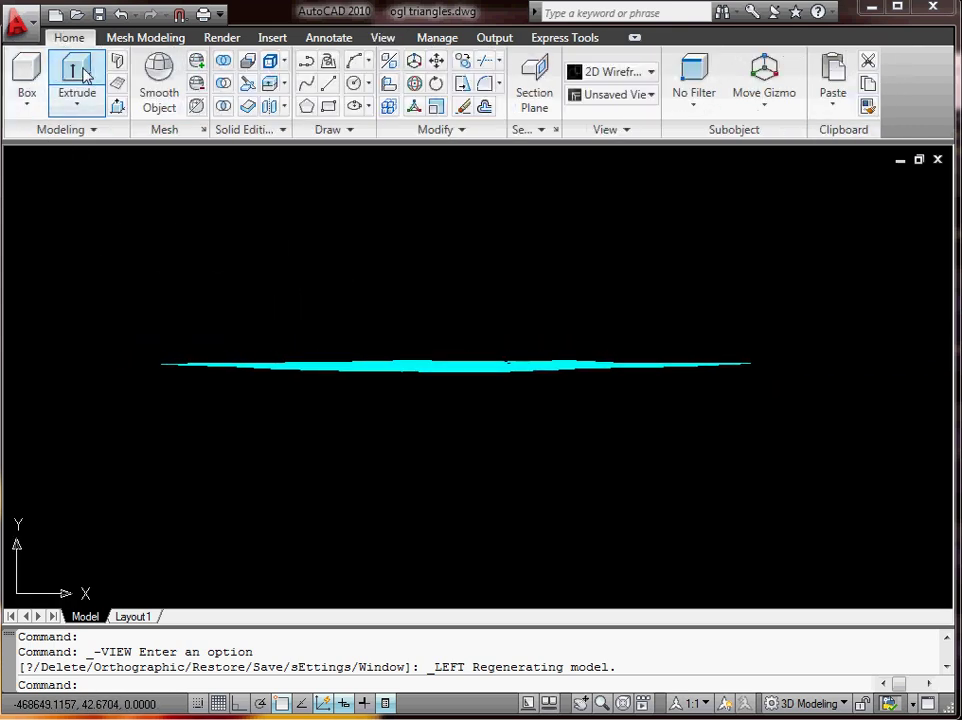
pyautogui.click(84, 76)
pyautogui.click(126, 309)
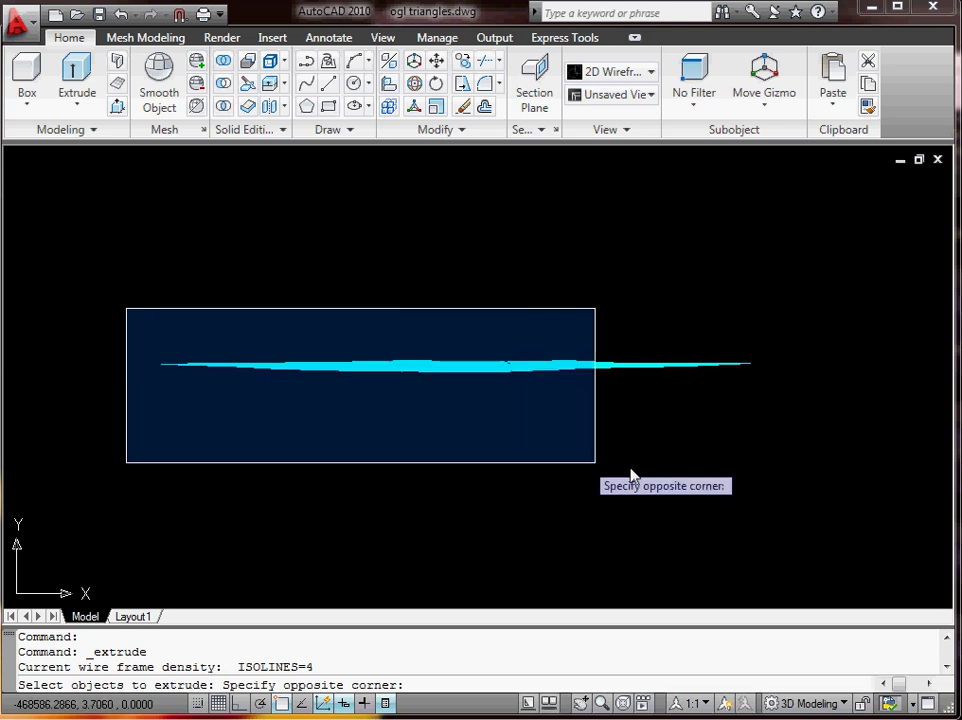
pyautogui.click(806, 450)
pyautogui.press('Return')
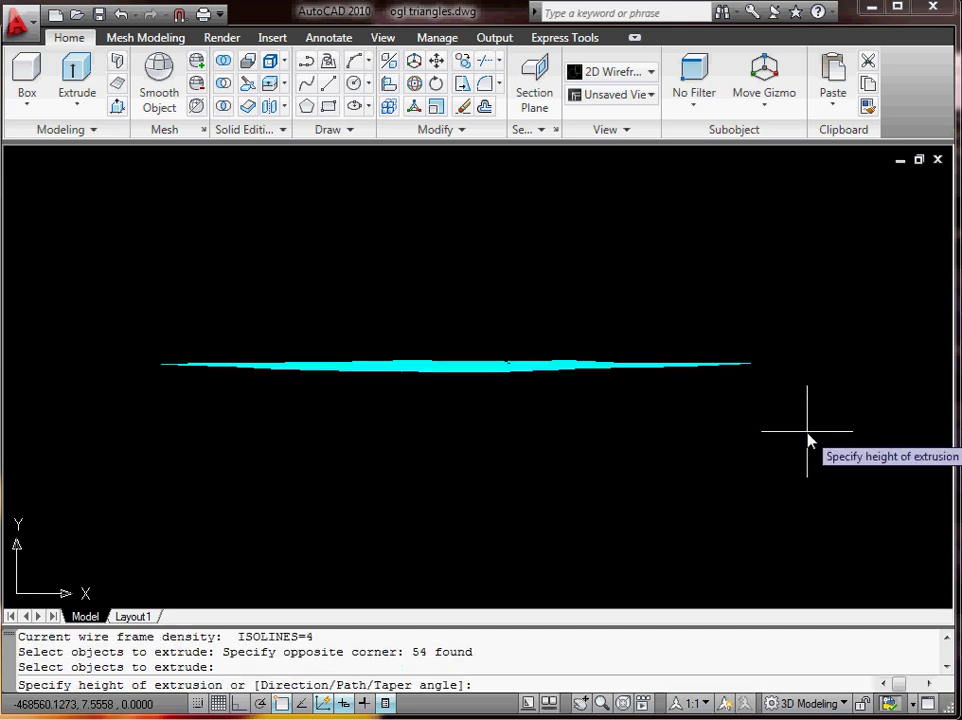
pyautogui.write('d')
pyautogui.press('Return')
pyautogui.press('Return')
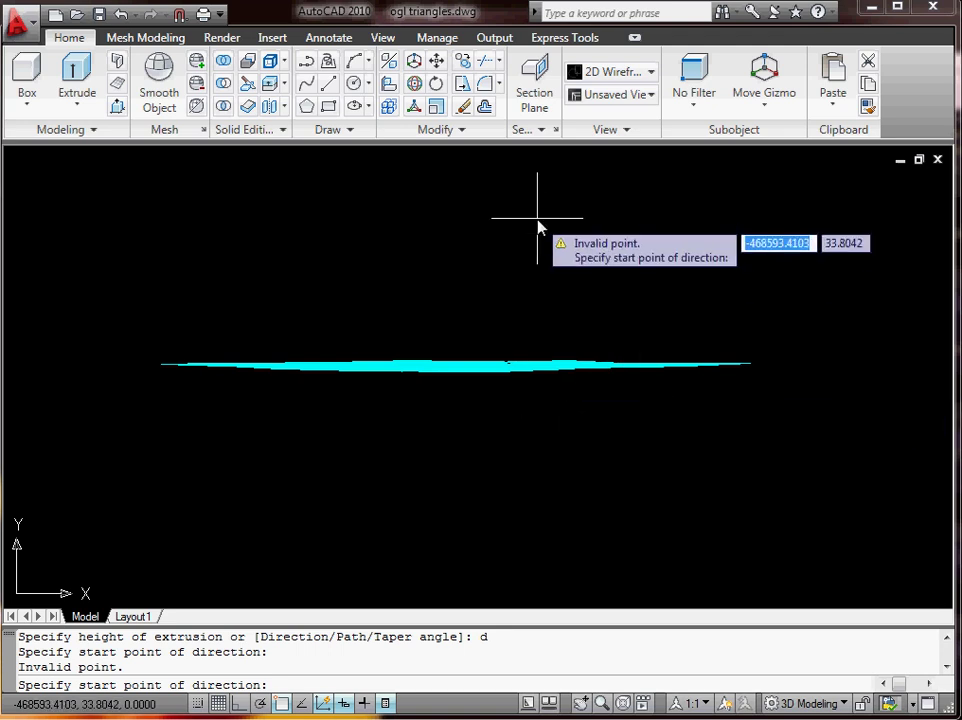
pyautogui.click(836, 366)
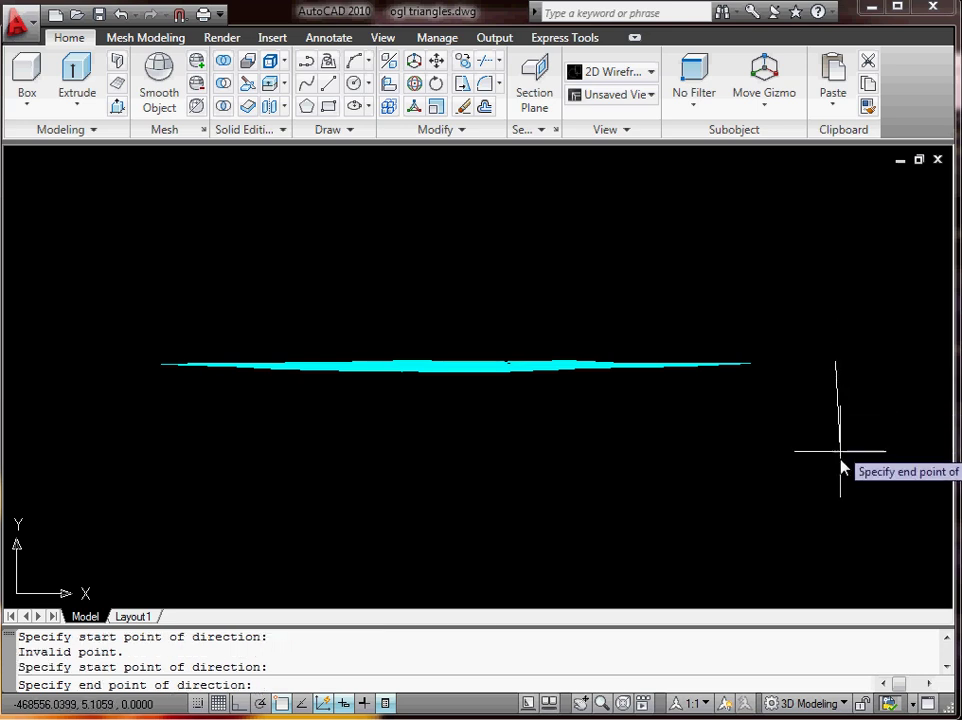
pyautogui.click(240, 704)
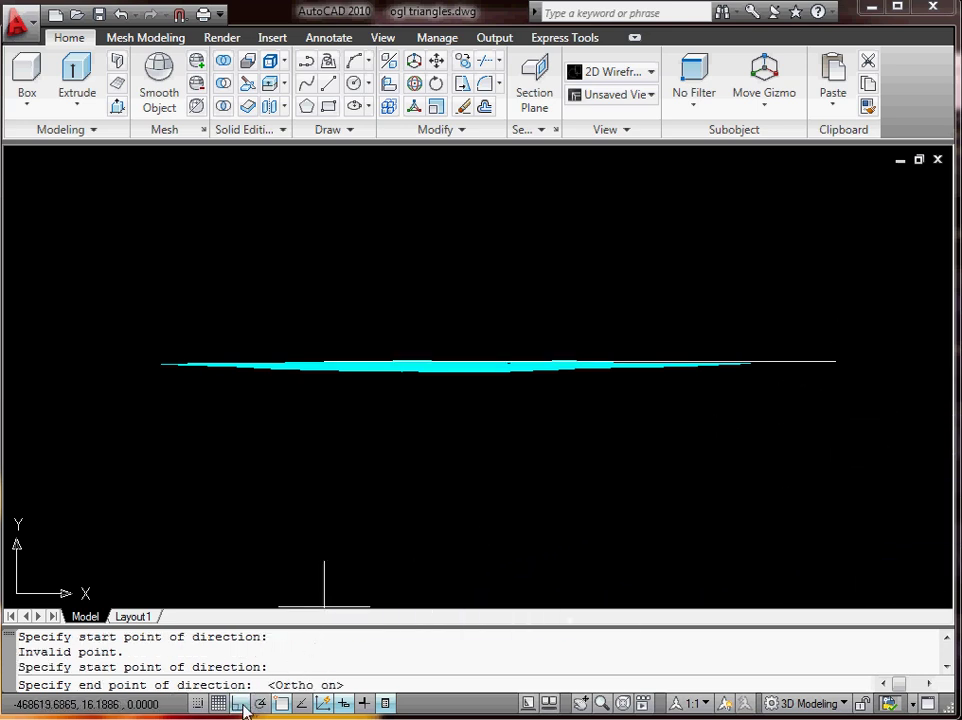
pyautogui.click(826, 563)
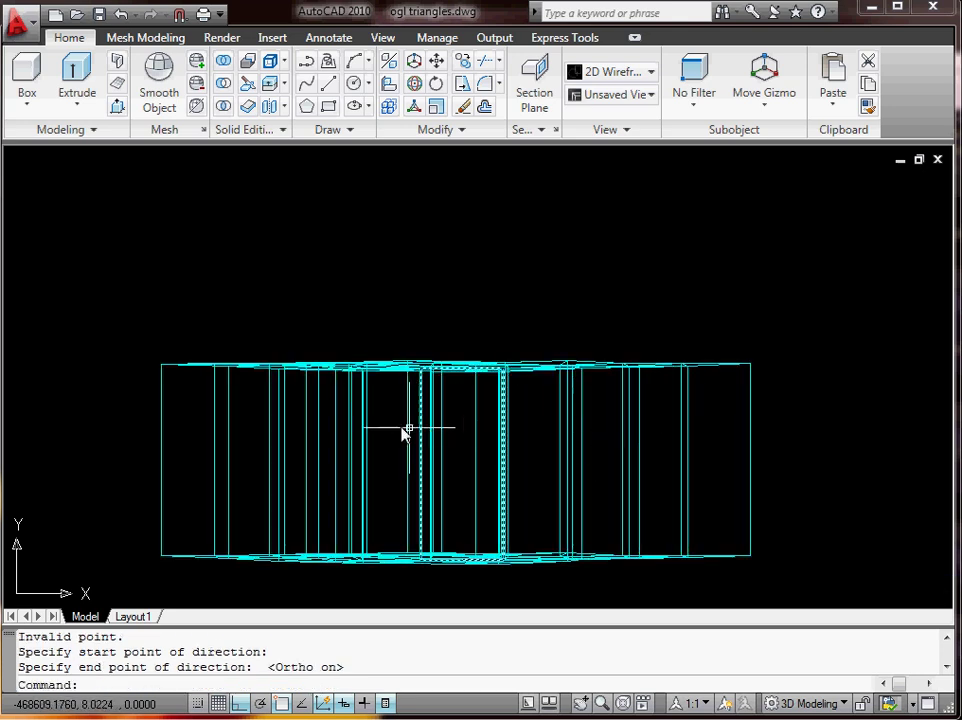
# - Union all the extruded cyan solids into one solid
pyautogui.click(223, 63)
pyautogui.click(801, 410)
pyautogui.click(86, 327)
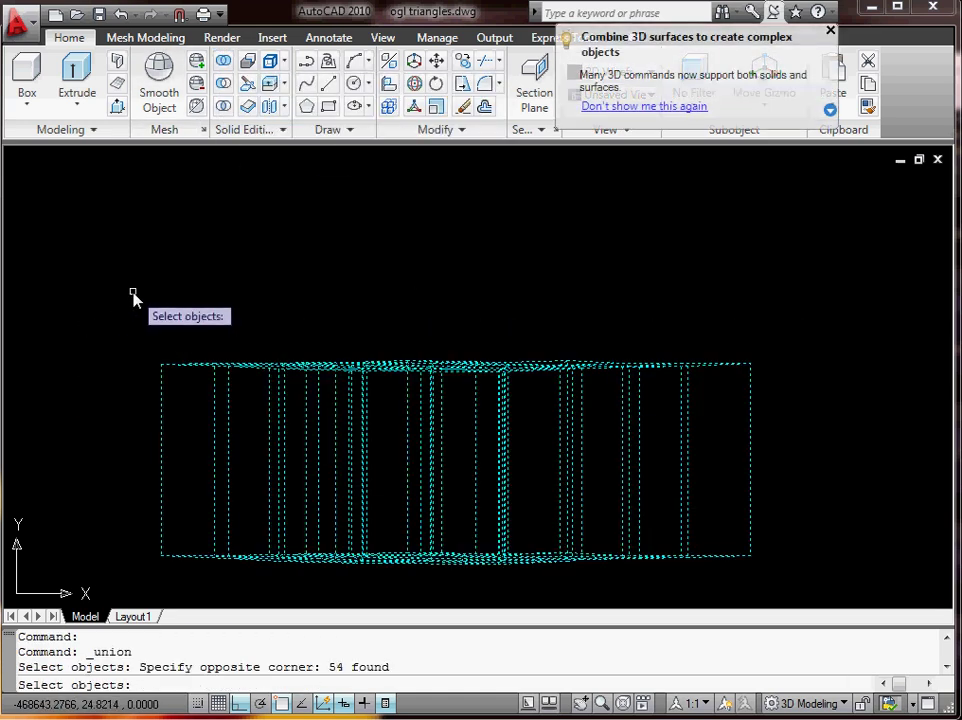
pyautogui.press('Return')
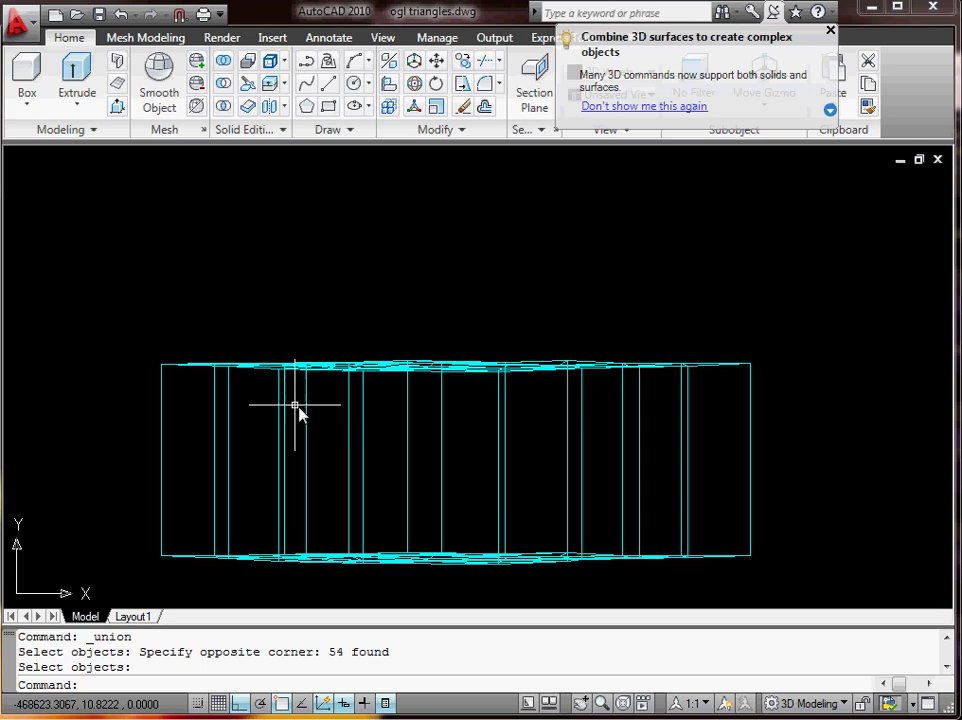
pyautogui.moveTo(431, 404); pyautogui.dragTo(420, 336, button='middle')
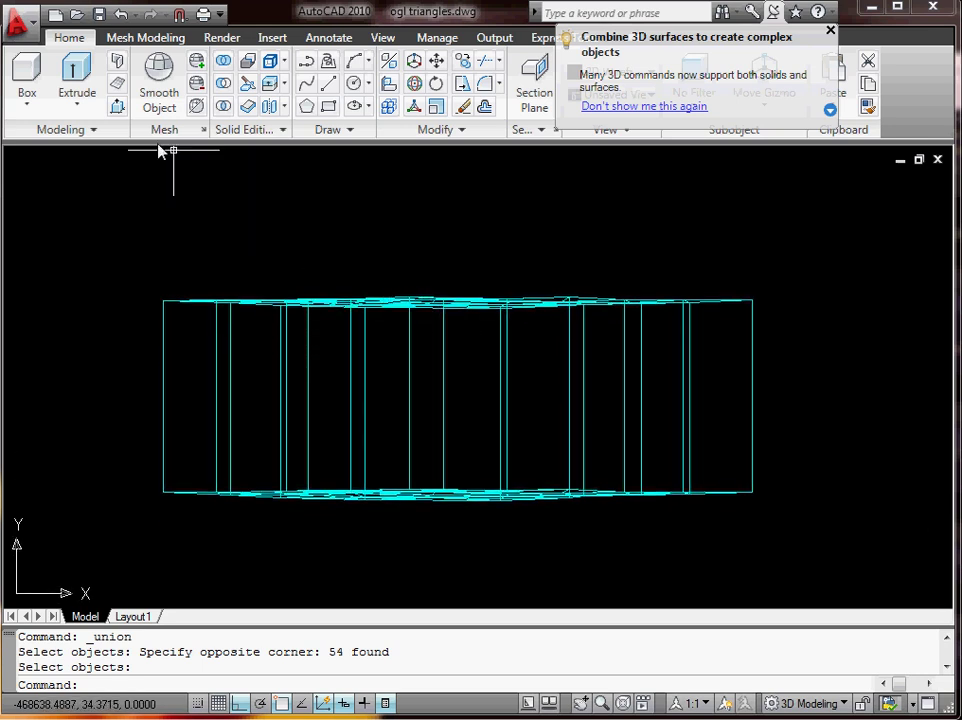
# - Set ogl triangles.dwg to the Top view, switch to excavation triangles.dwg and set it to the Top view too
pyautogui.click(384, 38)
pyautogui.click(124, 95)
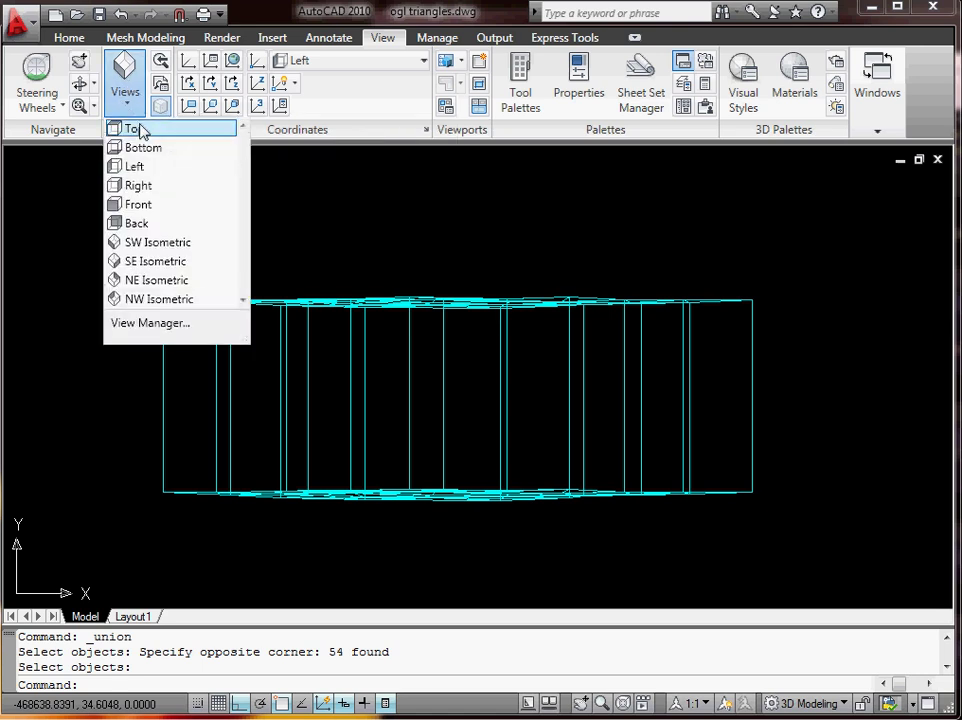
pyautogui.click(141, 130)
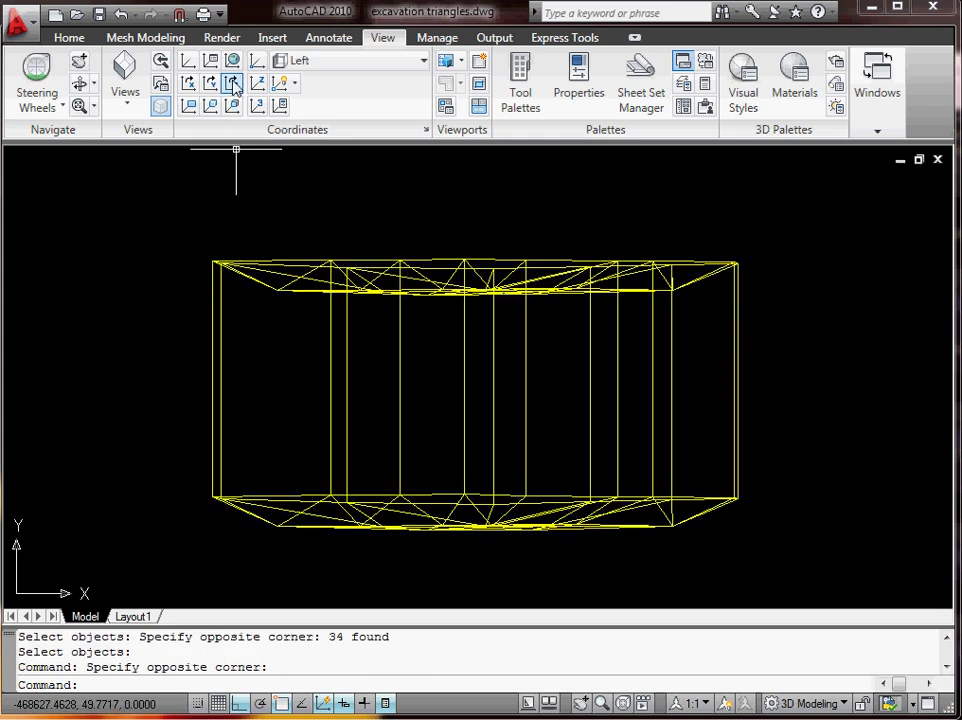
pyautogui.click(126, 100)
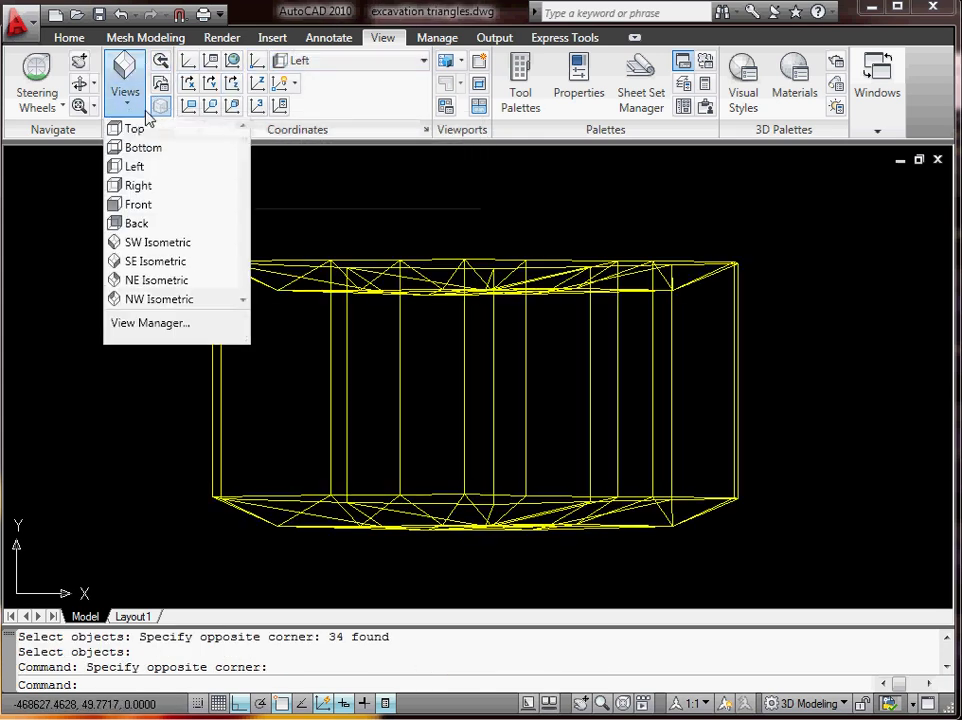
pyautogui.click(150, 129)
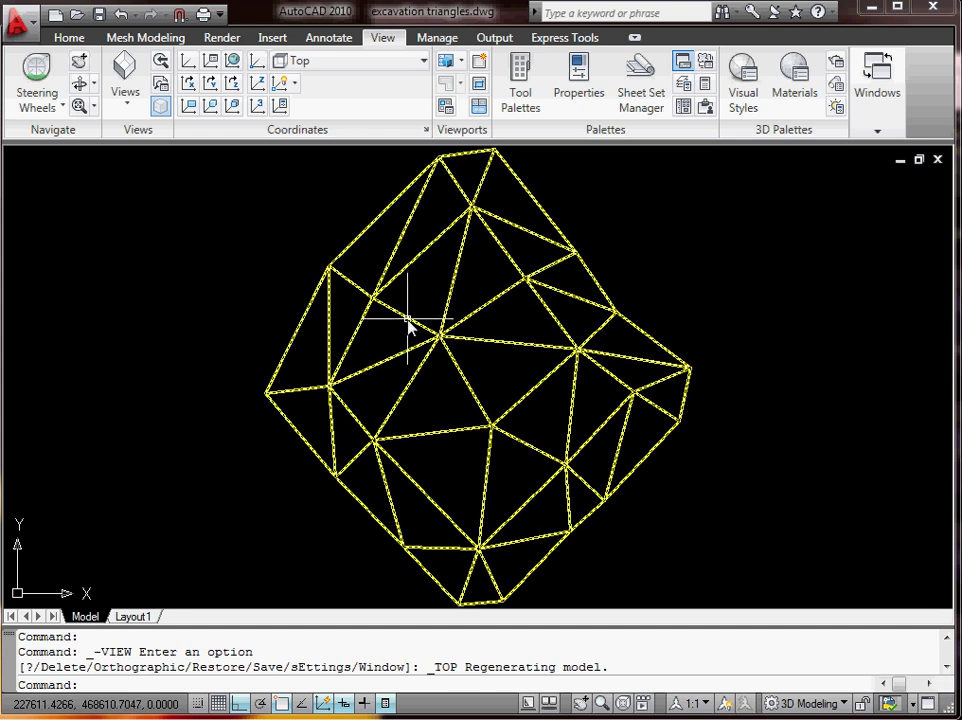
pyautogui.scroll(-2, 500, 328)
pyautogui.moveTo(523, 333); pyautogui.dragTo(485, 343, button='middle')
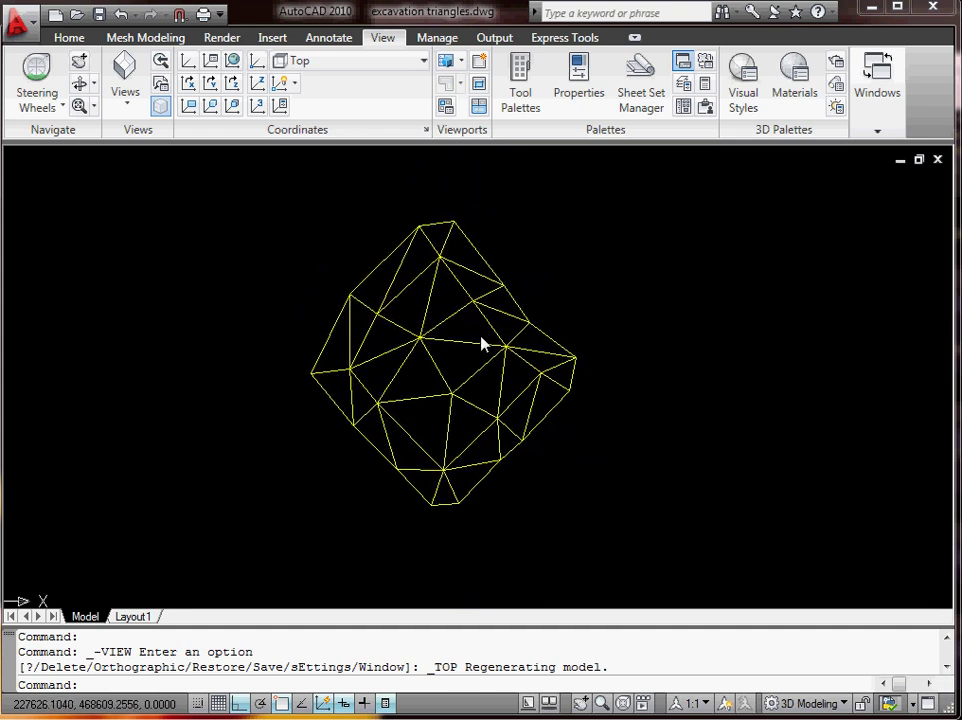
# - Try to insert ogl triangles.dwg from the Acad demo folder, exploded at 0,0,0 with scale 1, and undo the insertion
pyautogui.click(69, 38)
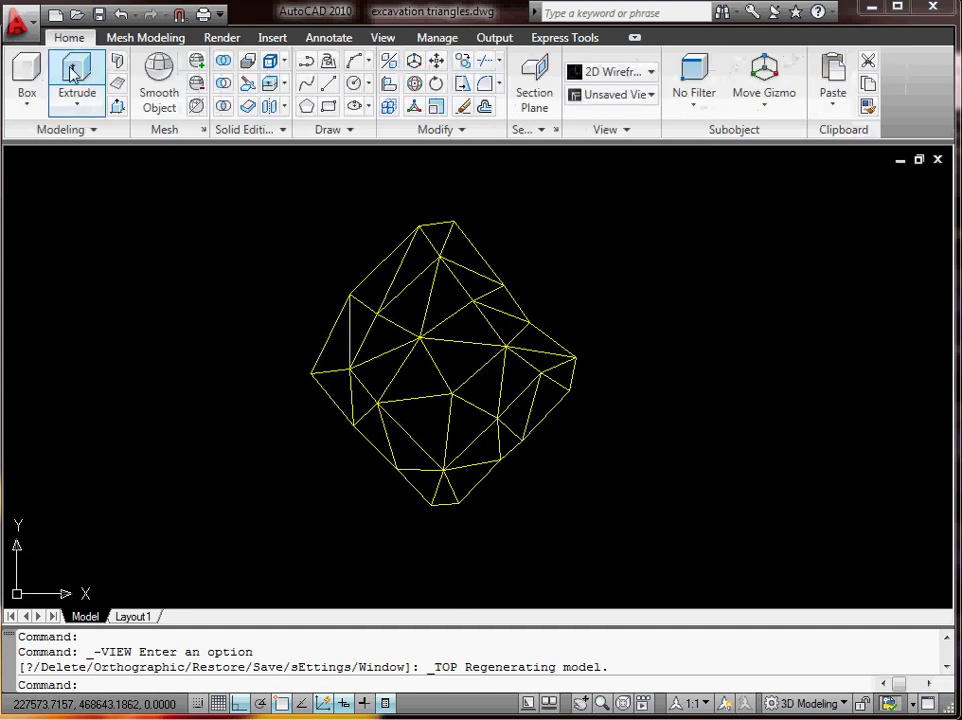
pyautogui.click(272, 38)
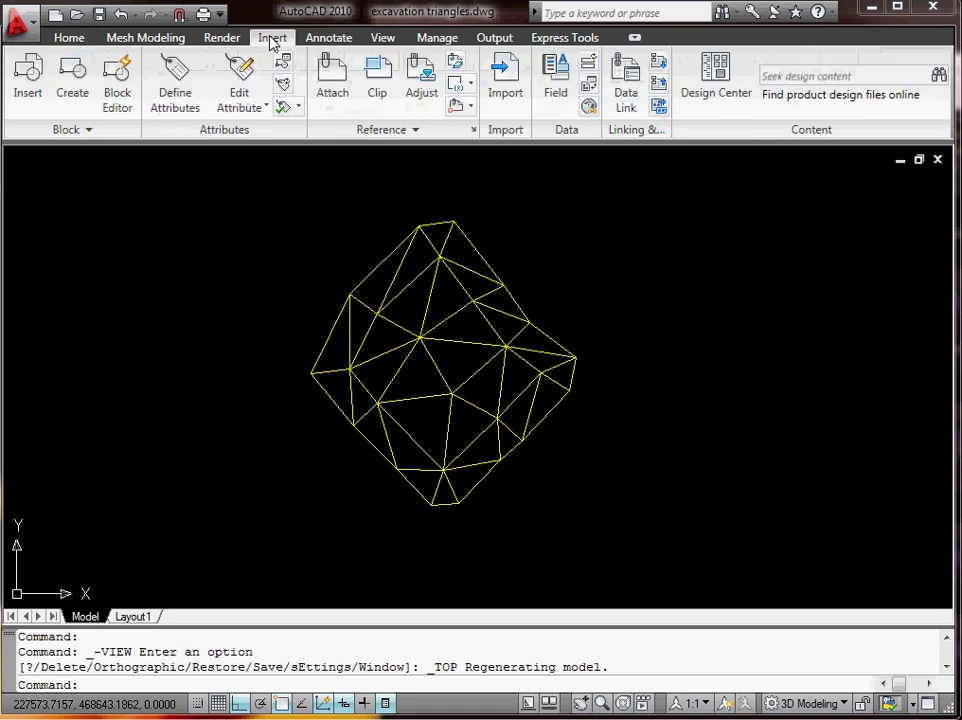
pyautogui.click(30, 80)
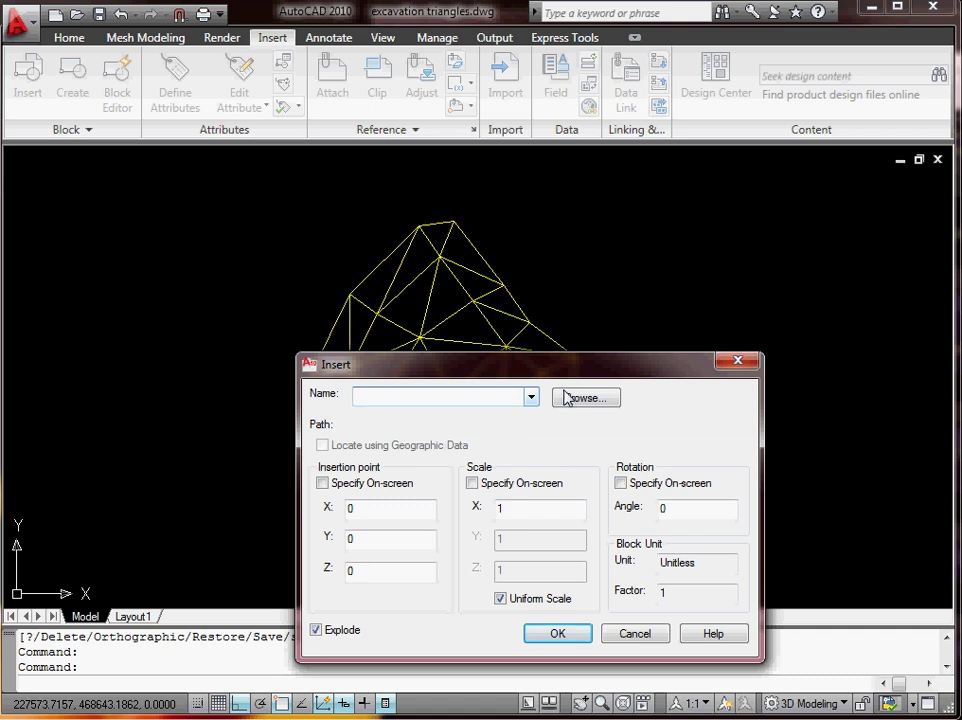
pyautogui.click(567, 398)
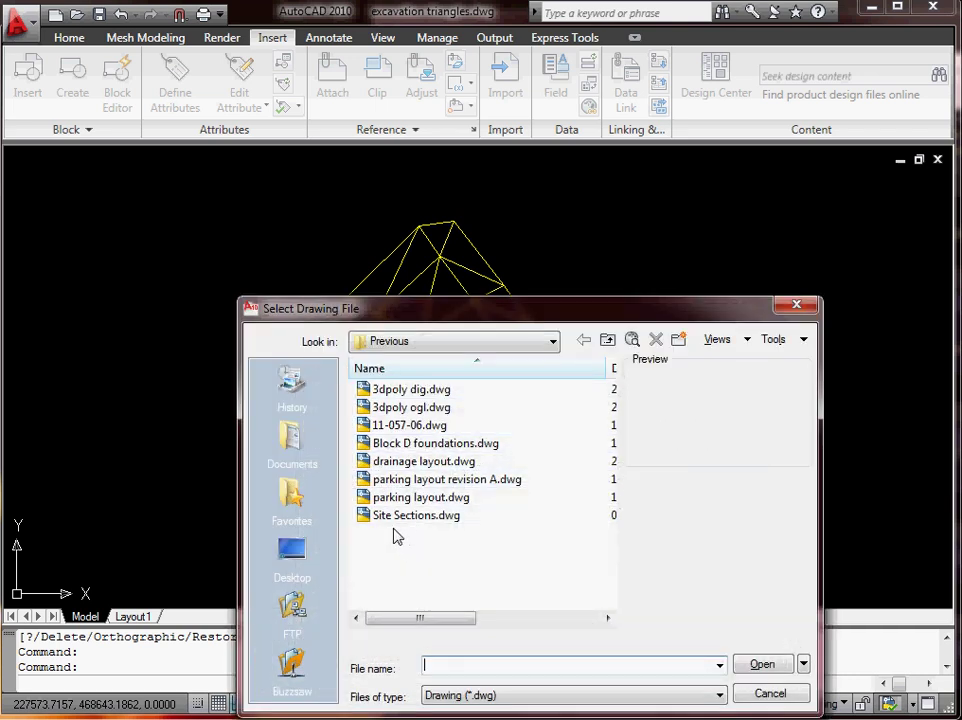
pyautogui.click(607, 340)
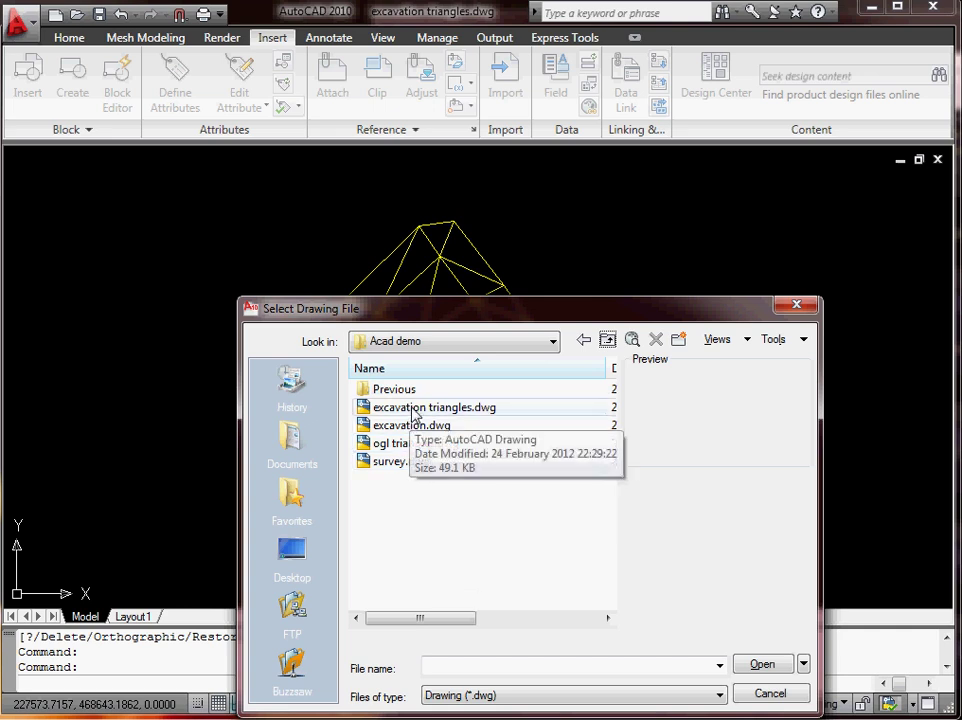
pyautogui.click(397, 447)
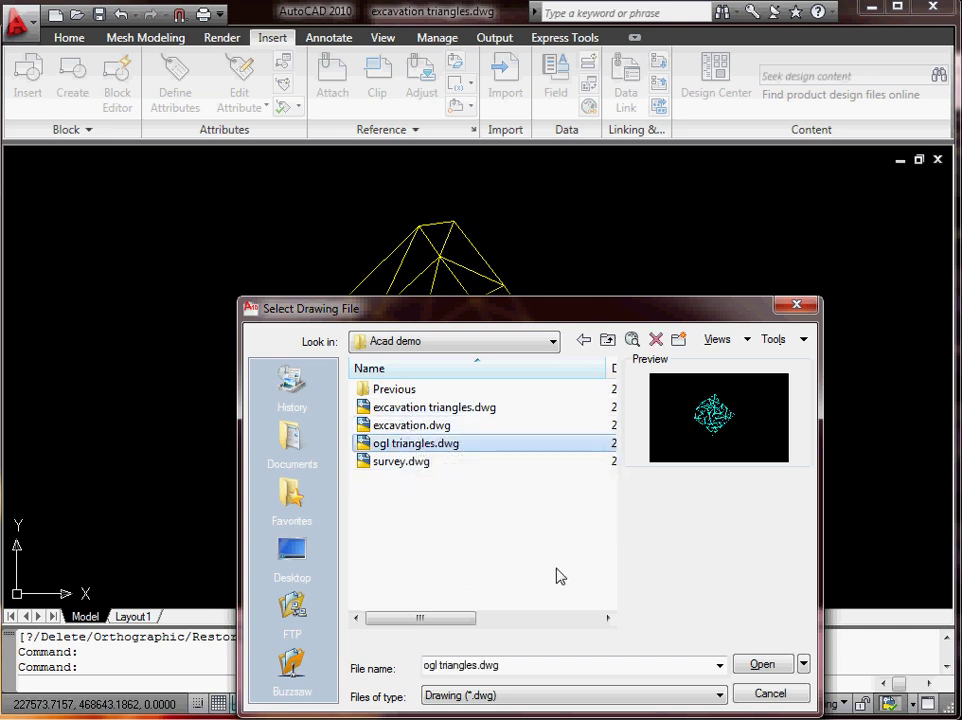
pyautogui.click(758, 664)
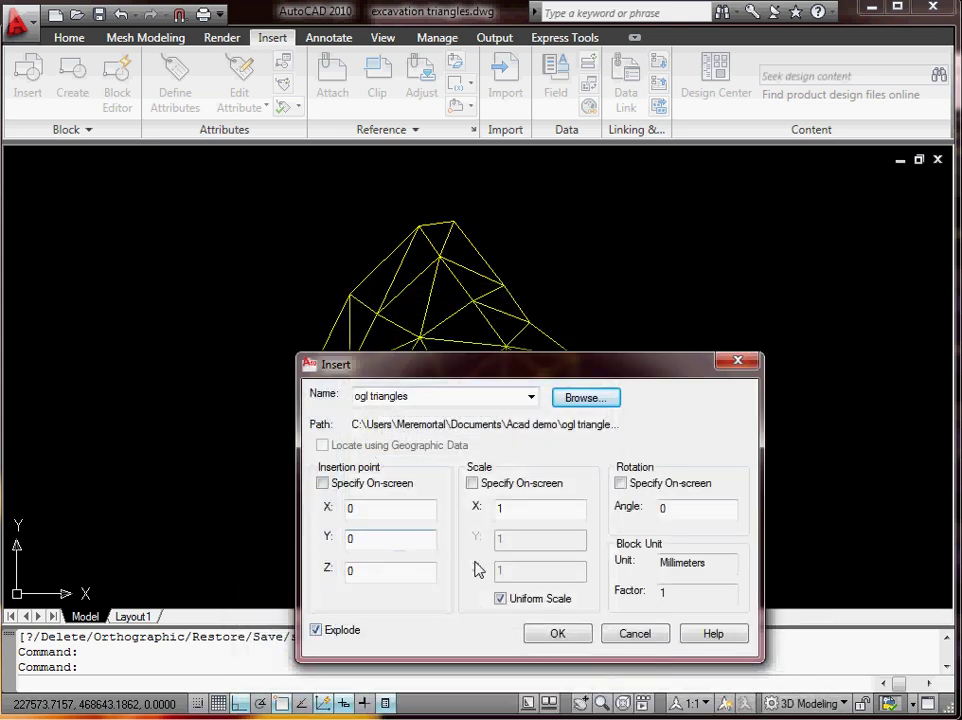
pyautogui.click(555, 636)
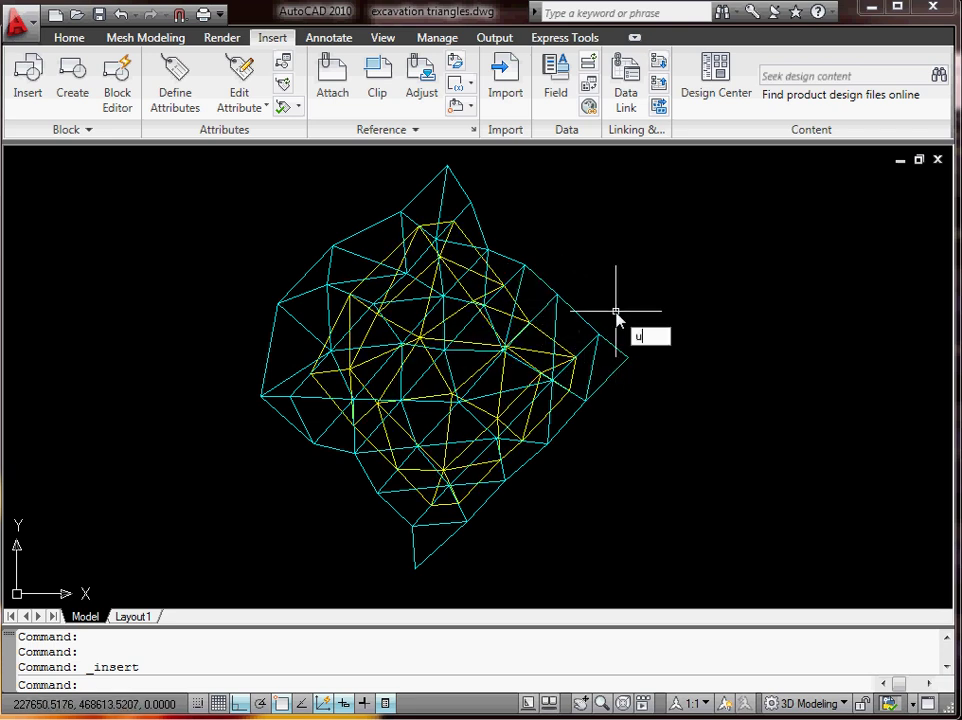
pyautogui.press('Return')
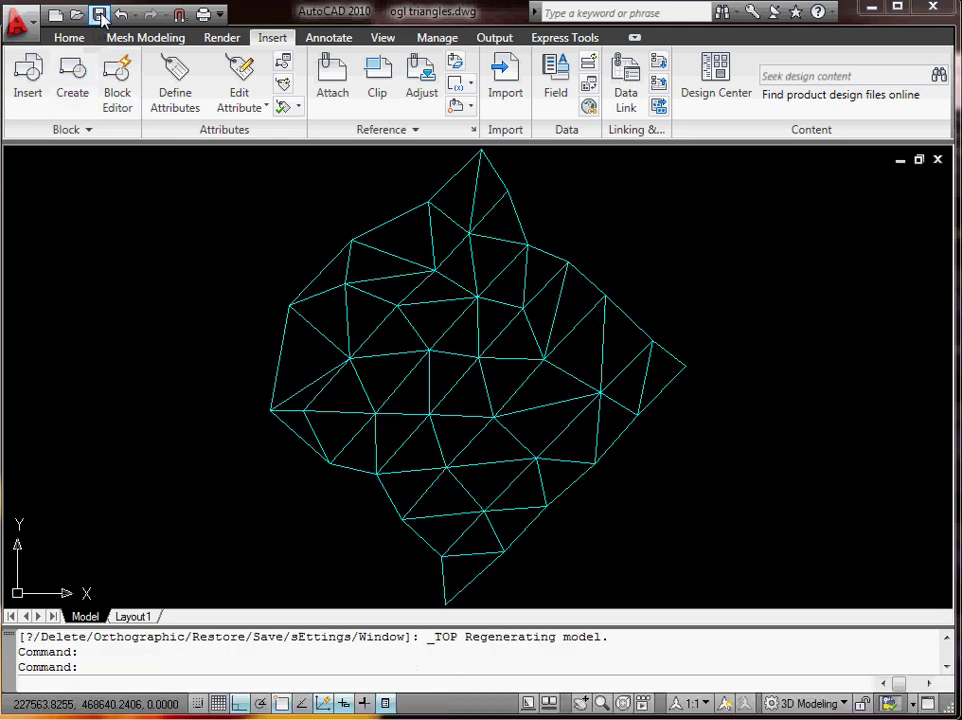
# - Save ogl triangles.dwg and insert it into excavation triangles.dwg, exploded, at 0,0,0 with uniform scale 1 and rotation 0
pyautogui.click(100, 15)
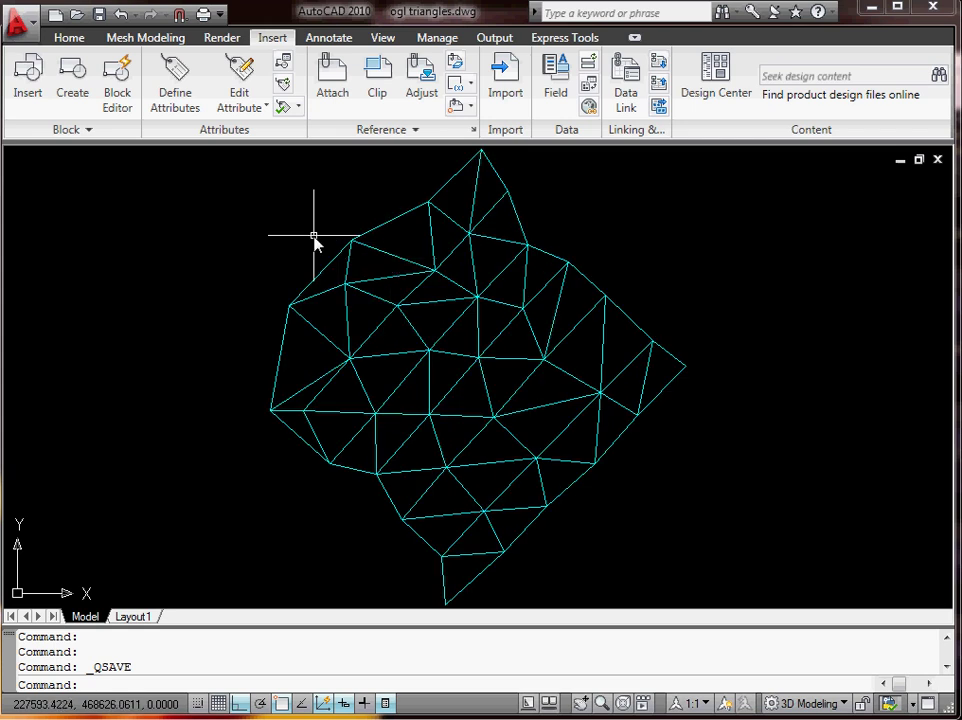
pyautogui.hotkey('ctrl', 'Tab')
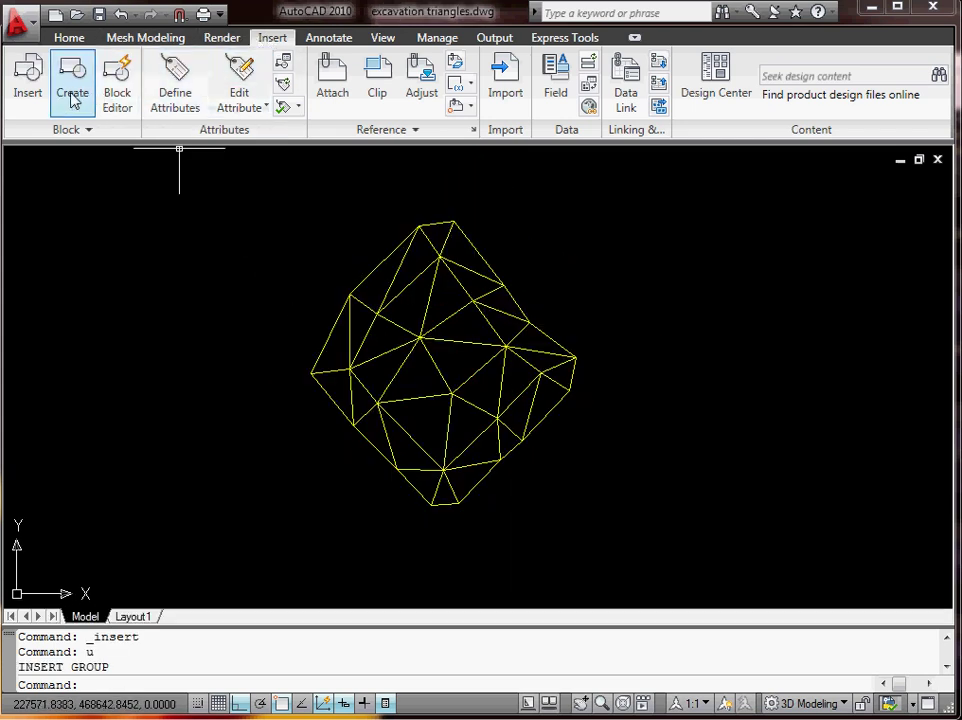
pyautogui.click(28, 75)
pyautogui.click(580, 396)
pyautogui.doubleClick(385, 443)
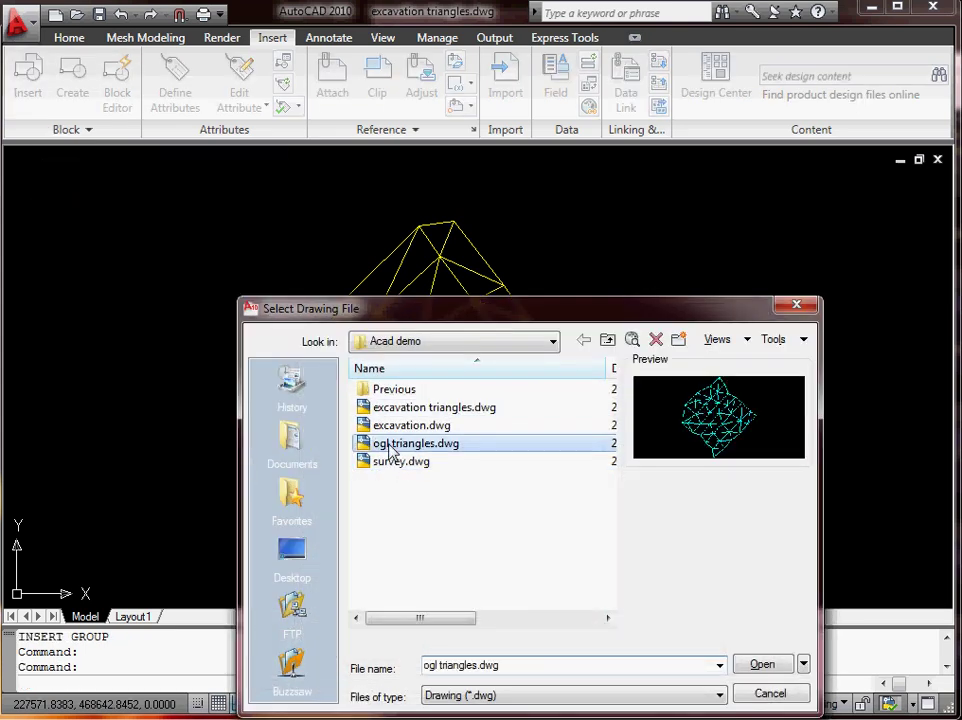
pyautogui.click(318, 630)
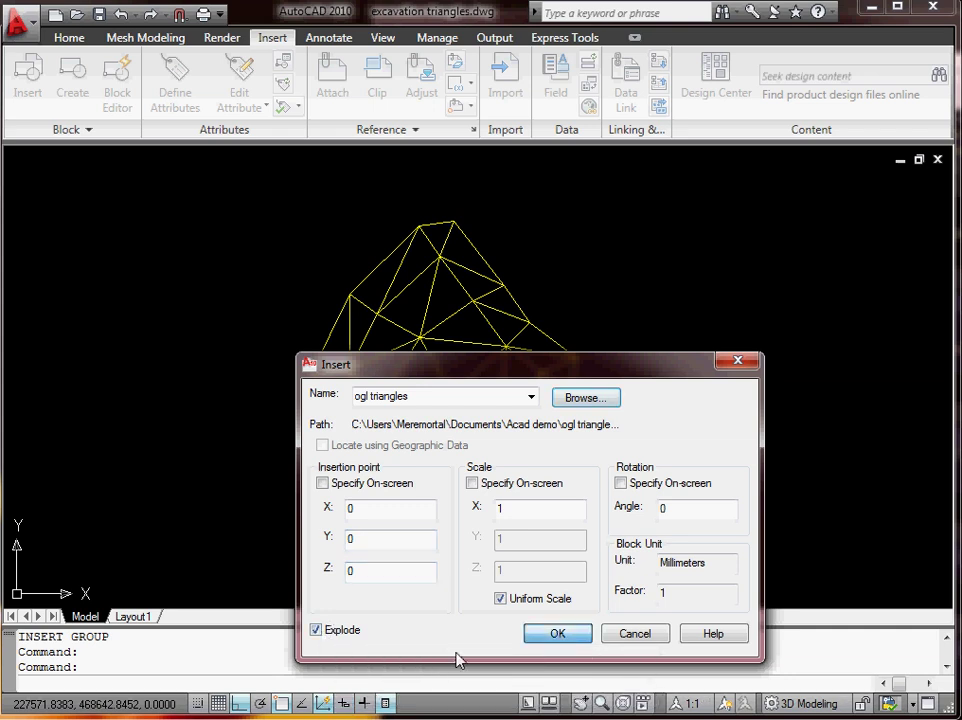
pyautogui.press('Return')
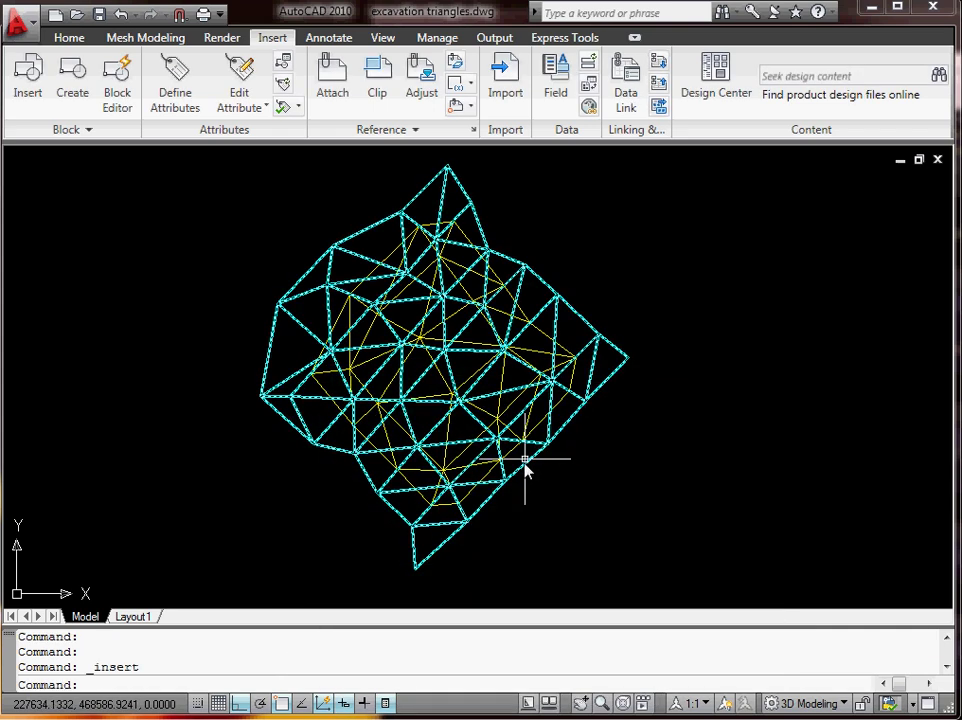
pyautogui.press('Escape')
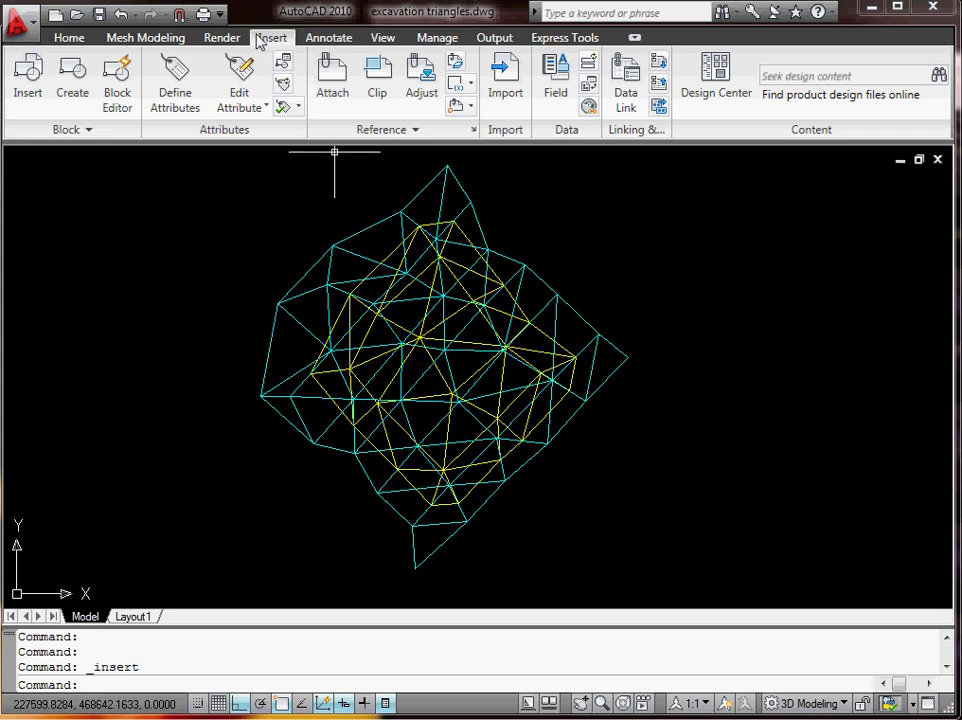
# - Set excavation triangles.dwg to the Left view so the yellow and cyan solids appear side-on
pyautogui.click(381, 37)
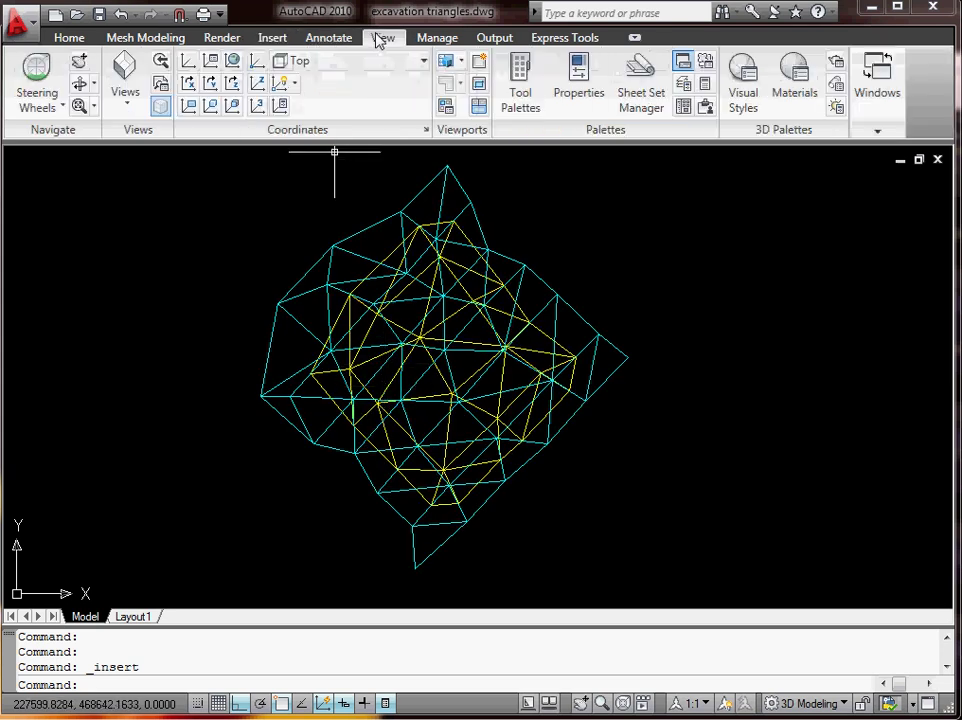
pyautogui.click(122, 108)
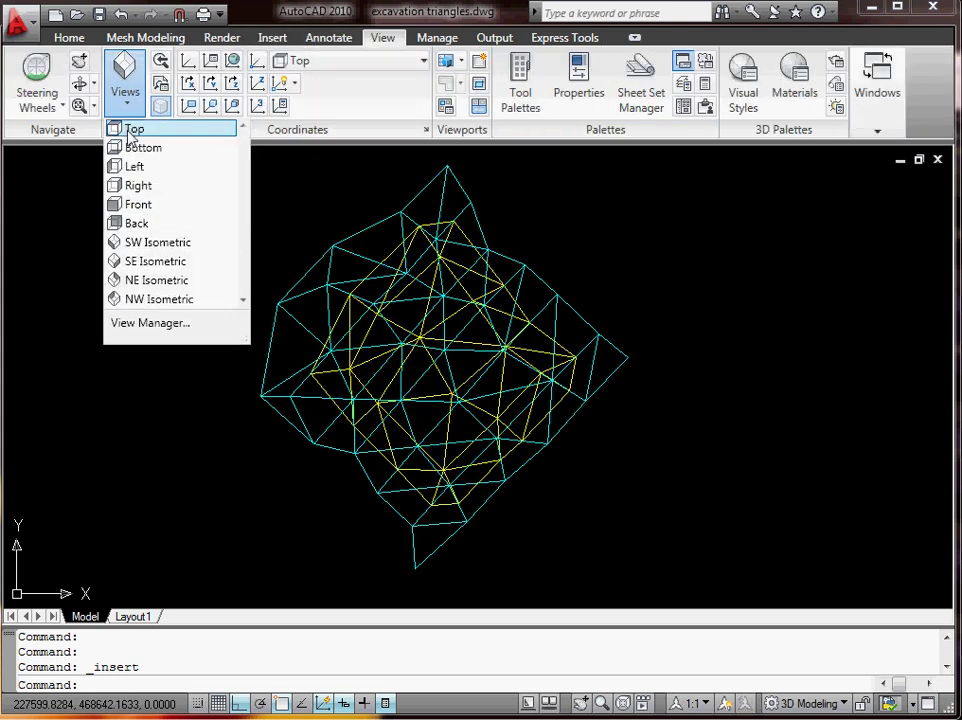
pyautogui.click(168, 167)
pyautogui.scroll(-3, 299, 350)
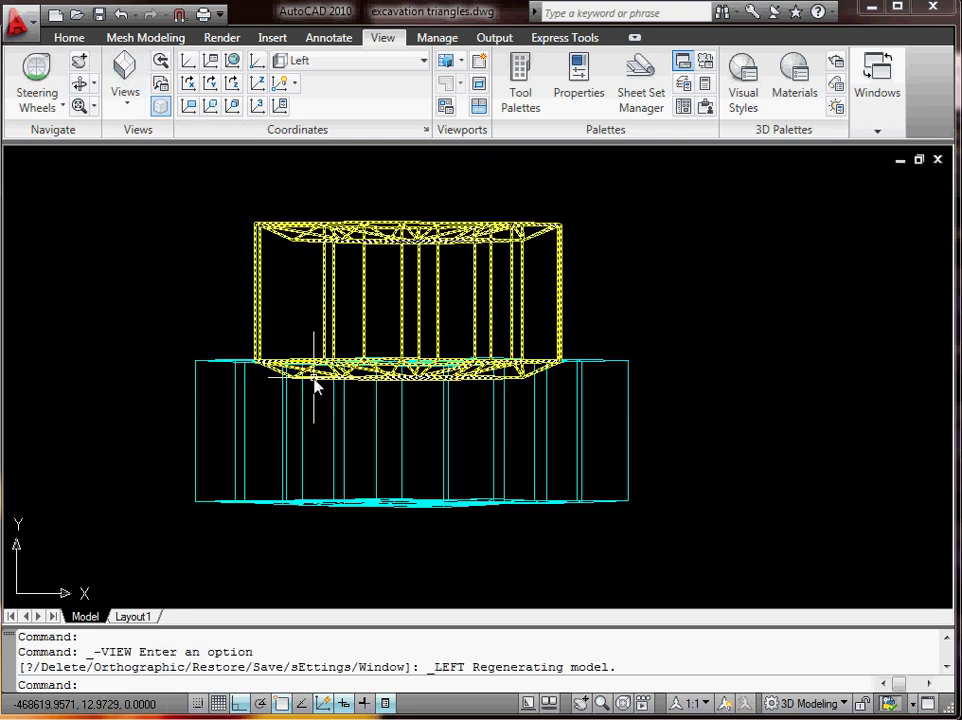
pyautogui.scroll(2, 314, 385)
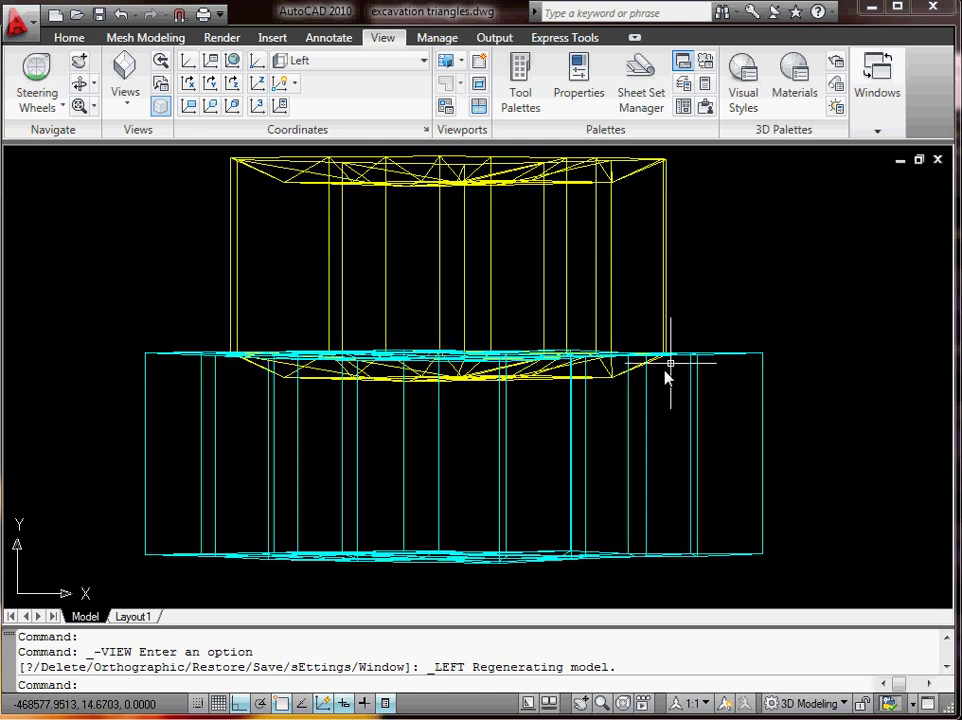
pyautogui.click(70, 38)
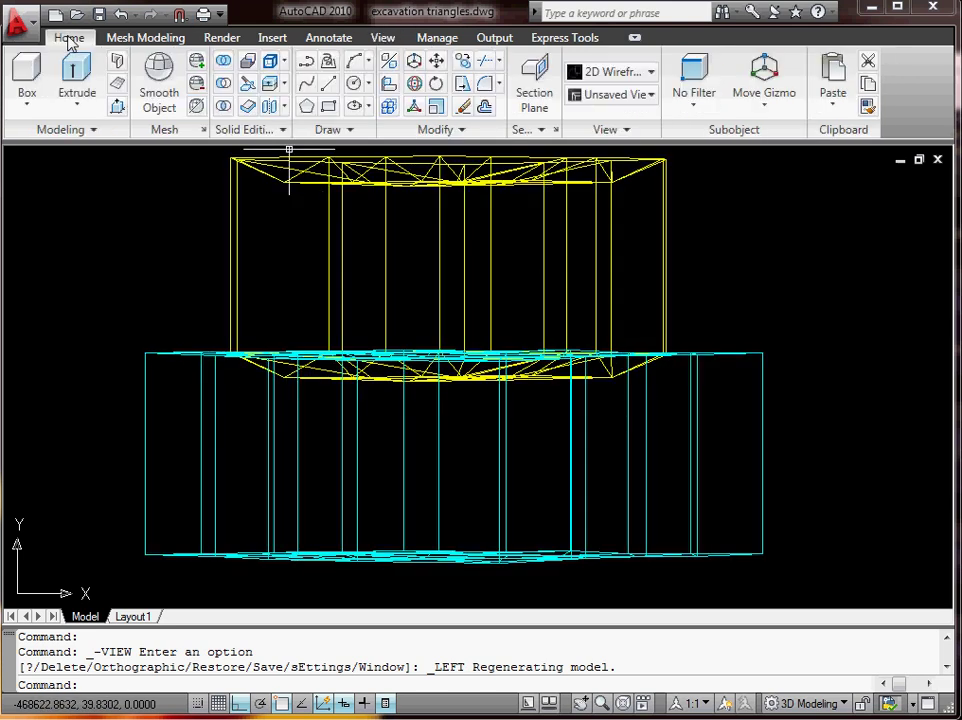
# - Intersect the yellow excavation solid with the cyan ogl solid, keeping only the volume they share
pyautogui.click(223, 108)
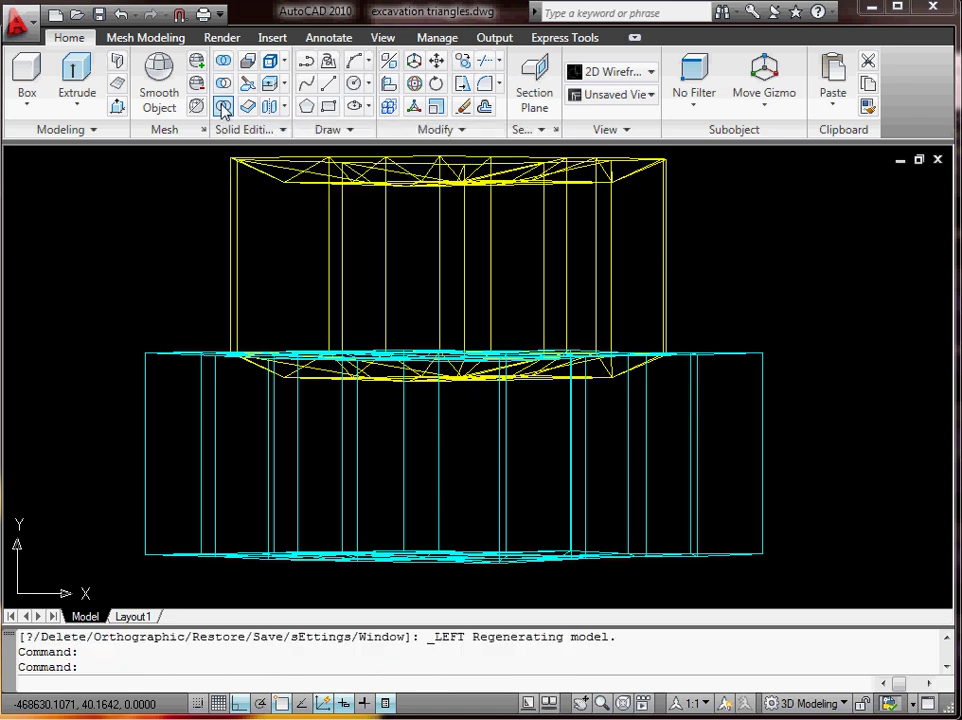
pyautogui.click(235, 306)
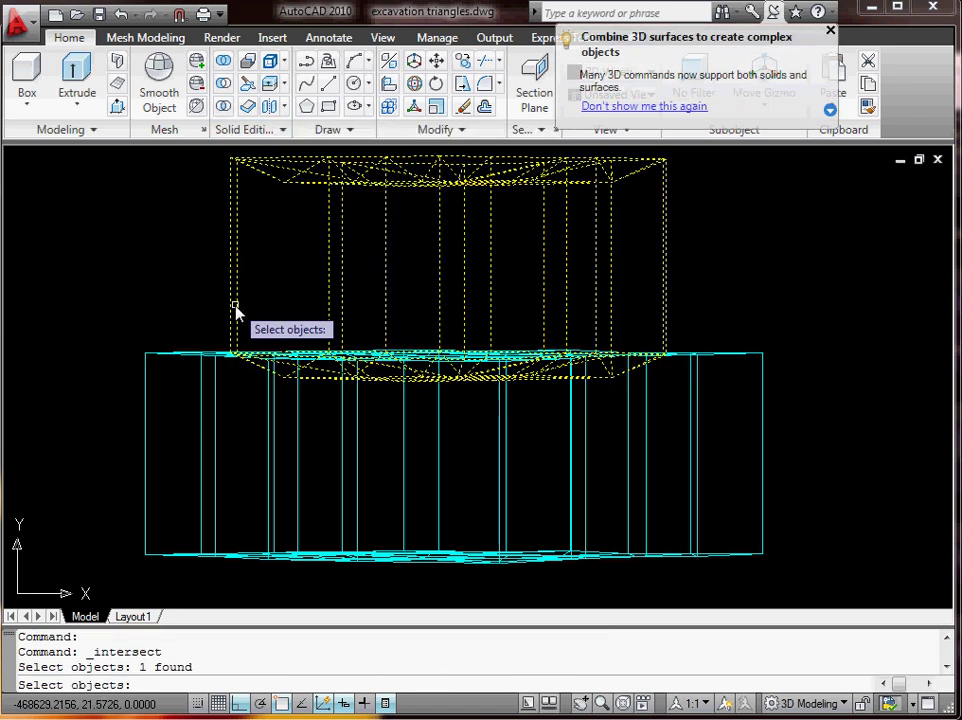
pyautogui.click(208, 354)
pyautogui.press('Return')
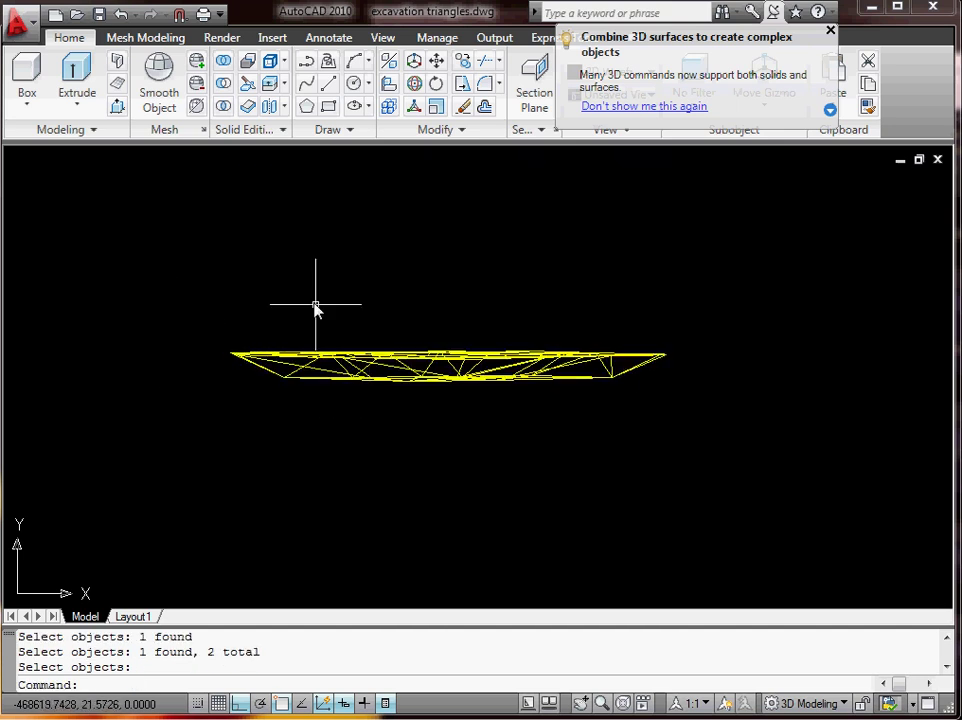
# - Run Massprop on the intersected yellow solid and highlight the mass and volume values in its report
pyautogui.click(383, 38)
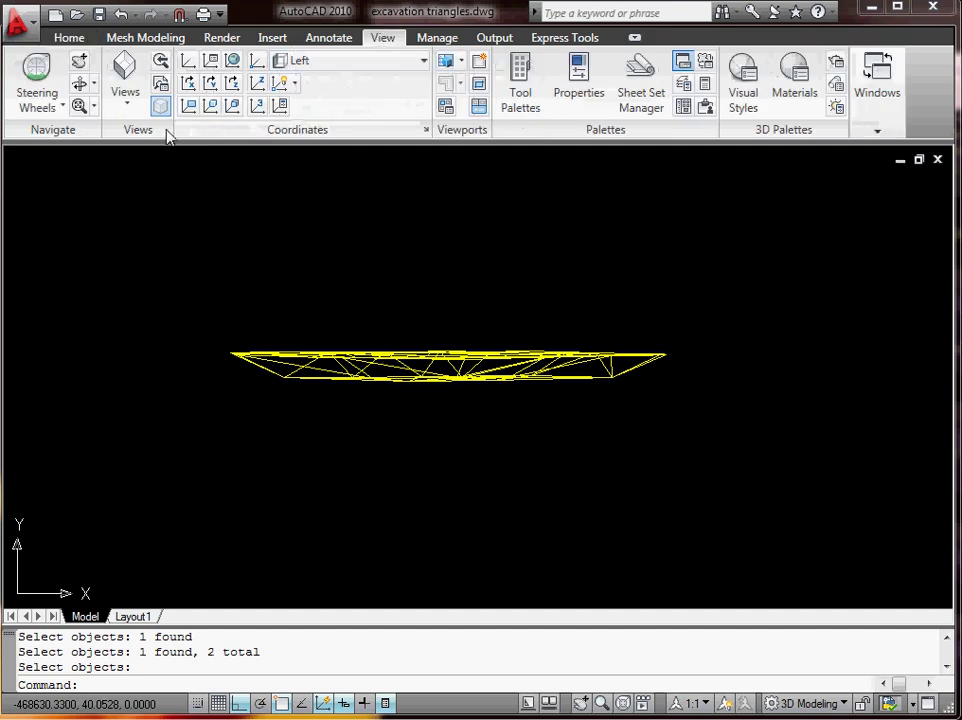
pyautogui.click(80, 85)
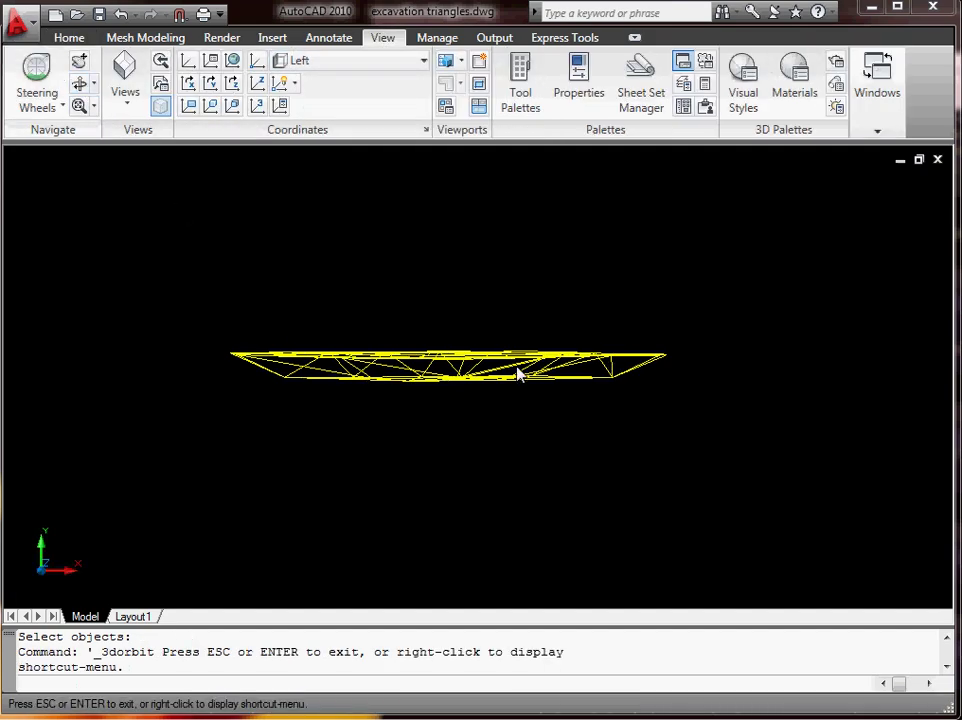
pyautogui.moveTo(475, 329); pyautogui.dragTo(510, 400)
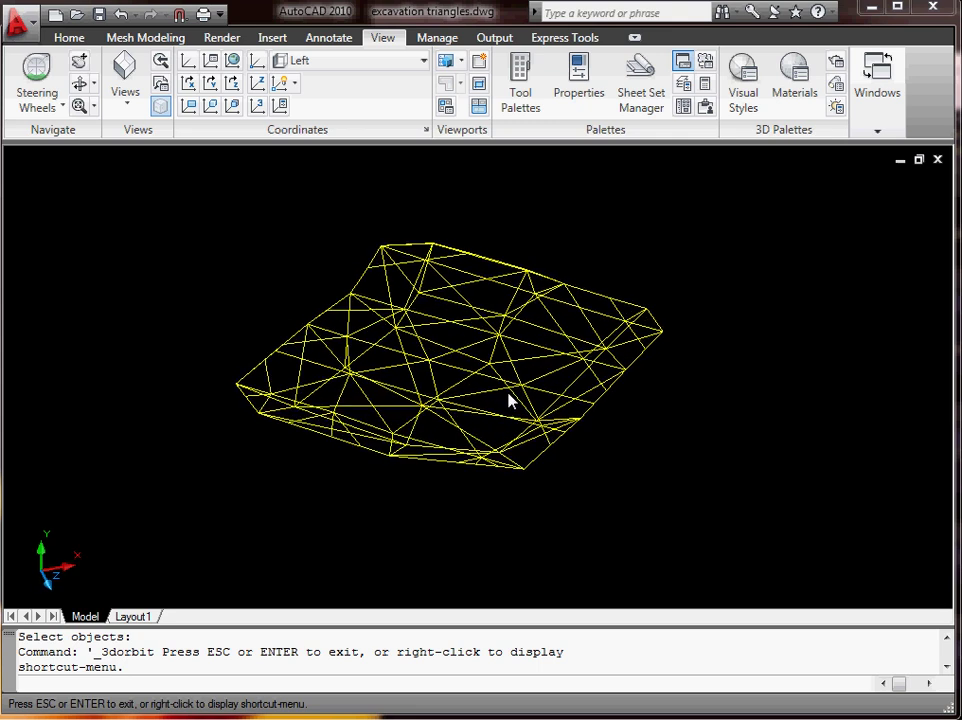
pyautogui.rightClick(507, 378)
pyautogui.click(513, 383)
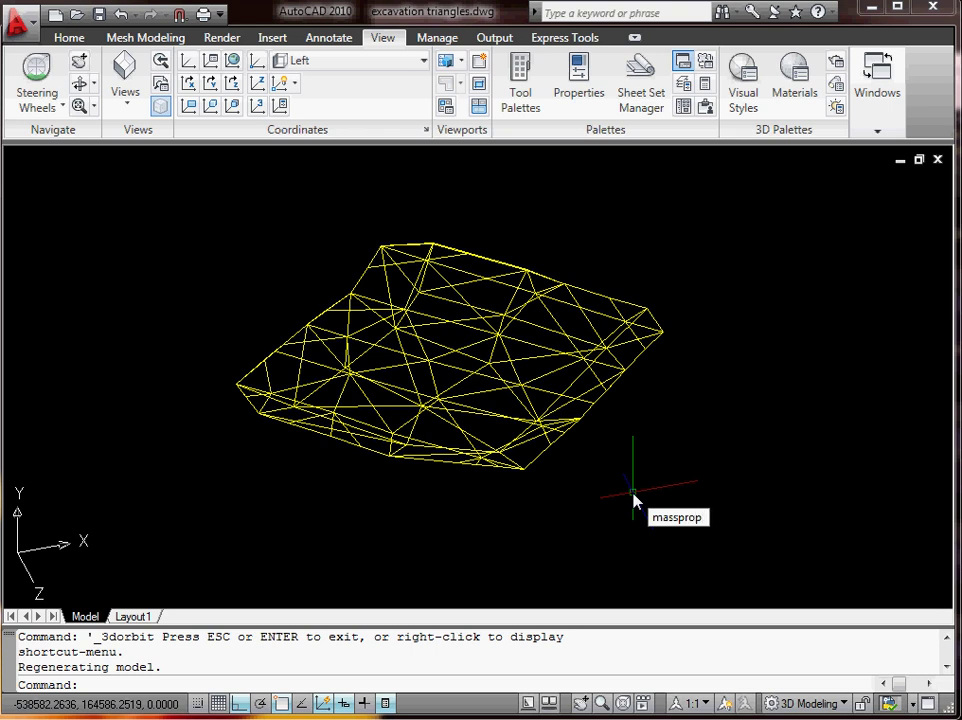
pyautogui.press('Return')
pyautogui.click(557, 427)
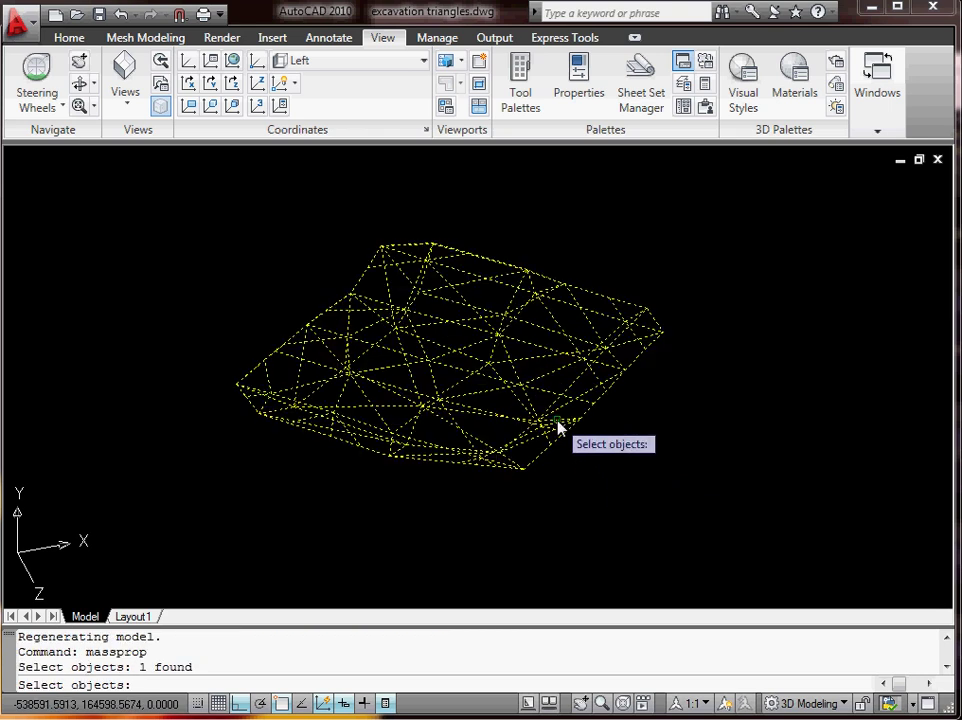
pyautogui.press('Return')
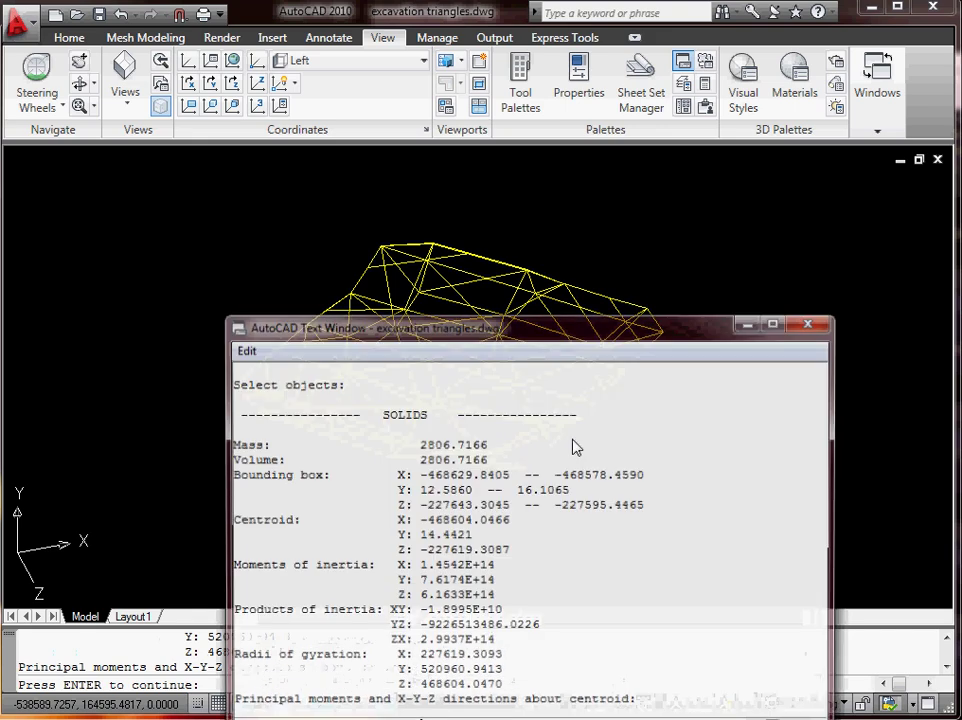
pyautogui.moveTo(565, 333); pyautogui.dragTo(565, 180)
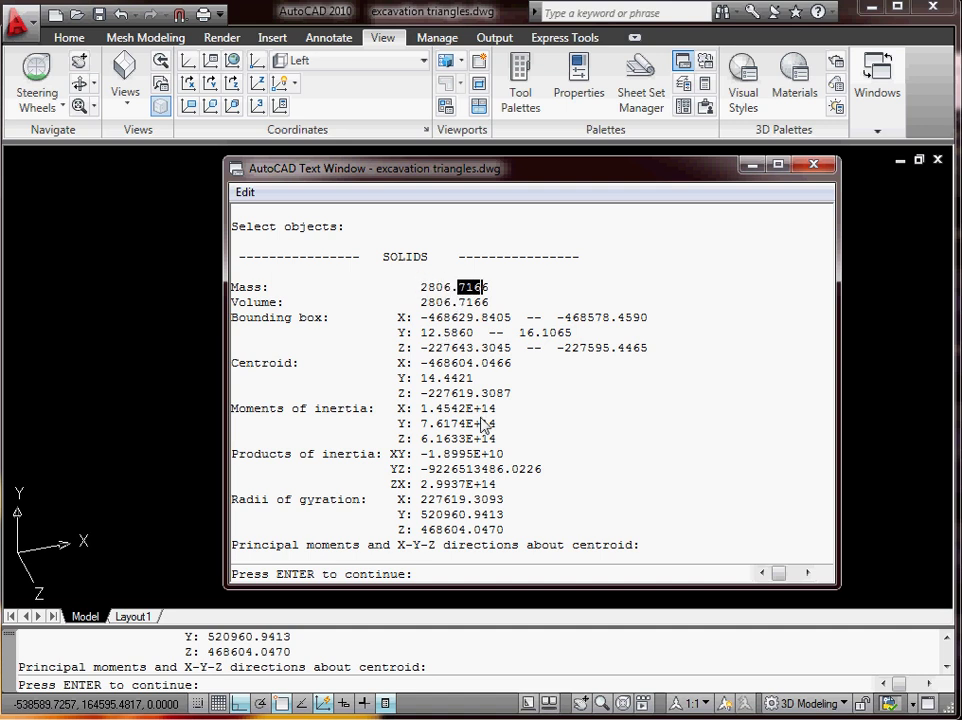
pyautogui.doubleClick(421, 289)
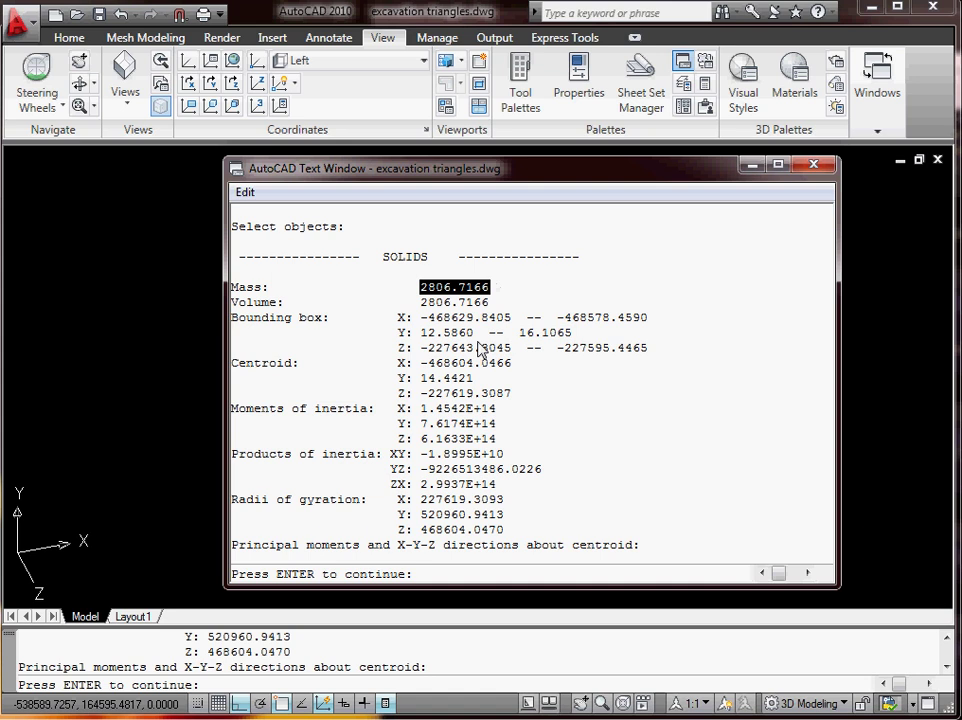
pyautogui.moveTo(413, 302); pyautogui.dragTo(490, 302)
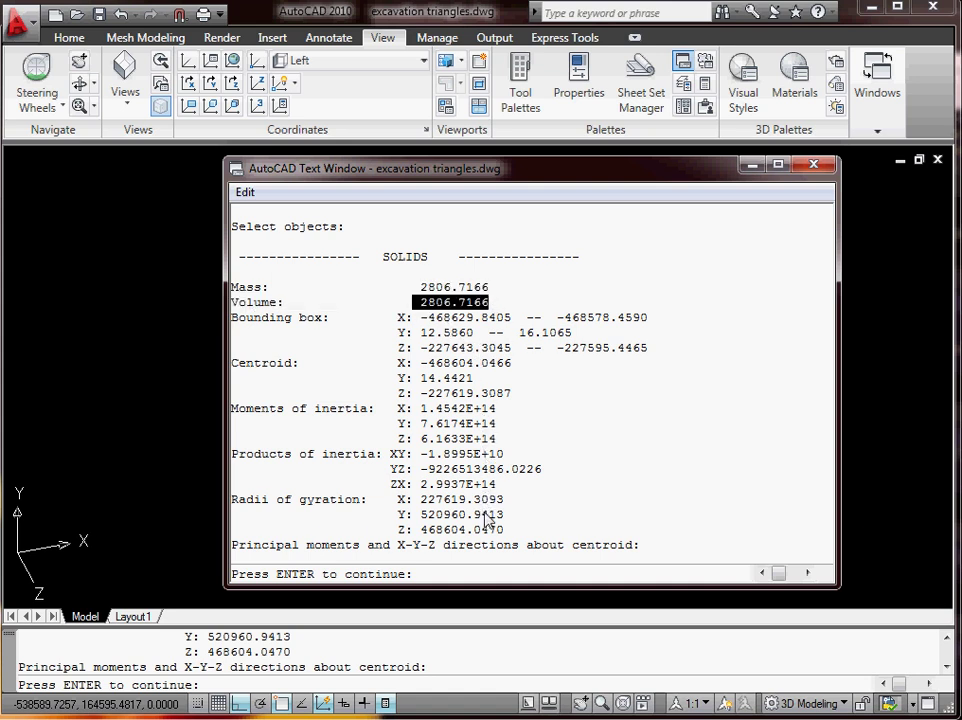